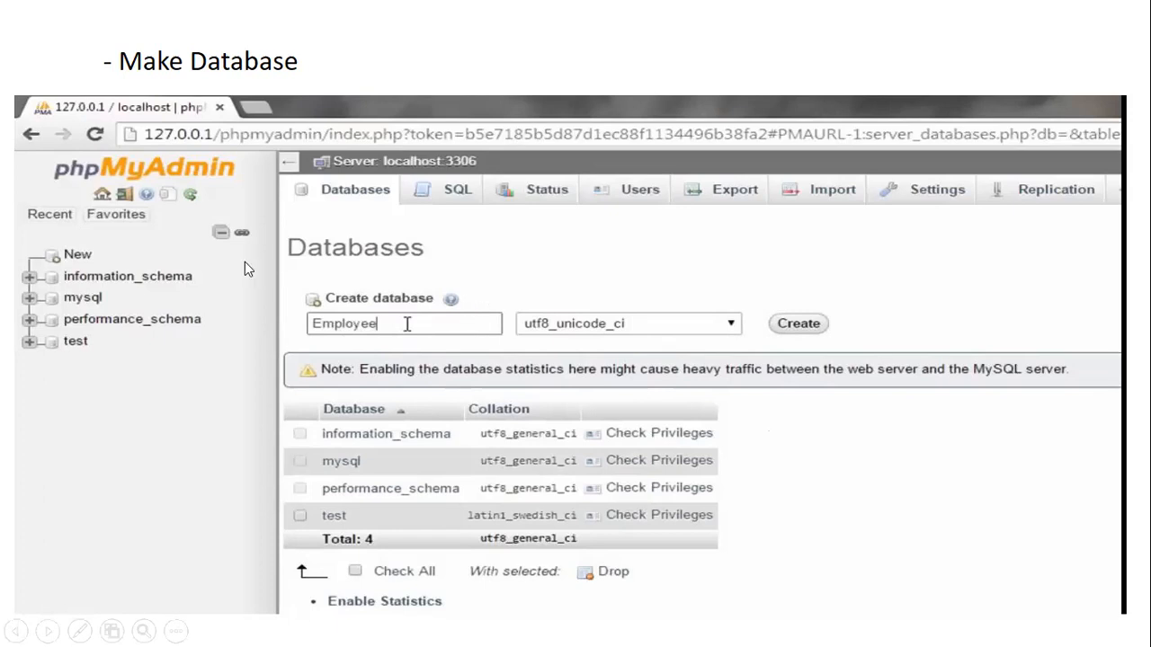
click(403, 373)
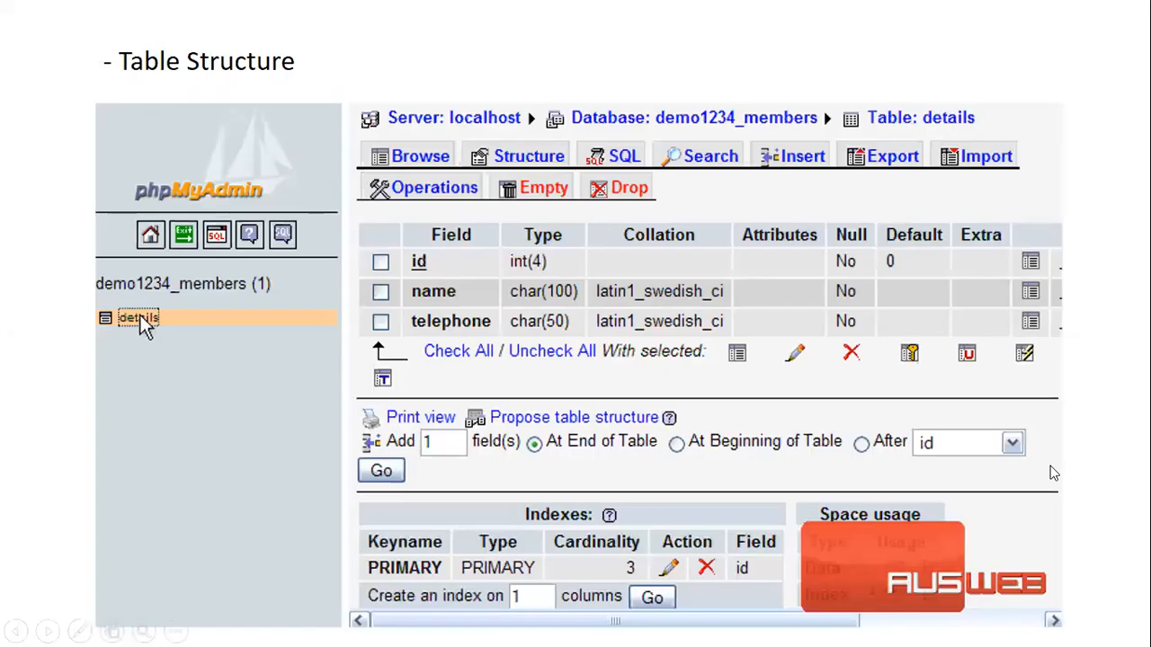
click(593, 360)
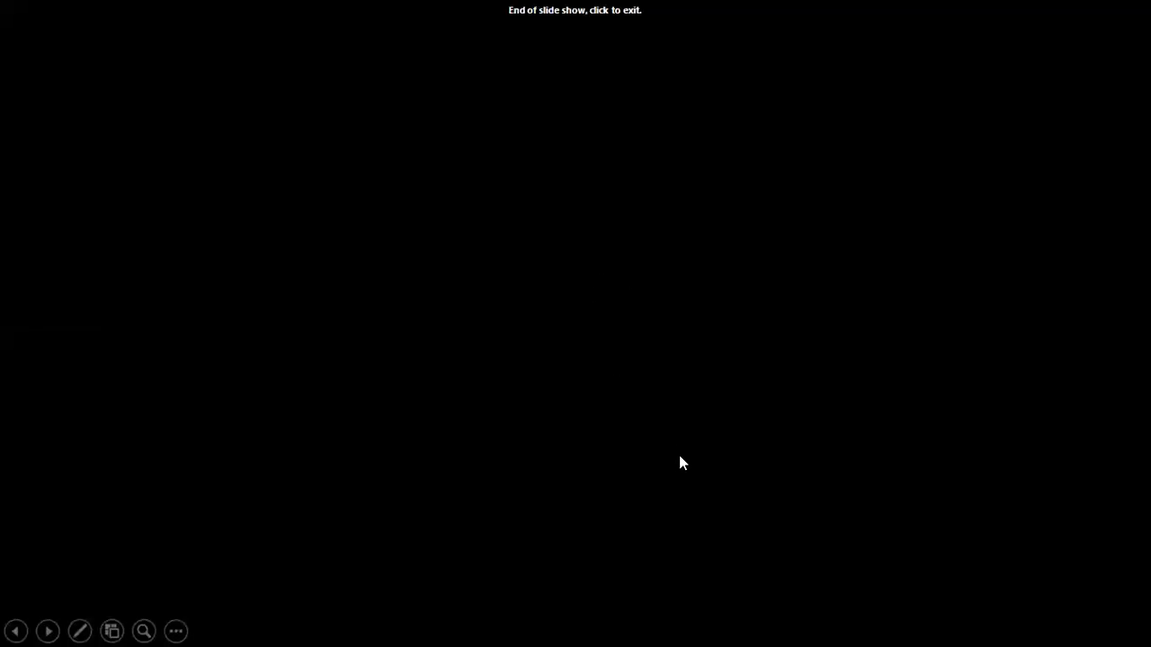
click(680, 457)
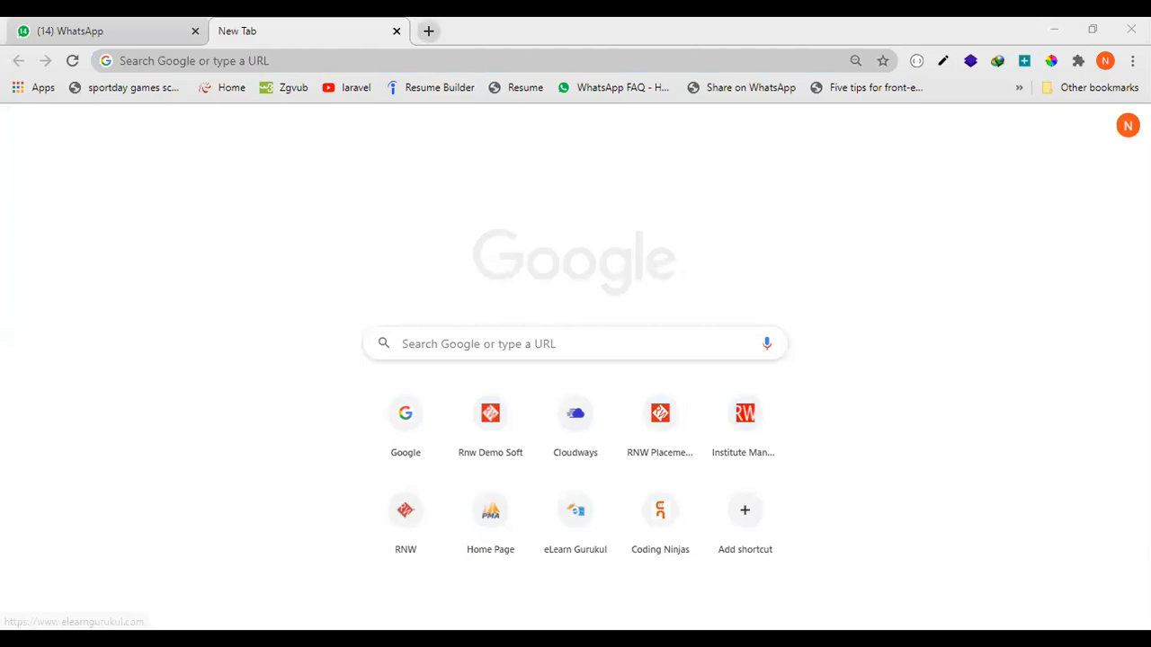
Switch to the browser, open localhost/phpmyadmin in the new tab and zoom the page out one level.
click(272, 61)
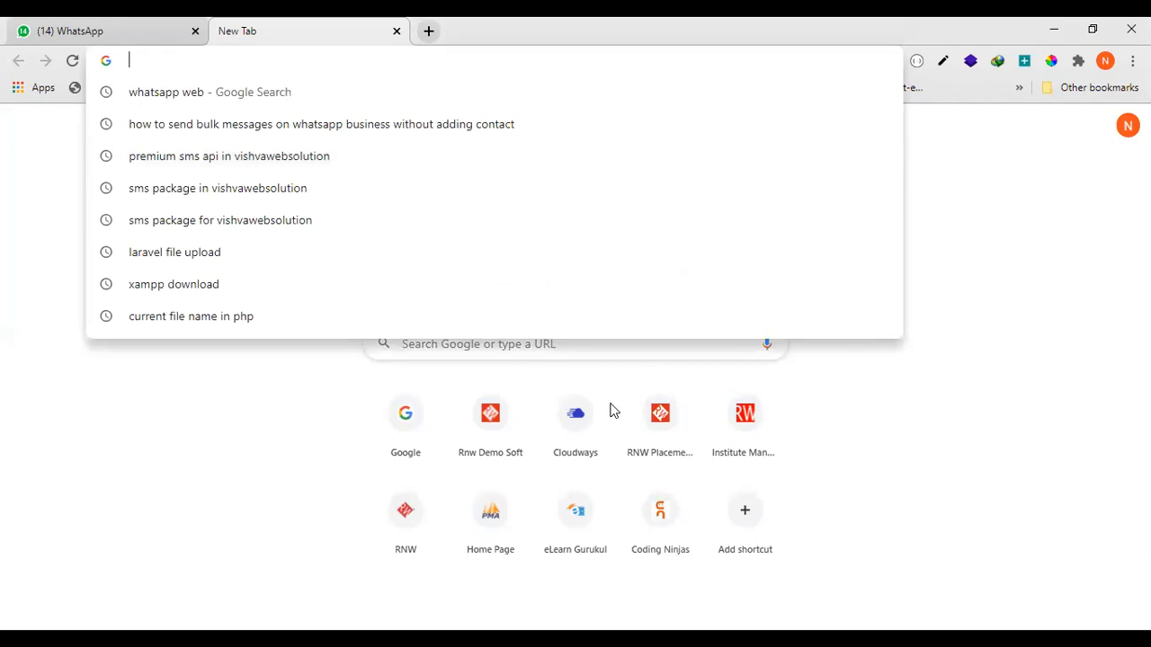
text(localhost)
key(BackSpace)
text(/)
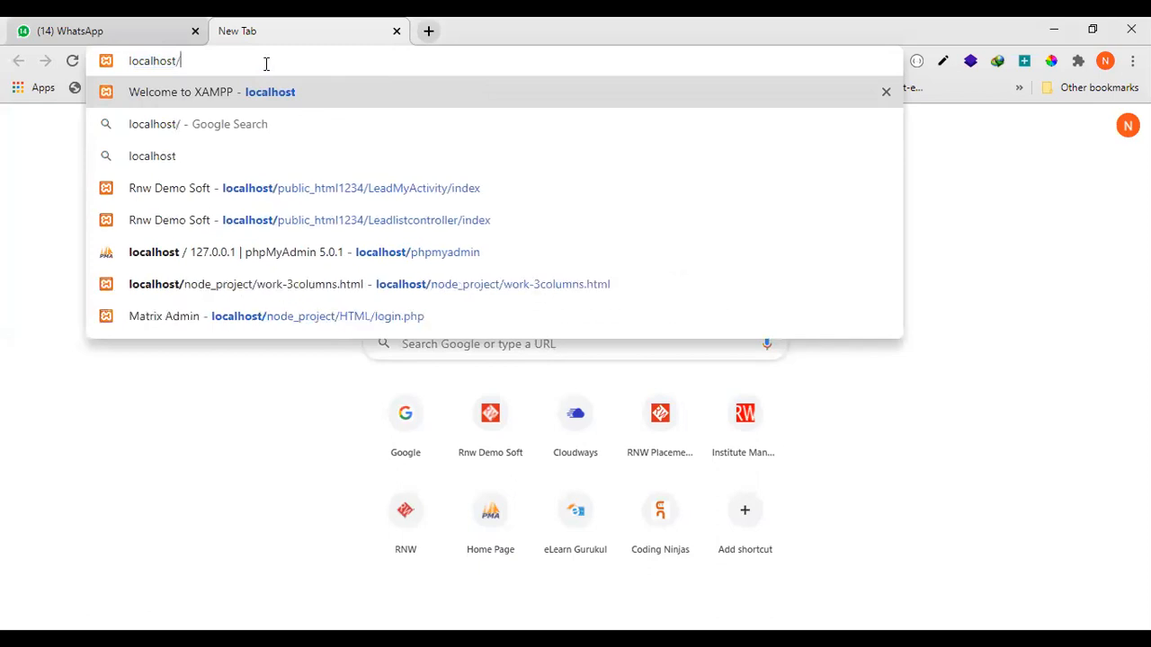
text(phpmyadmin)
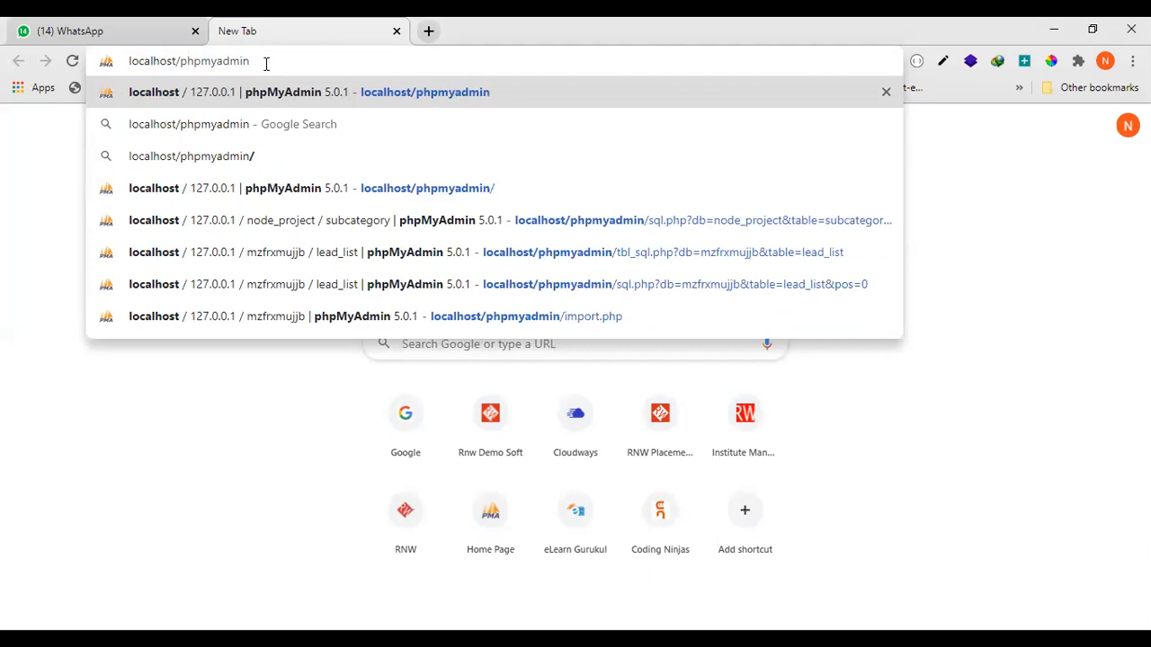
key(Return)
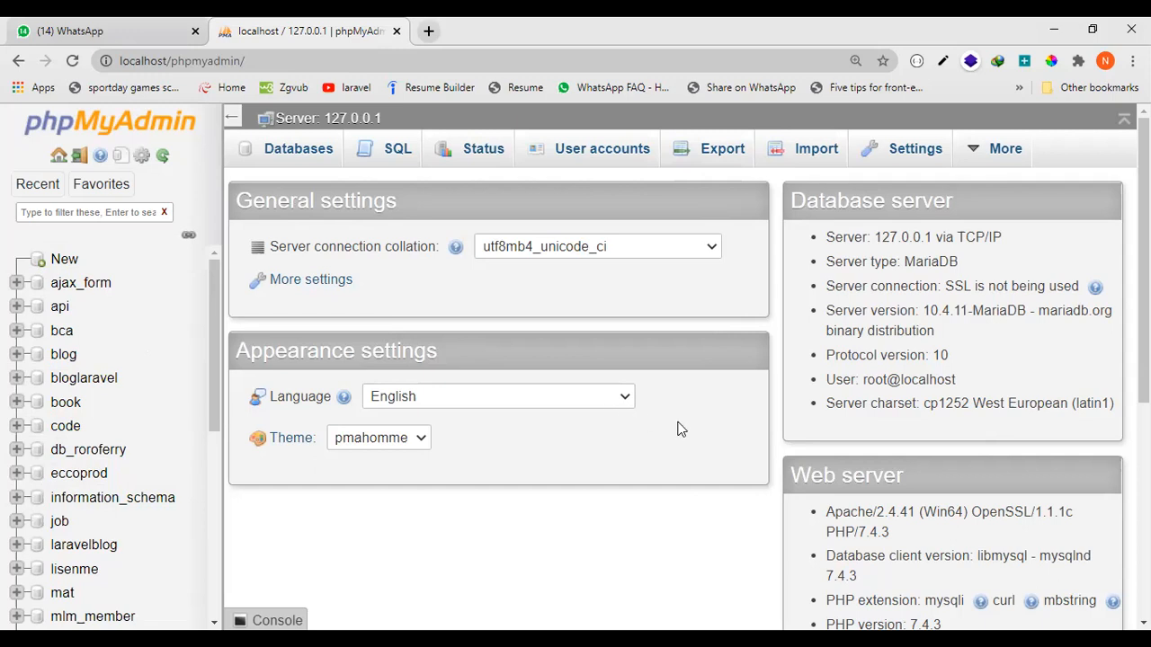
key(ctrl+minus)
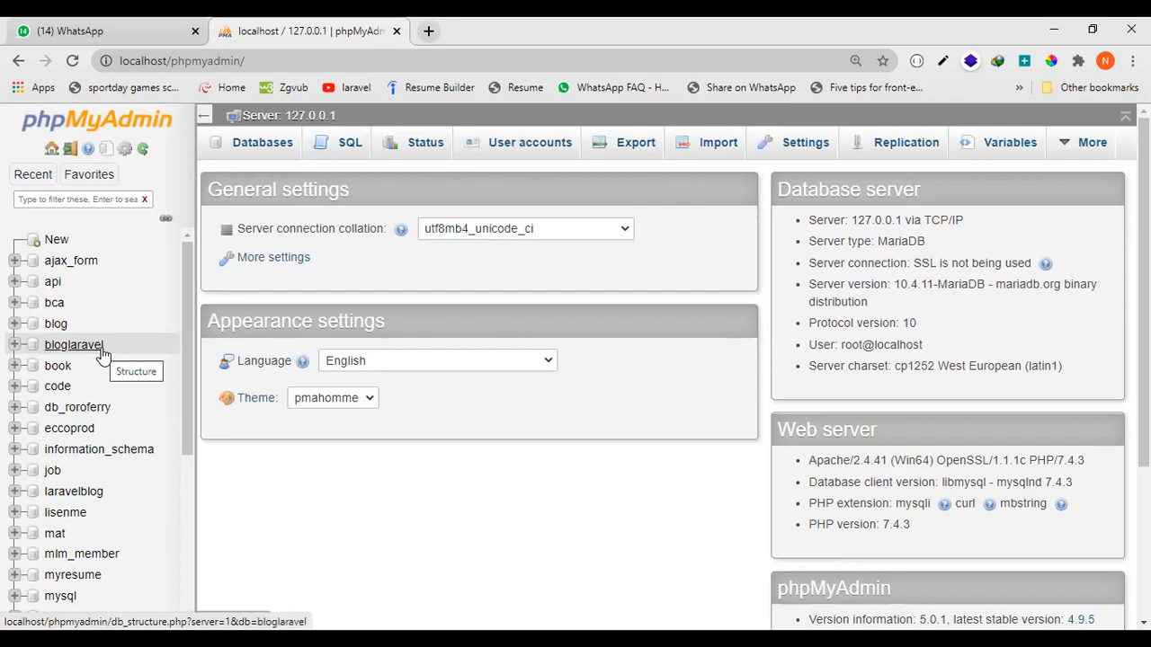
Open the ajax_form database and browse the rows of its form table.
click(42, 324)
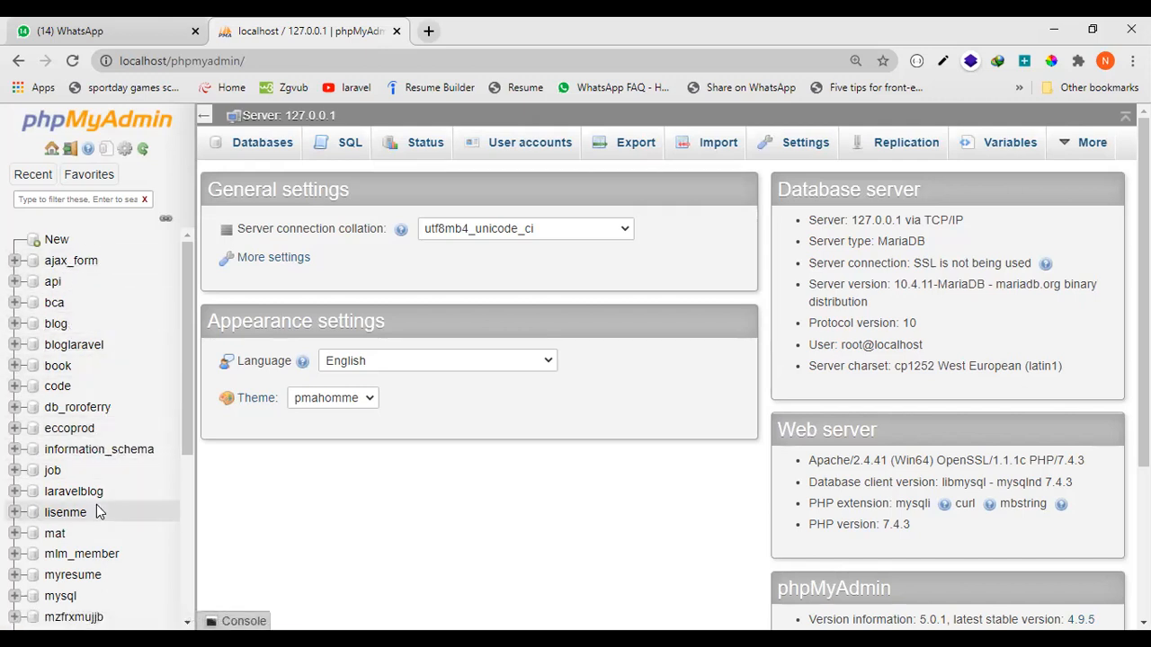
click(71, 267)
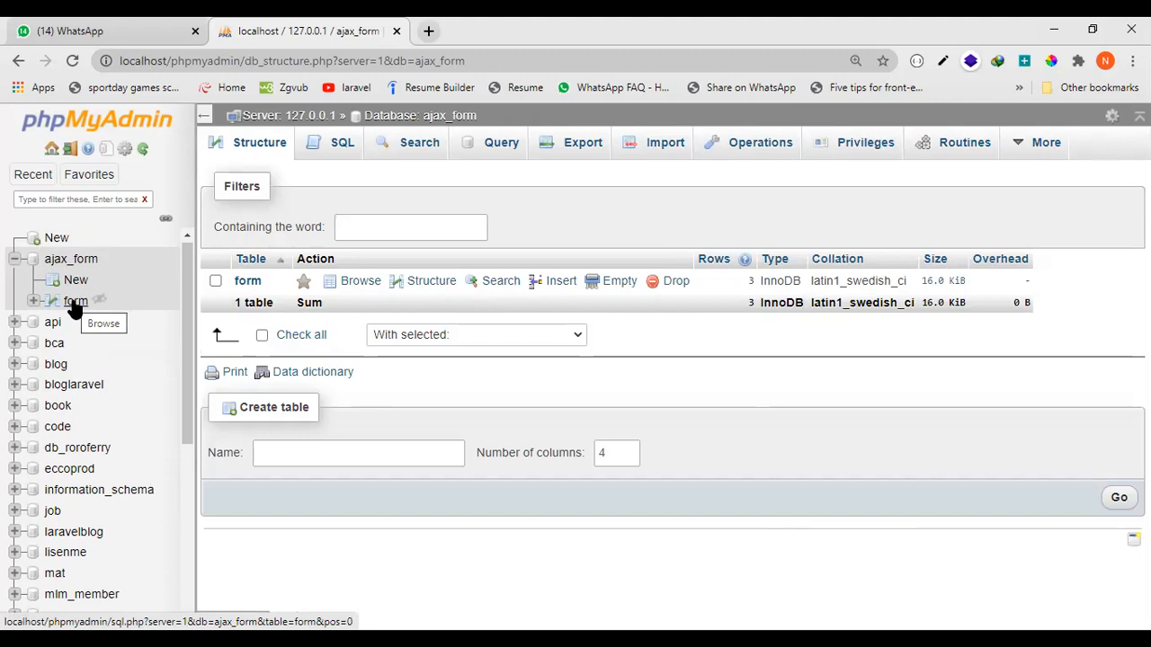
click(248, 281)
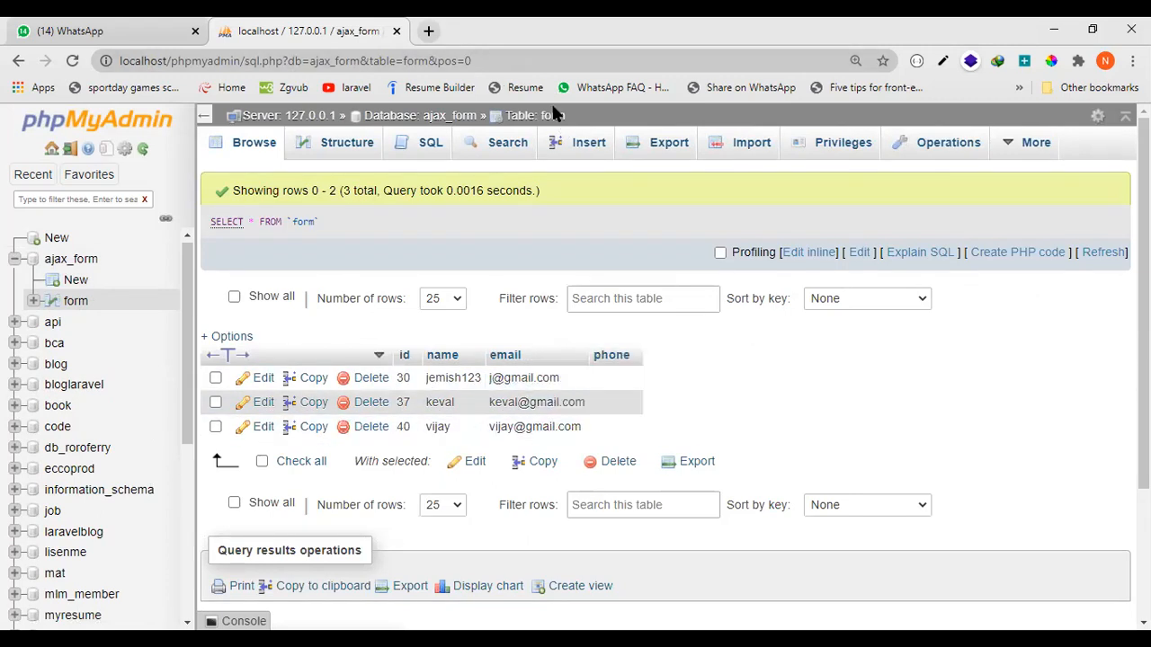
drag(568, 116, 543, 115)
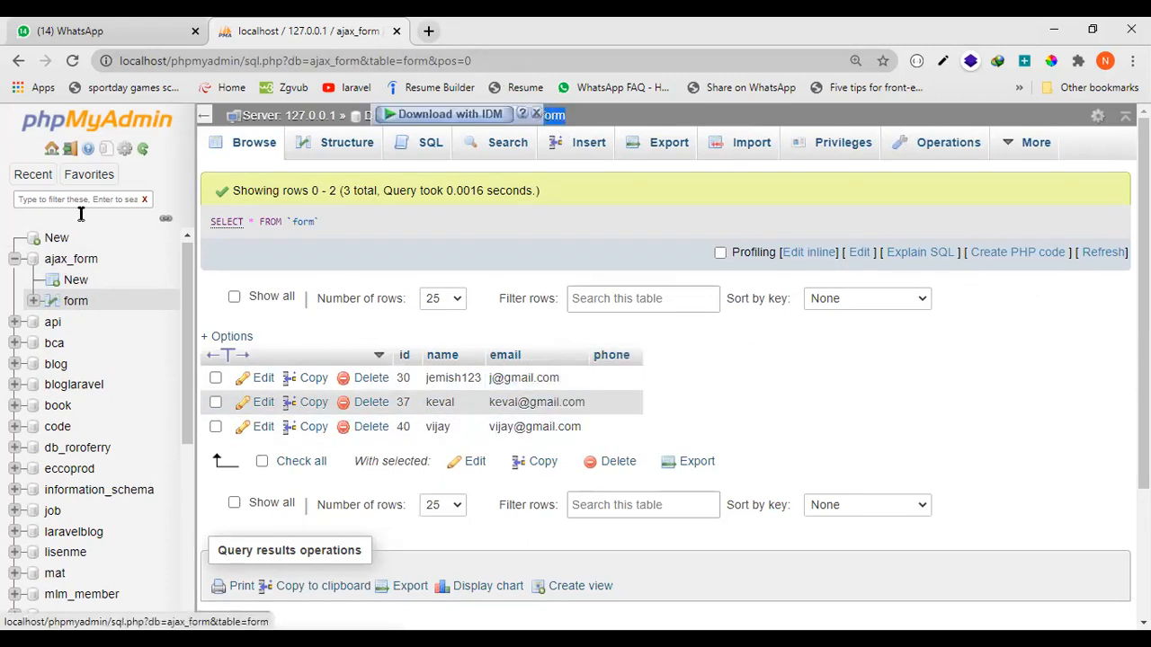
Open the bca database to view its table list, and collapse and re-expand its branch in the database tree.
click(54, 345)
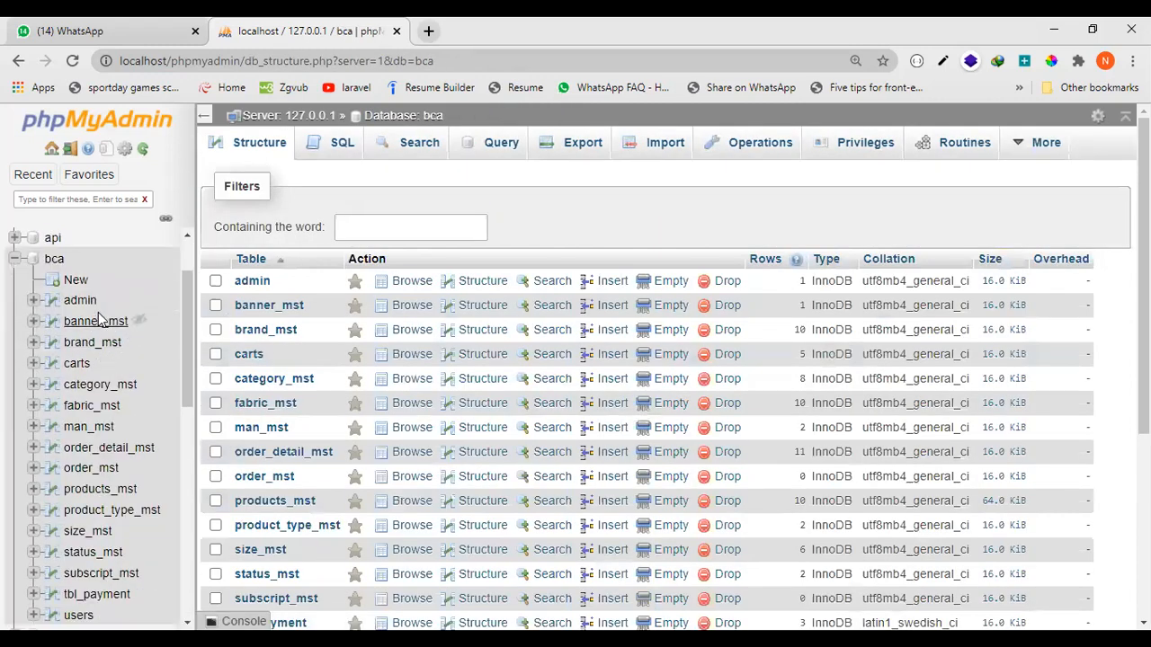
scroll(113, 483, up, 2)
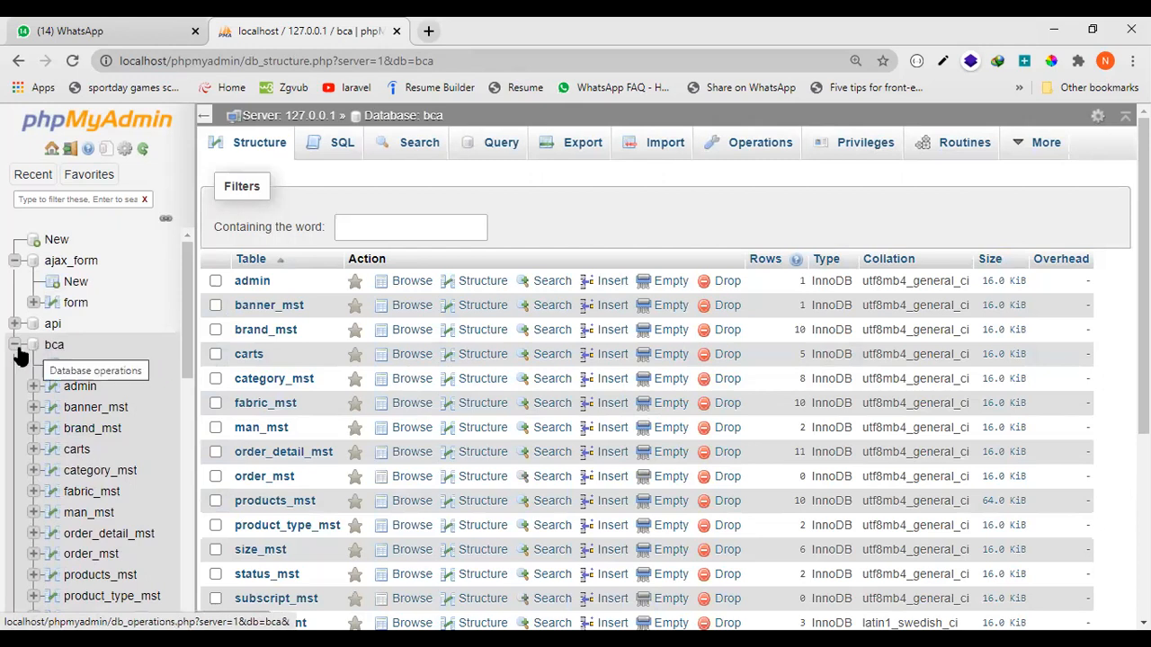
click(15, 346)
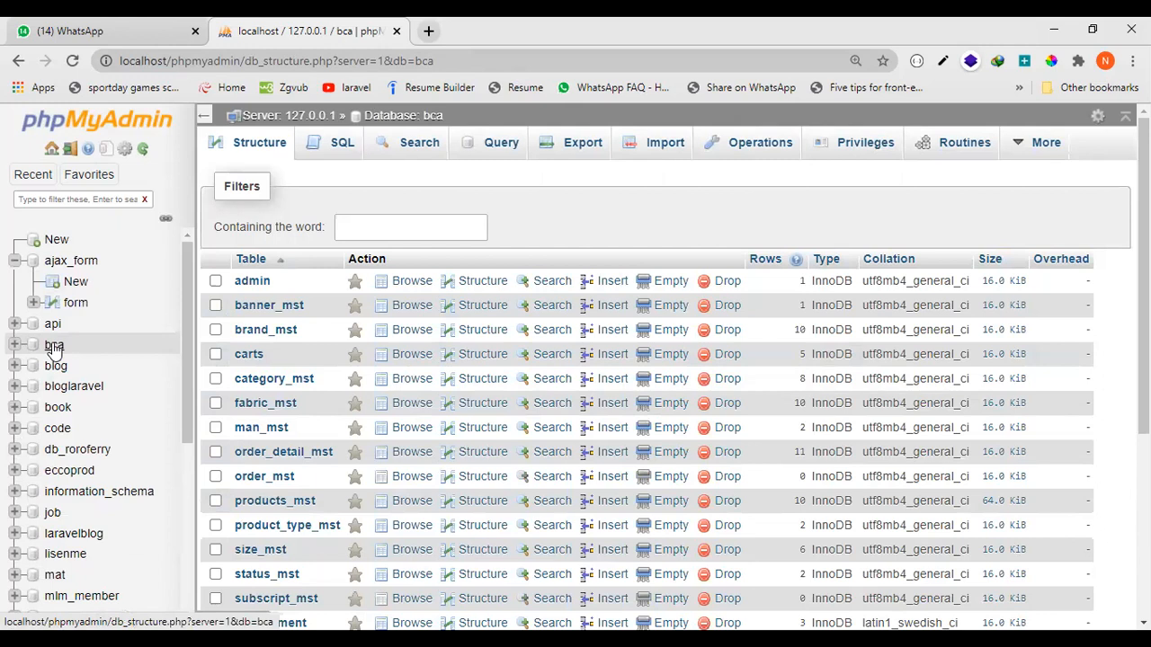
click(54, 349)
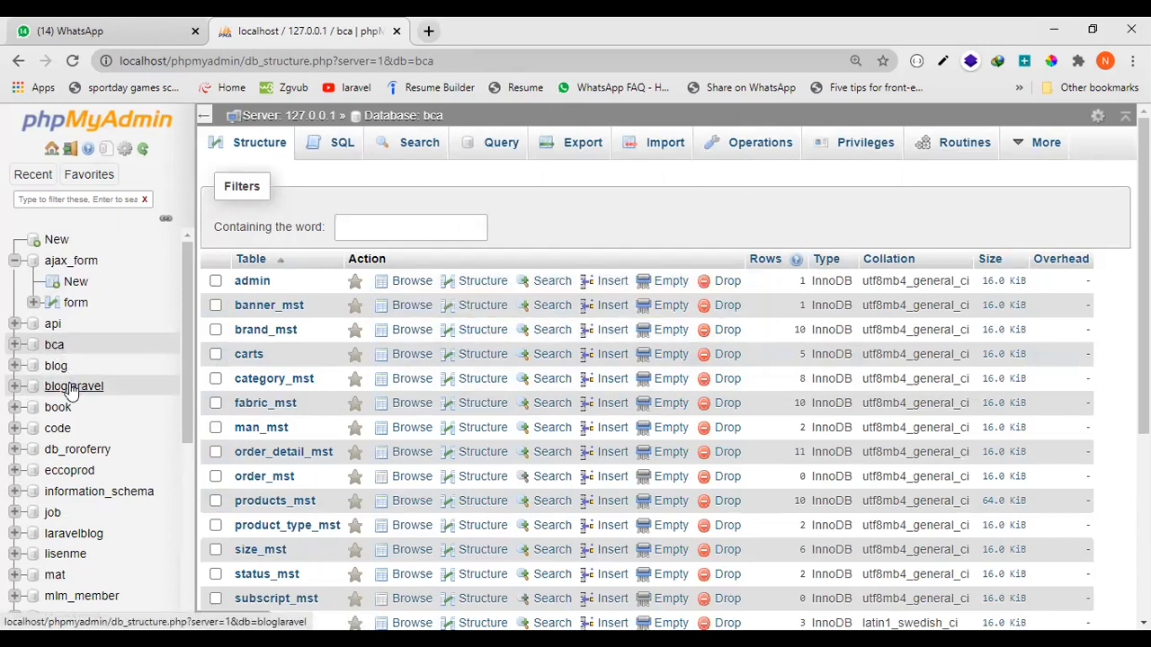
click(54, 348)
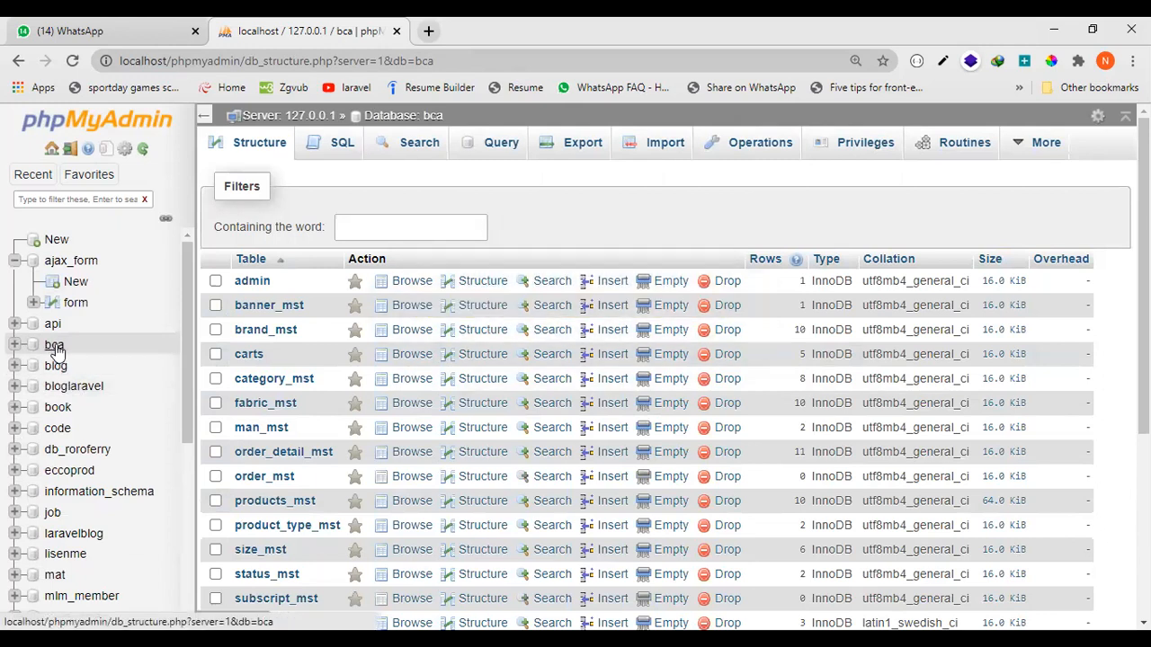
click(15, 346)
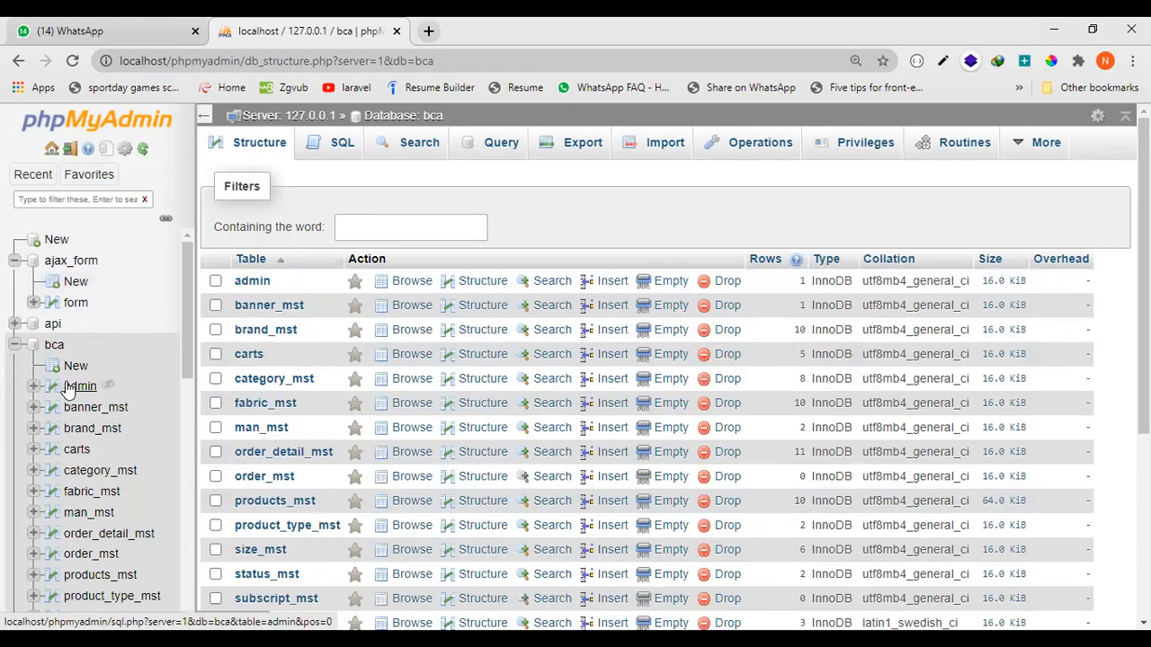
Browse the rows of the admin, banner_mst and category_mst tables in the bca database.
click(256, 283)
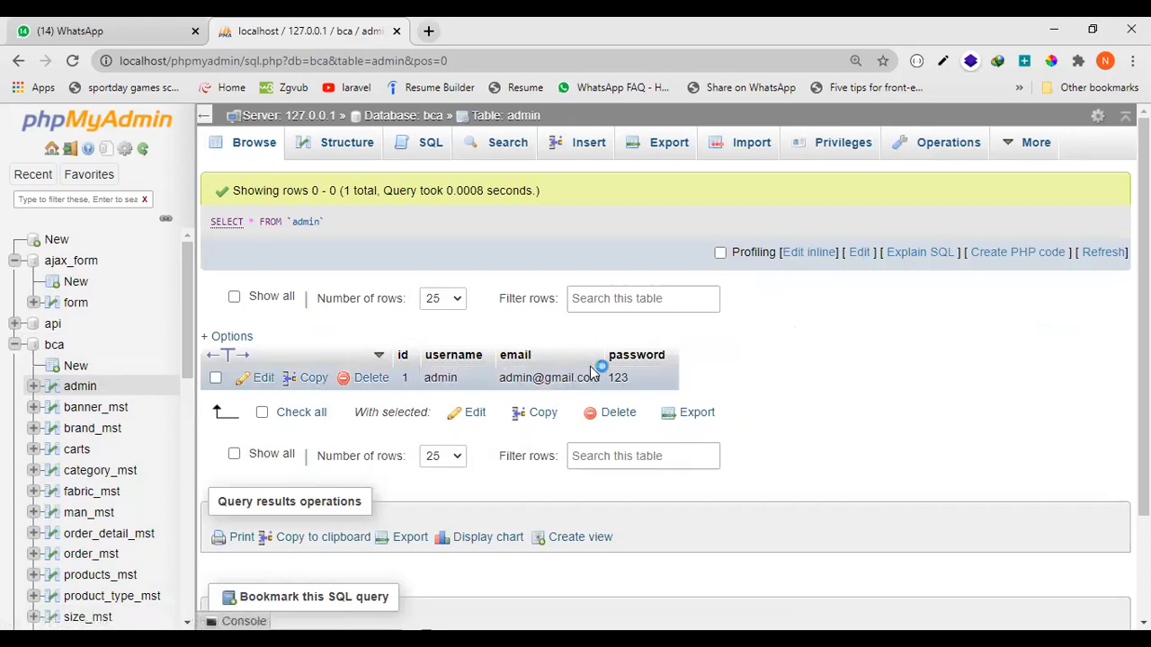
click(112, 411)
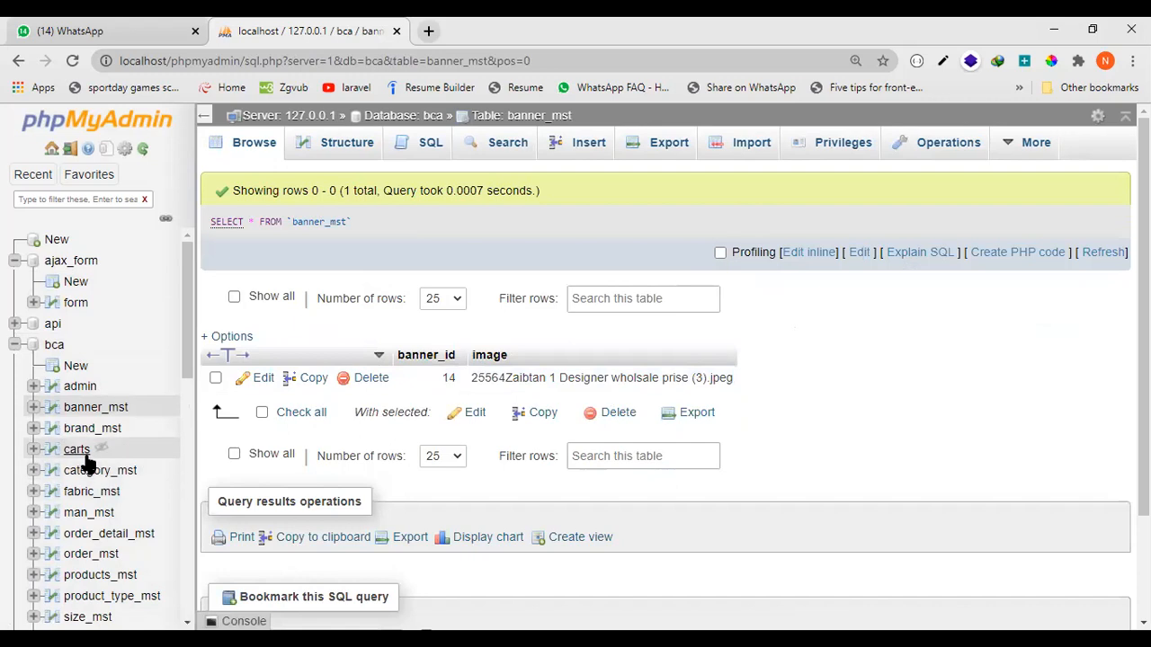
click(118, 473)
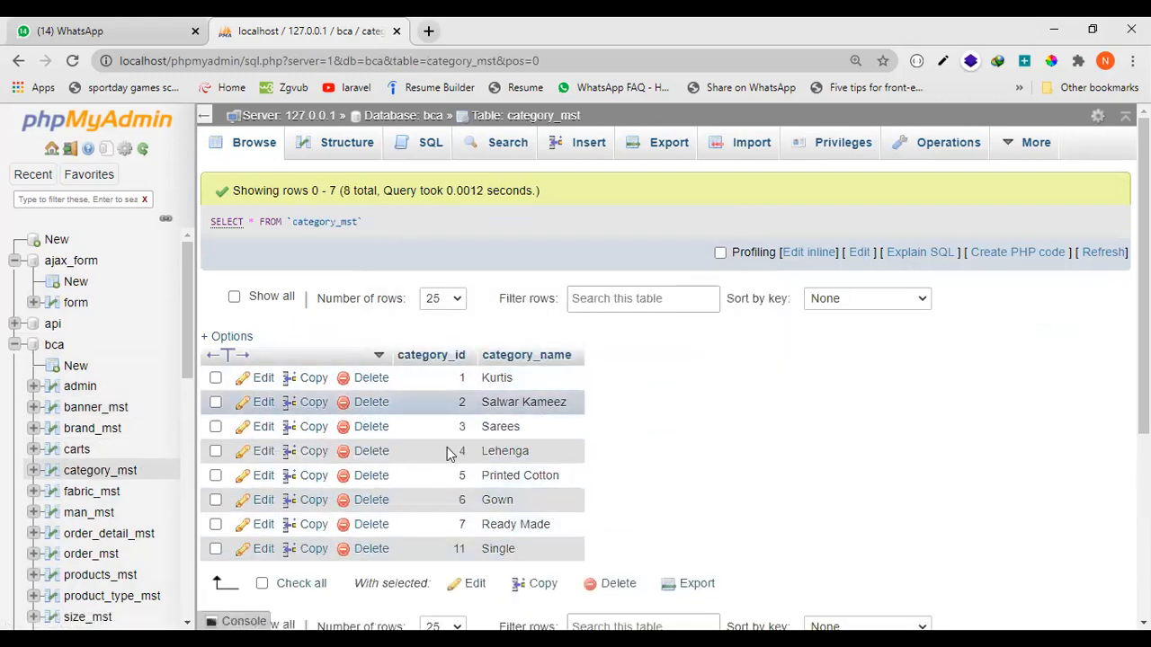
Open the mzfrxmujjb database and browse its cities table.
scroll(90, 529, down, 2)
scroll(99, 517, down, 4)
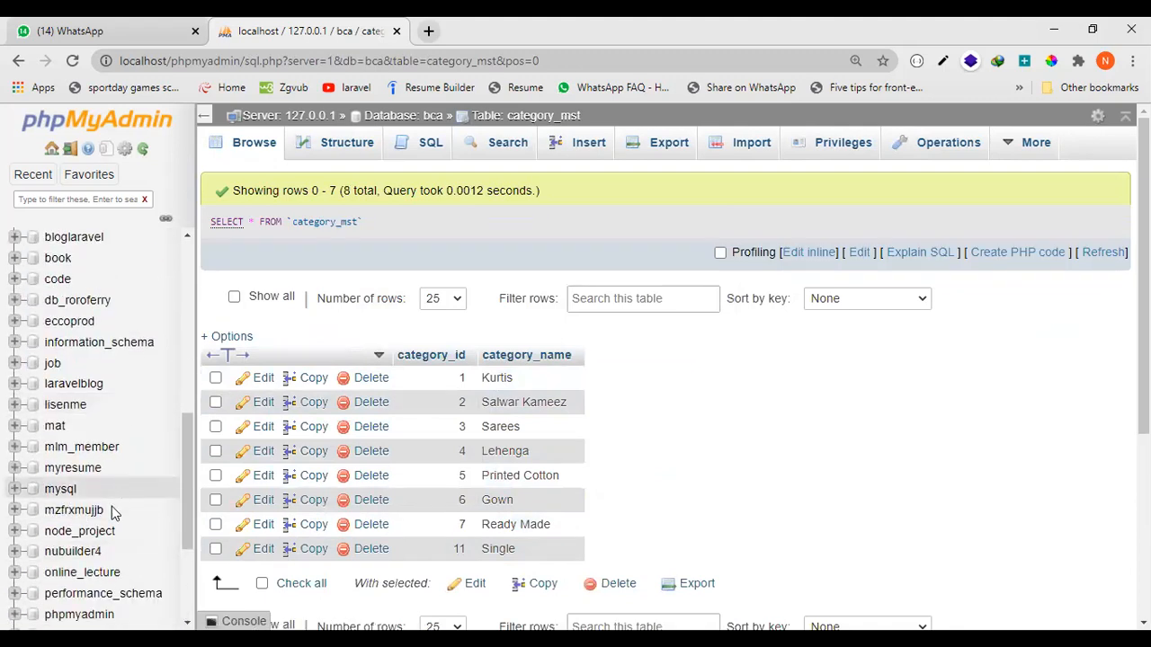
scroll(108, 486, down, 1)
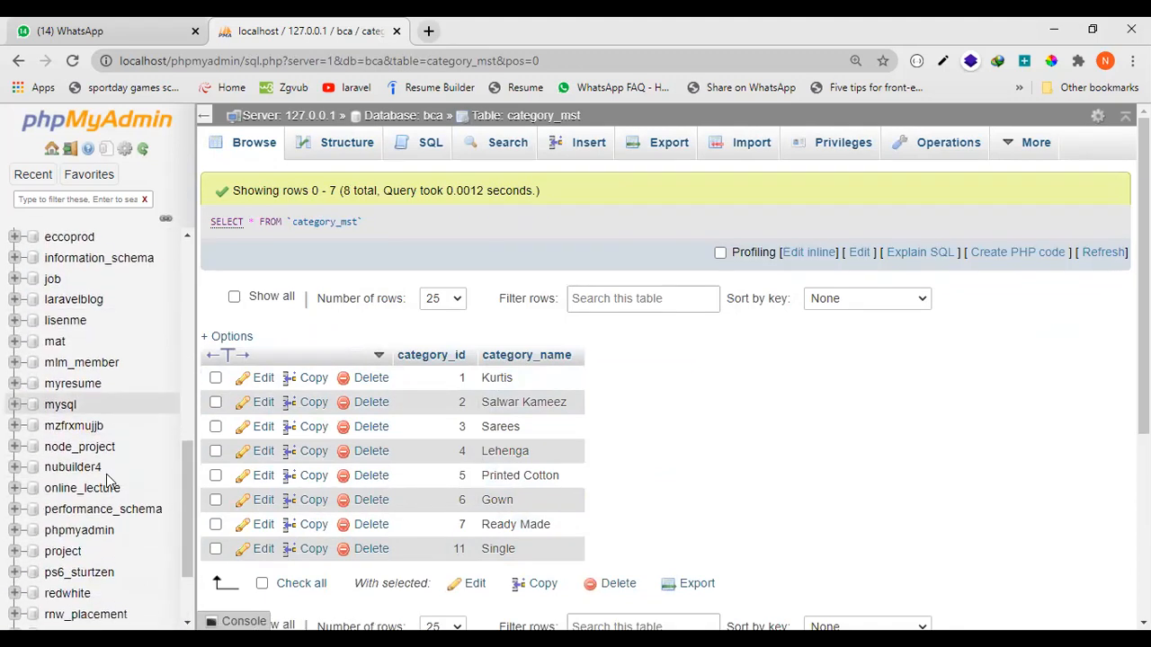
click(70, 431)
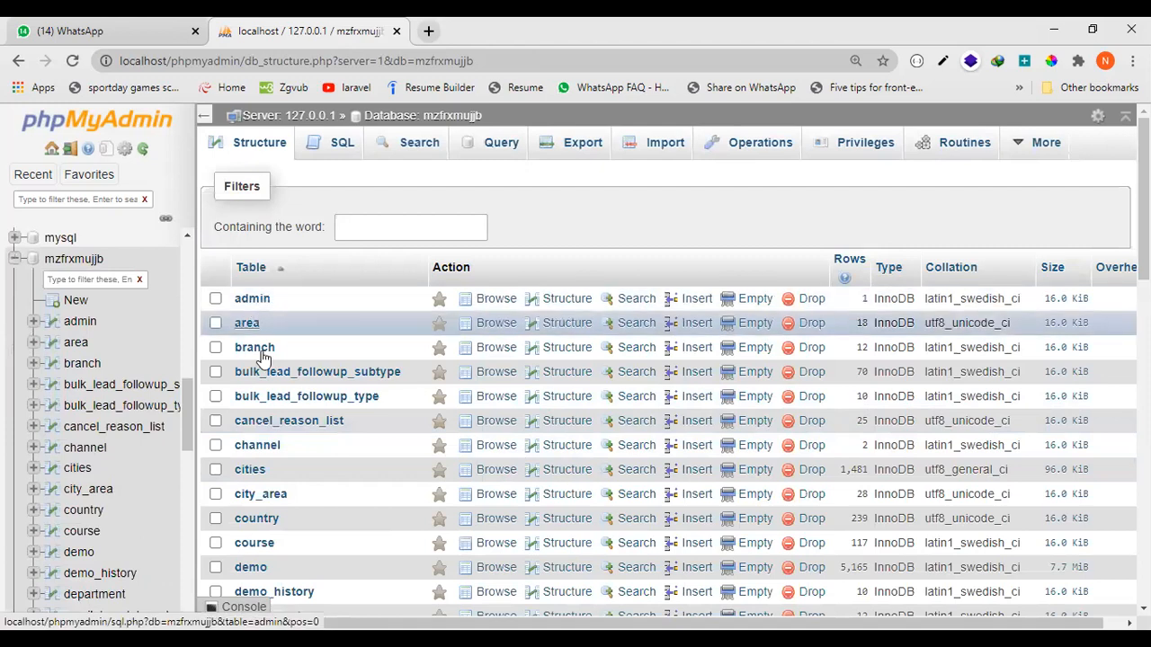
scroll(271, 510, down, 2)
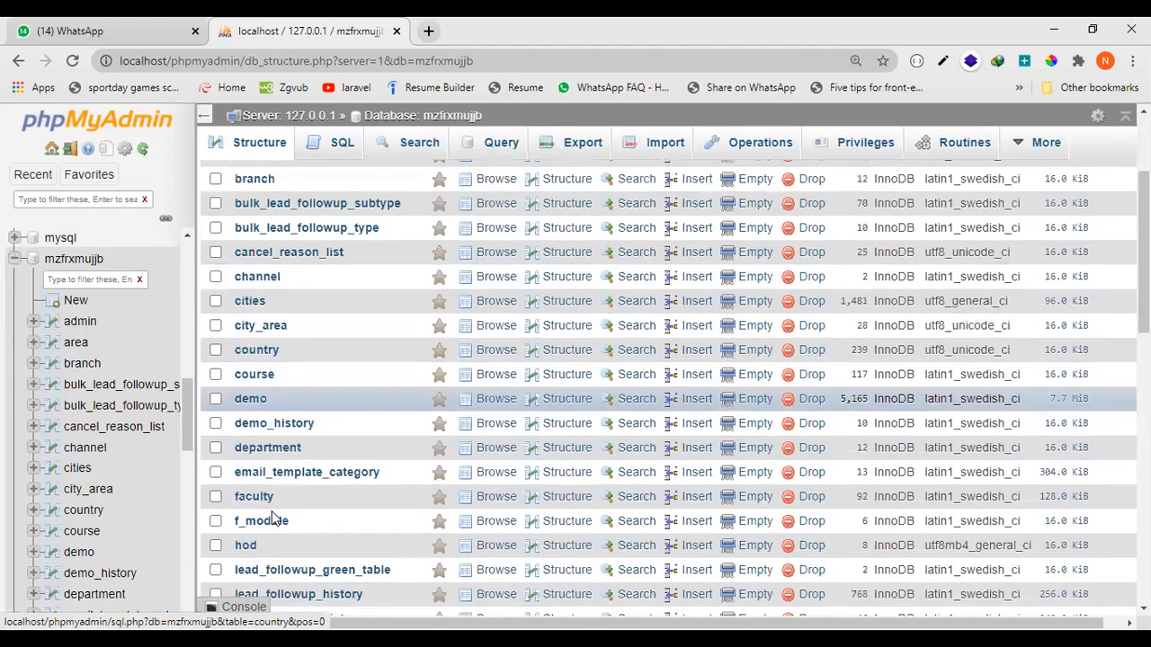
click(258, 303)
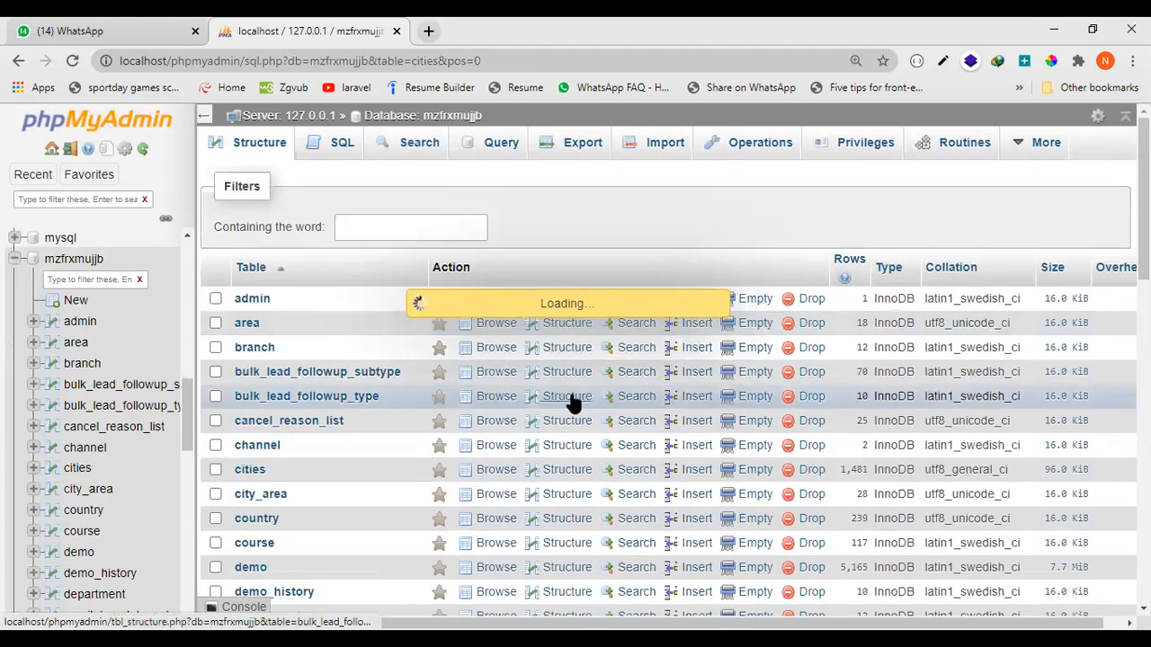
Examine the cities table's rows on the first page, the last page and page 47, and return to the start of the database tree.
scroll(573, 398, down, 7)
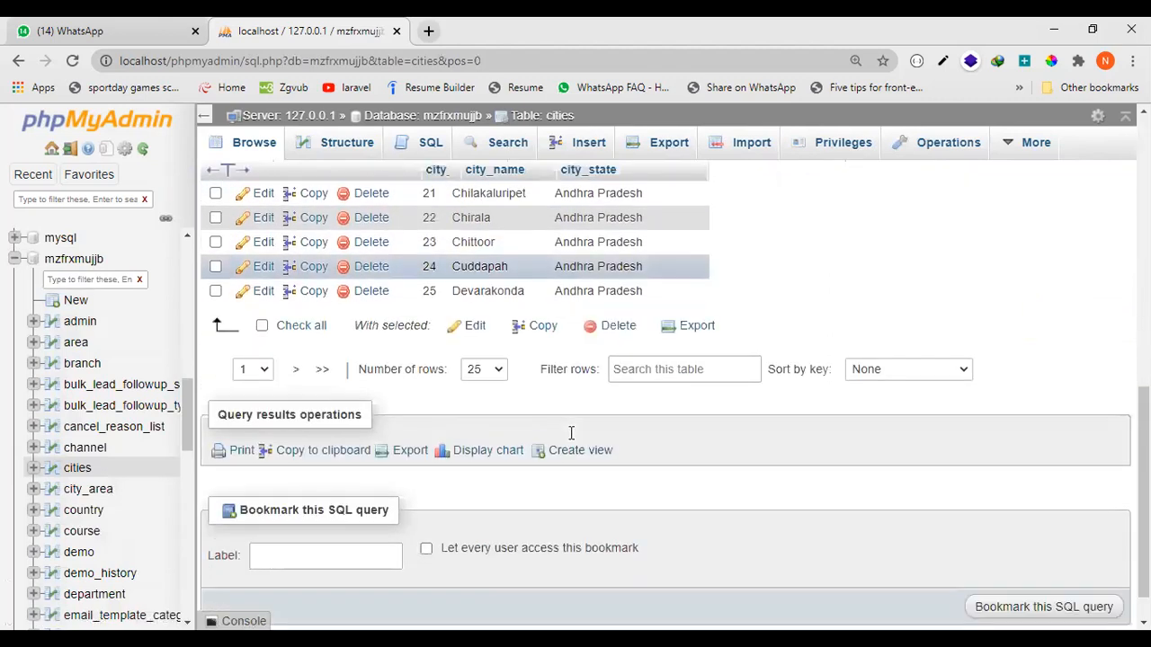
scroll(567, 434, up, 2)
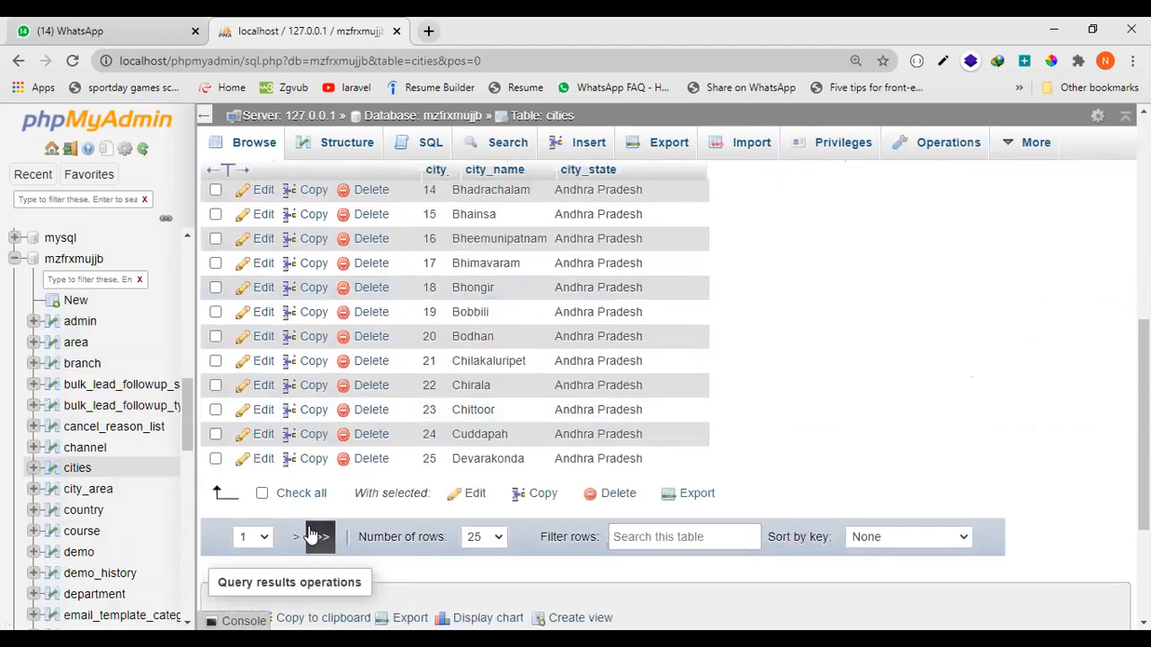
click(323, 540)
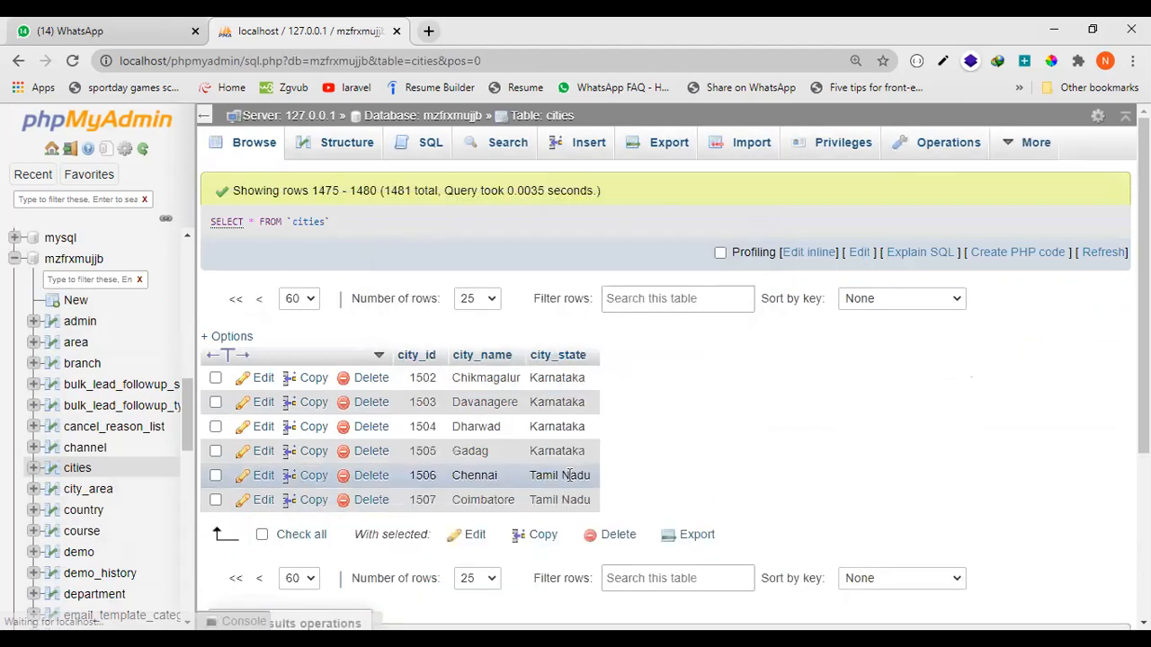
click(300, 582)
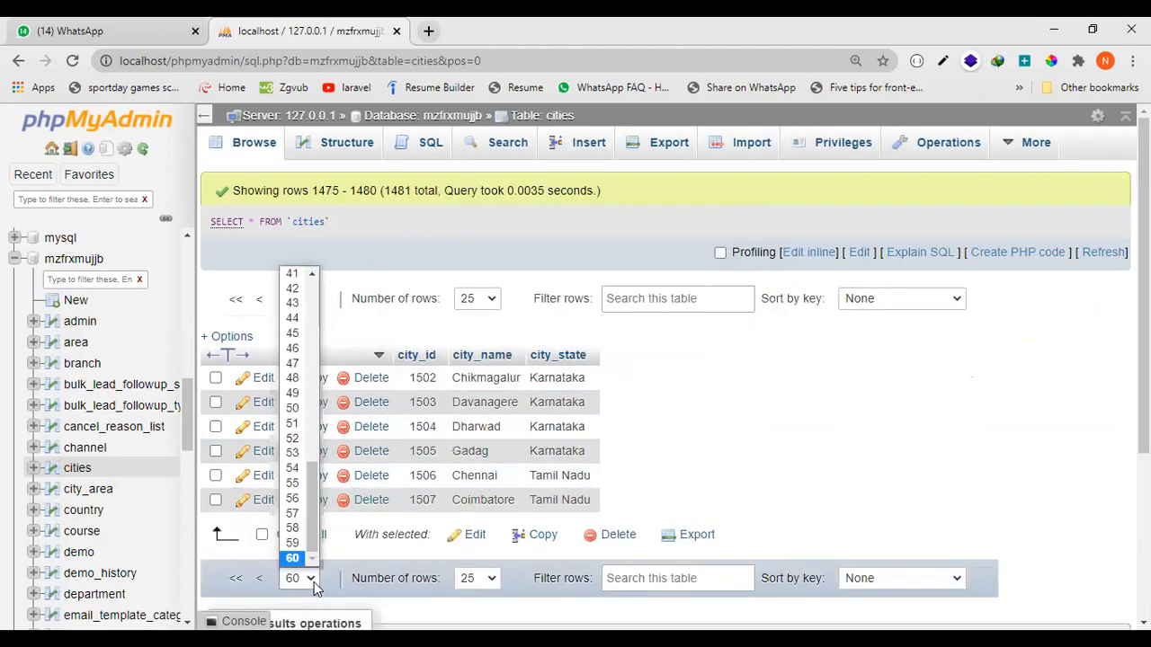
click(293, 364)
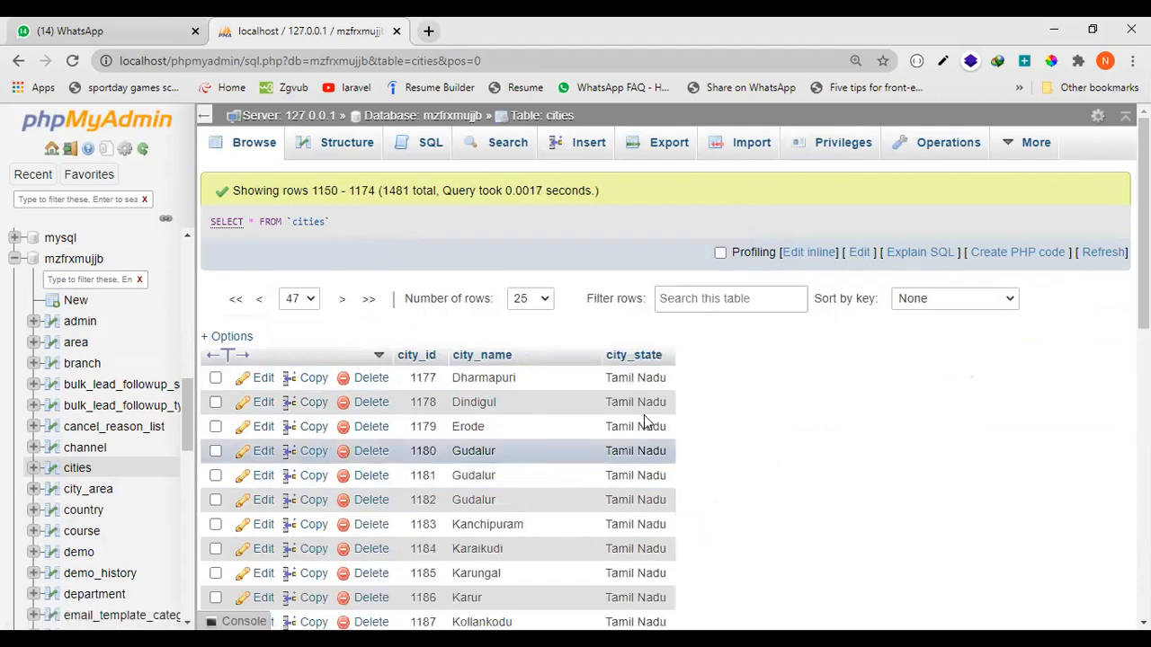
scroll(638, 486, down, 3)
scroll(540, 468, up, 1)
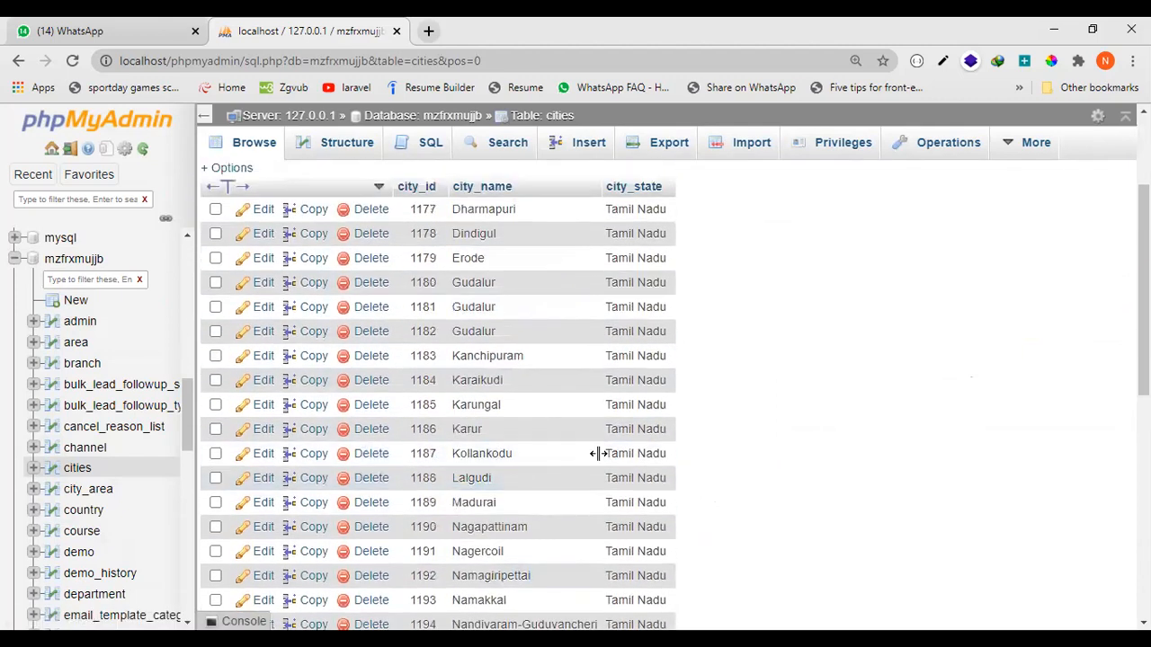
scroll(590, 471, up, 2)
scroll(582, 470, down, 4)
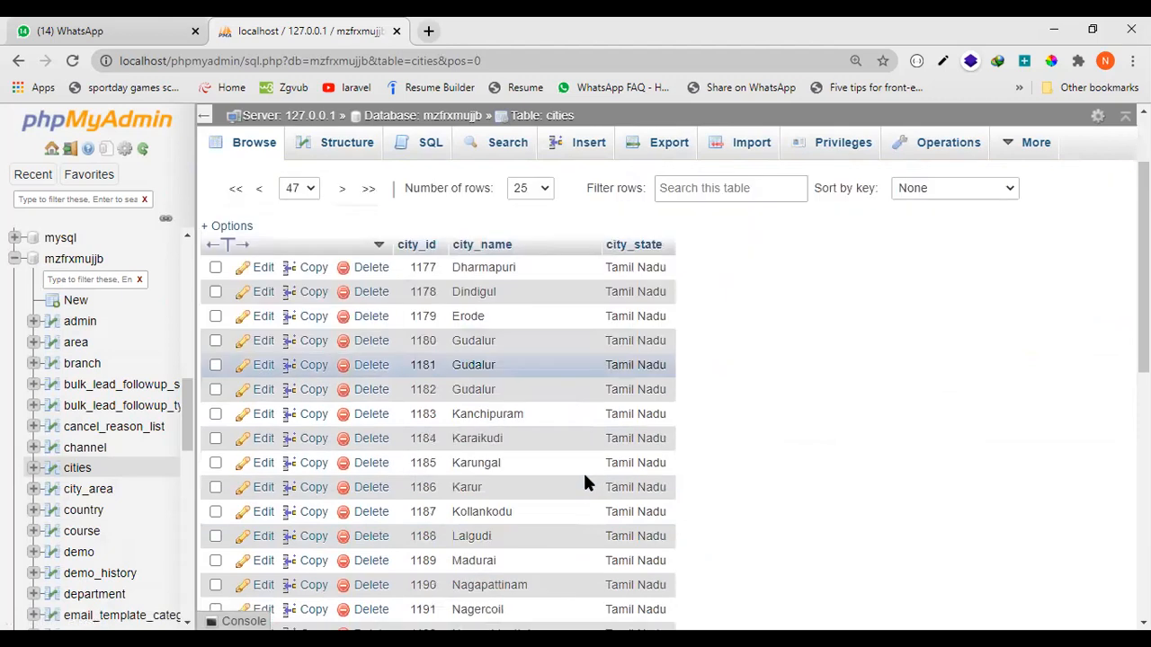
scroll(467, 464, down, 3)
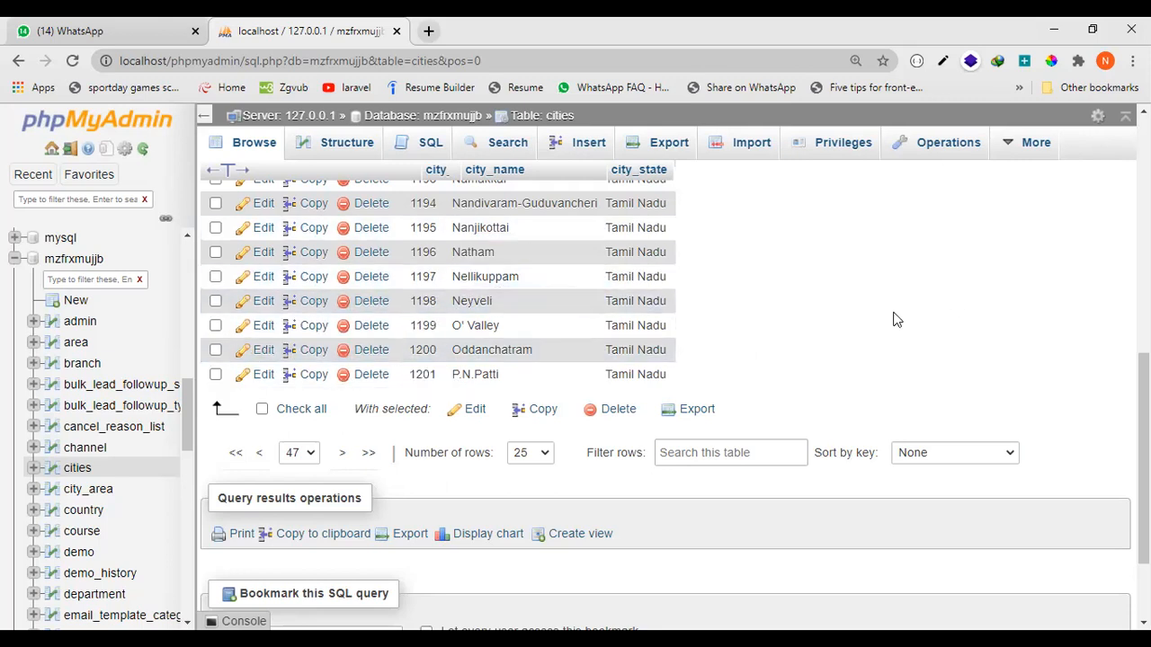
drag(181, 400, 184, 241)
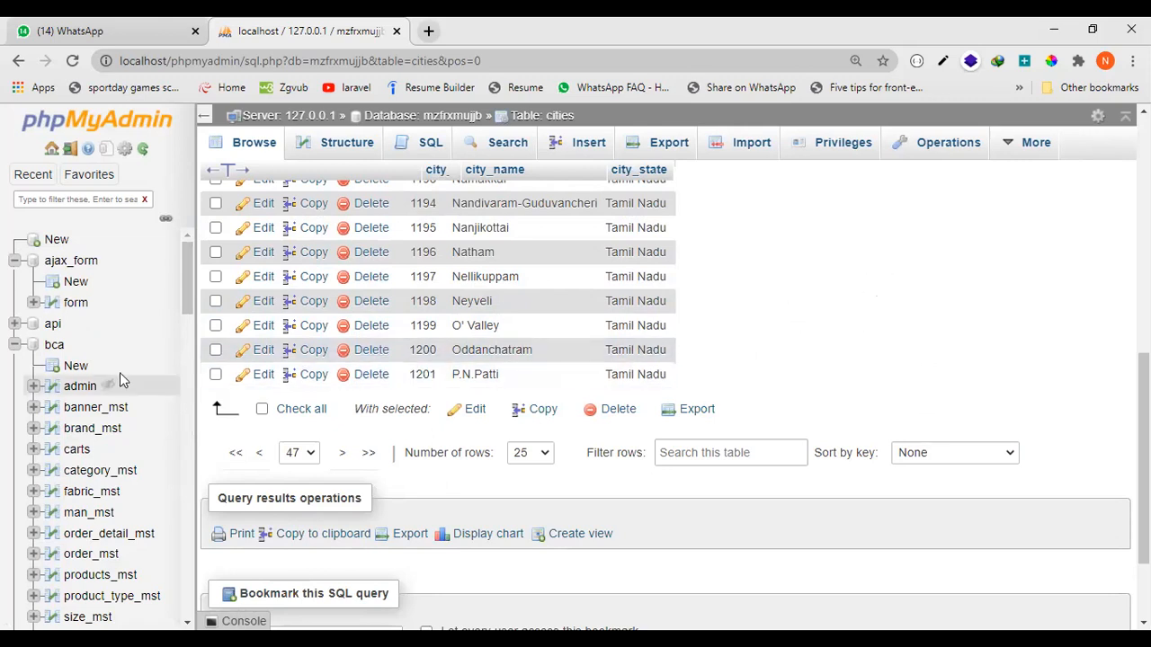
Collapse the bca and ajax_form branches in the database tree, then re-expand bca and look through its tables.
click(15, 345)
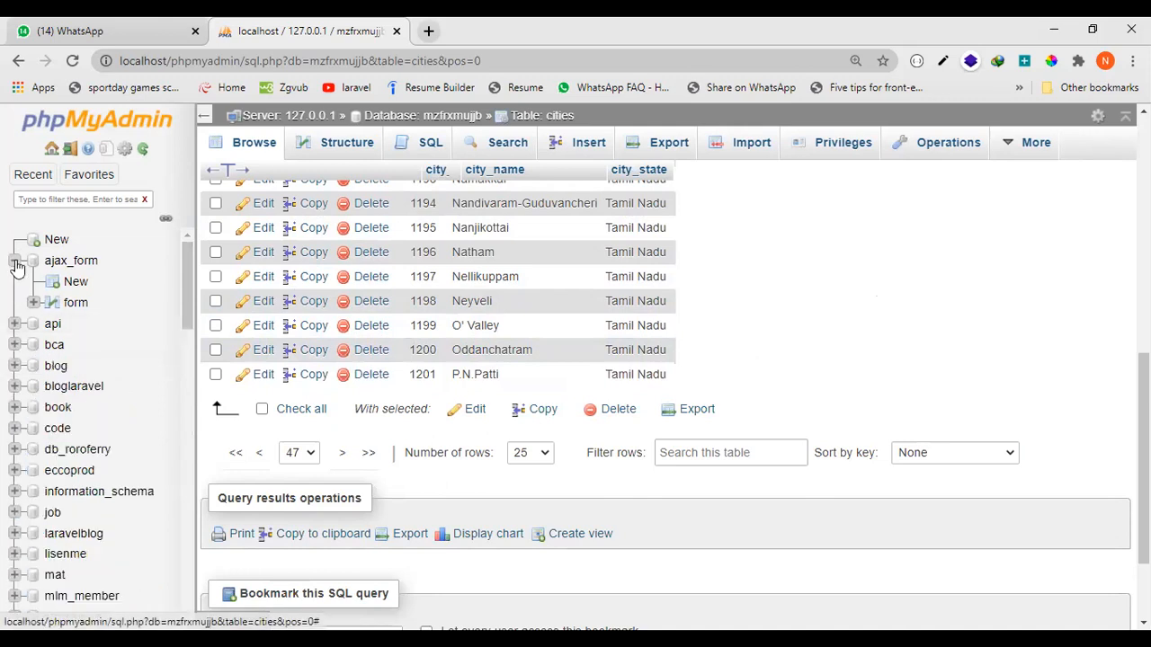
click(15, 261)
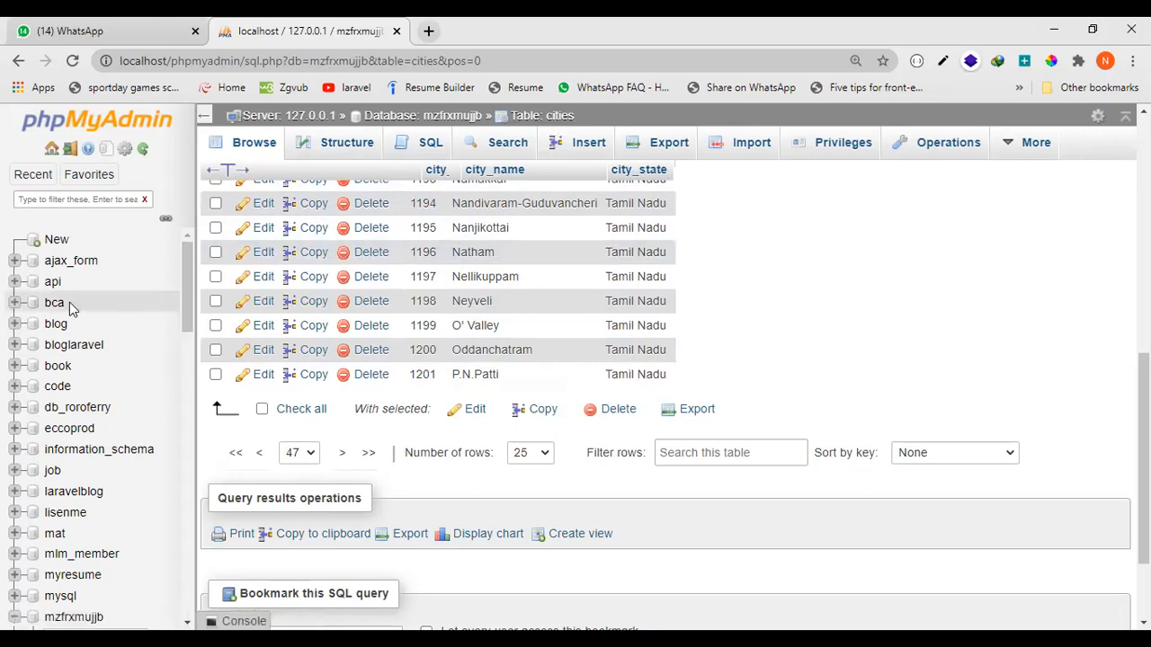
click(14, 302)
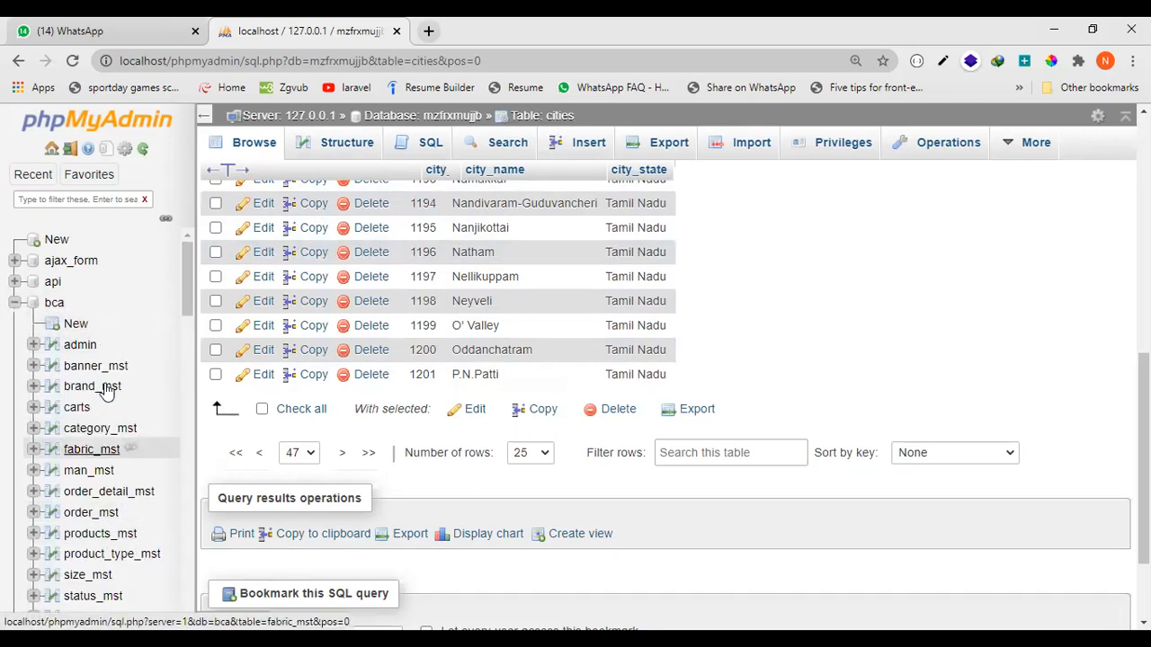
scroll(103, 570, down, 2)
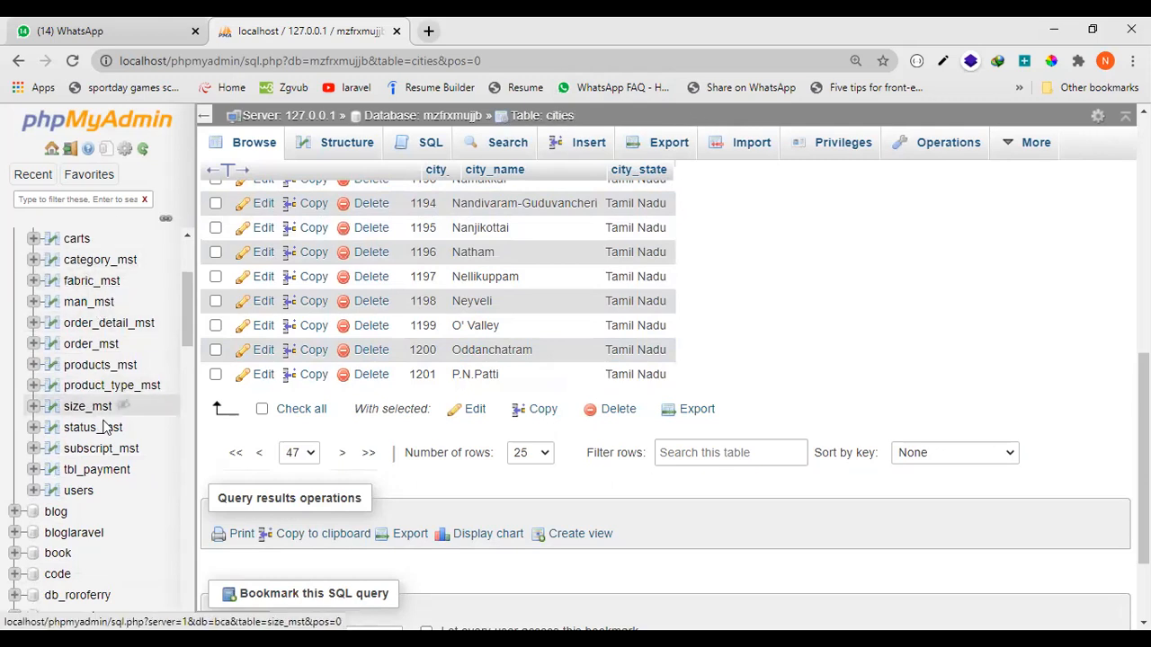
scroll(106, 423, up, 2)
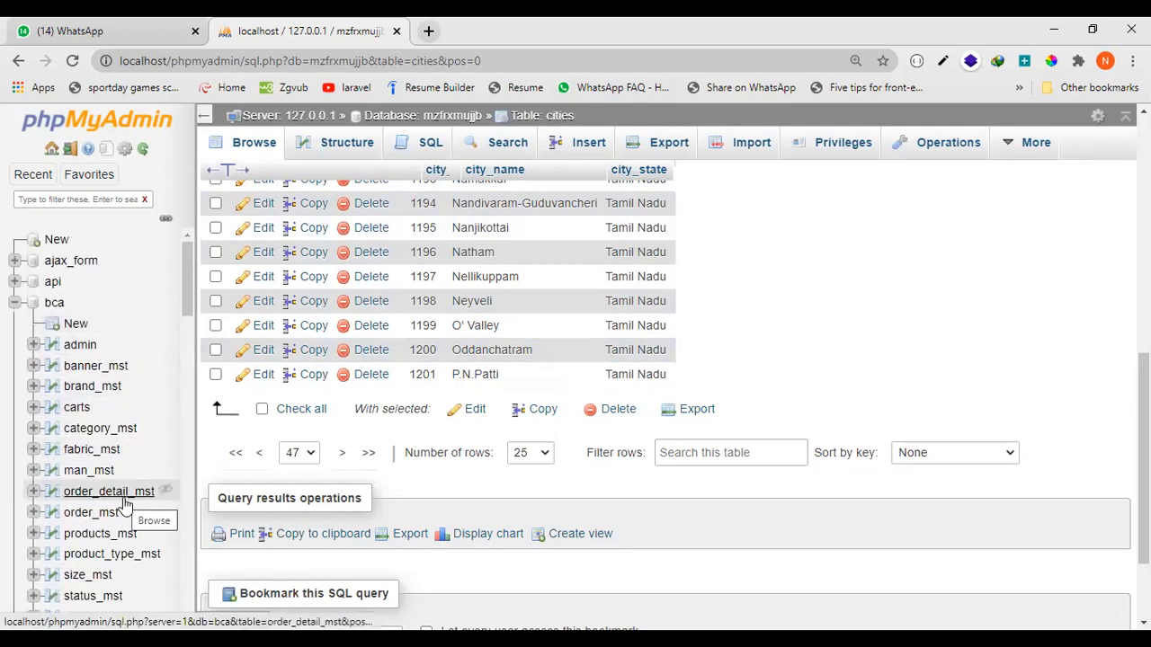
scroll(126, 505, down, 2)
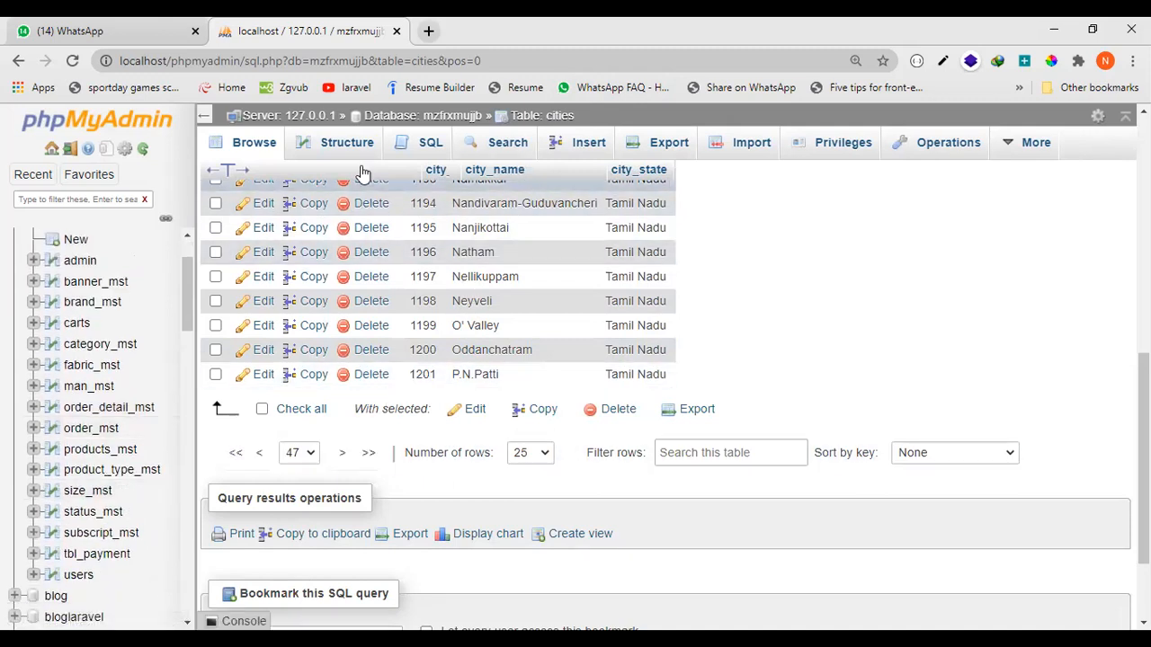
Reload the cities table and browse the rows of the channel table in the mzfrxmujjb database.
click(559, 118)
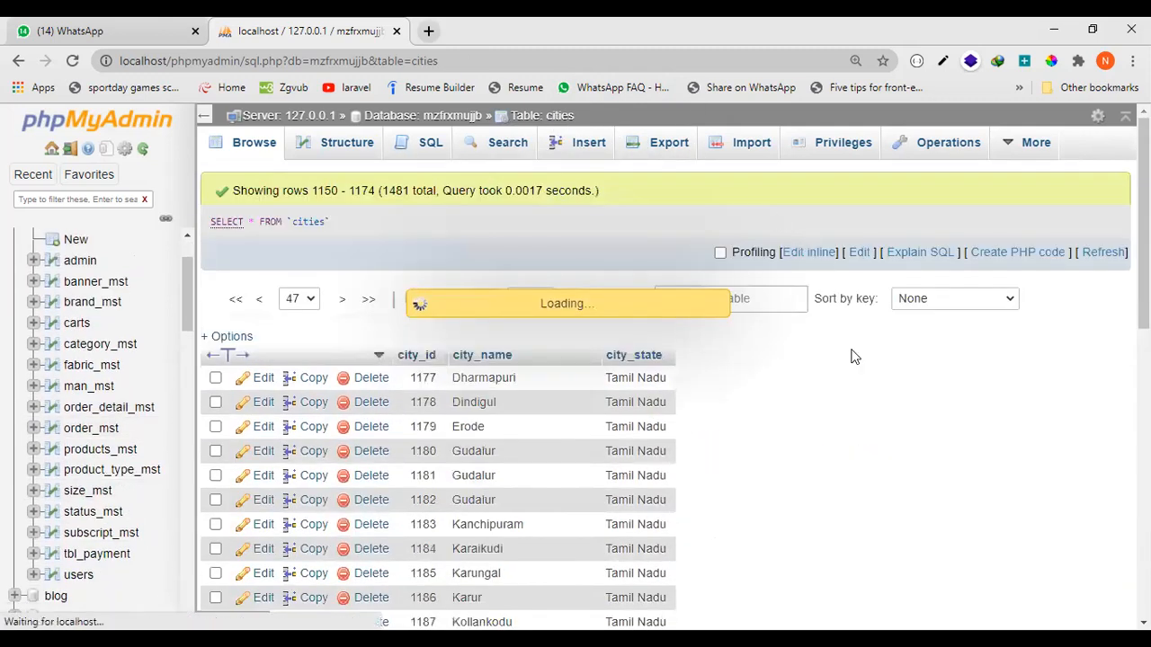
scroll(135, 467, down, 3)
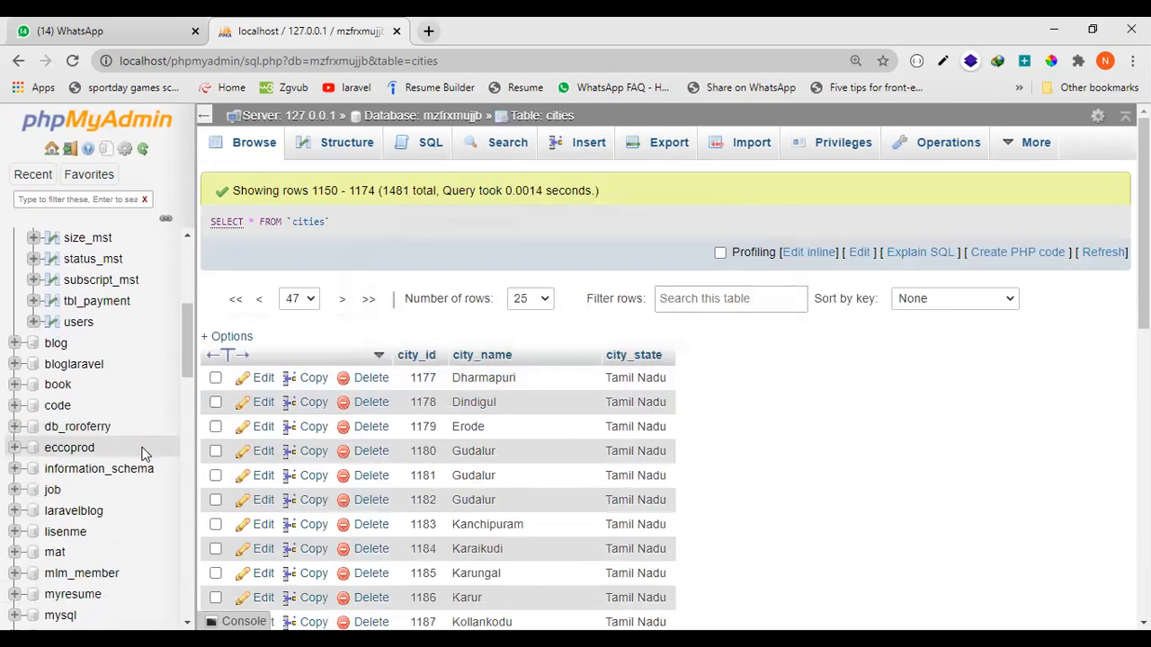
scroll(123, 490, down, 5)
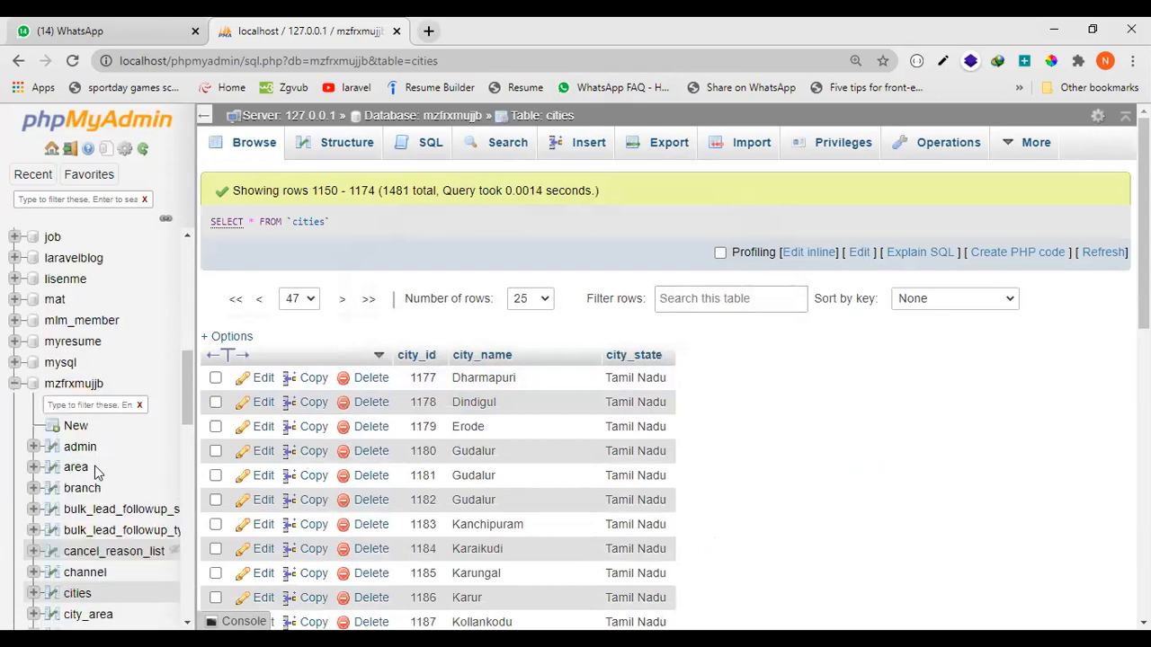
scroll(115, 509, down, 3)
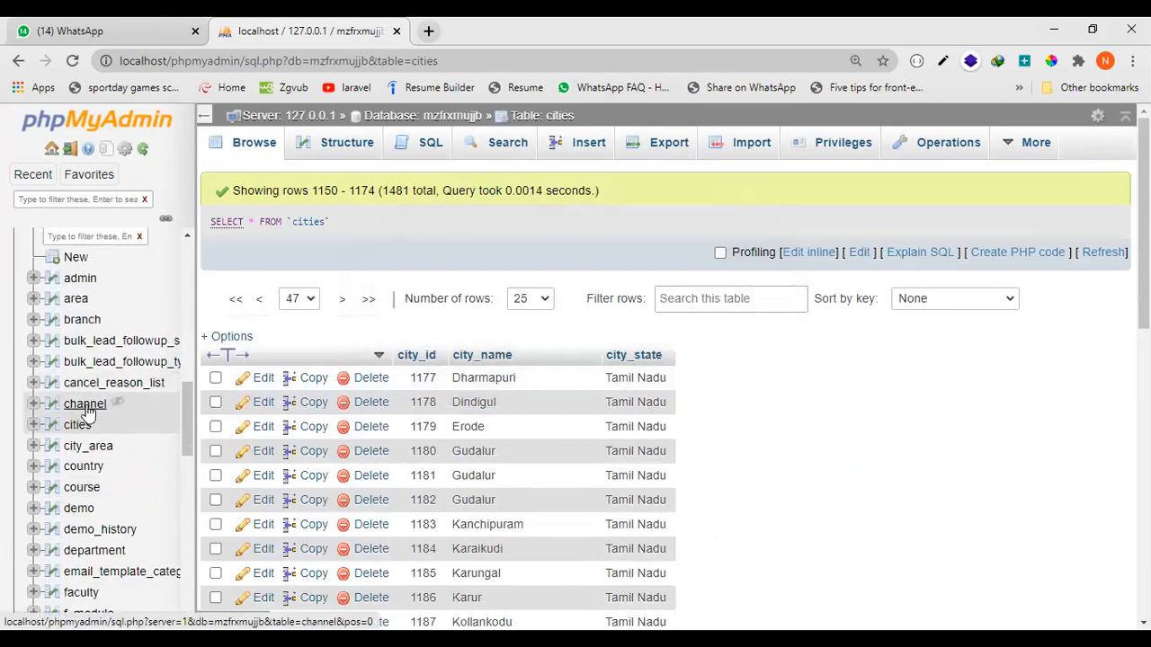
click(107, 413)
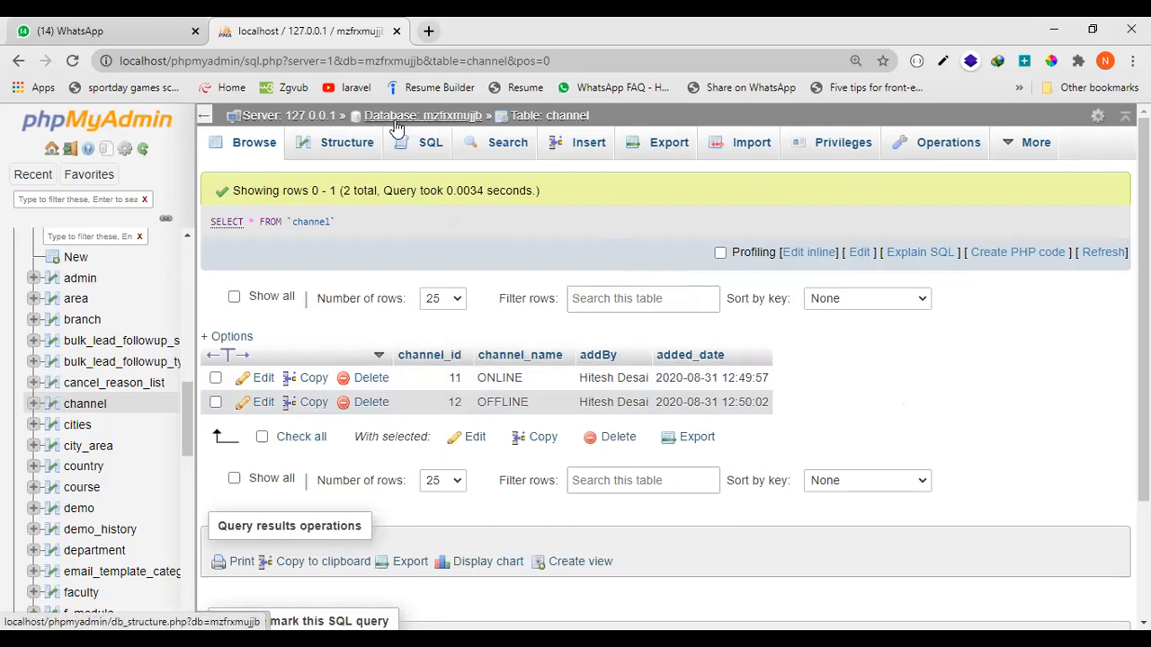
Return to the server level, open the database creation page and review the names of the existing databases.
click(284, 118)
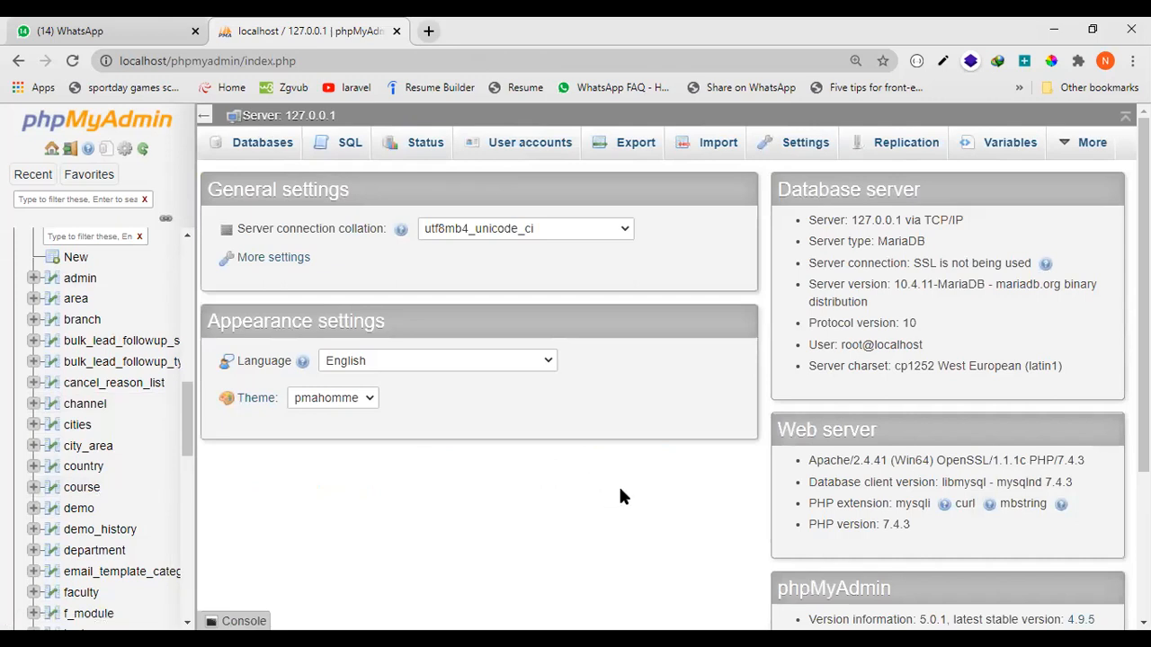
click(263, 148)
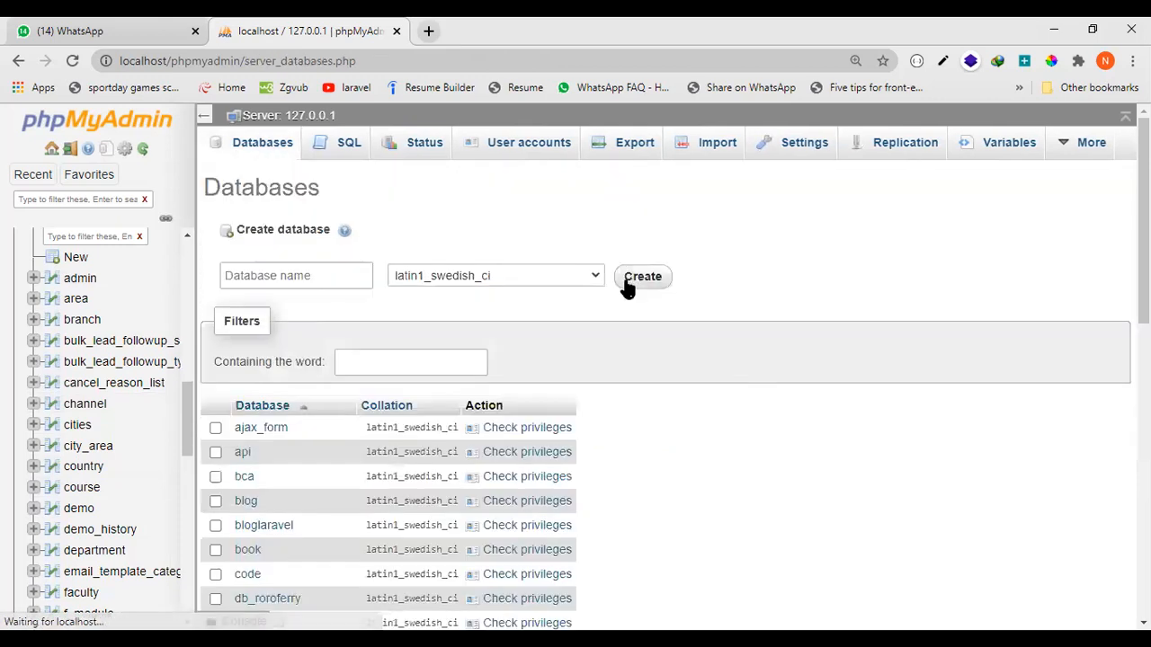
scroll(750, 471, down, 1)
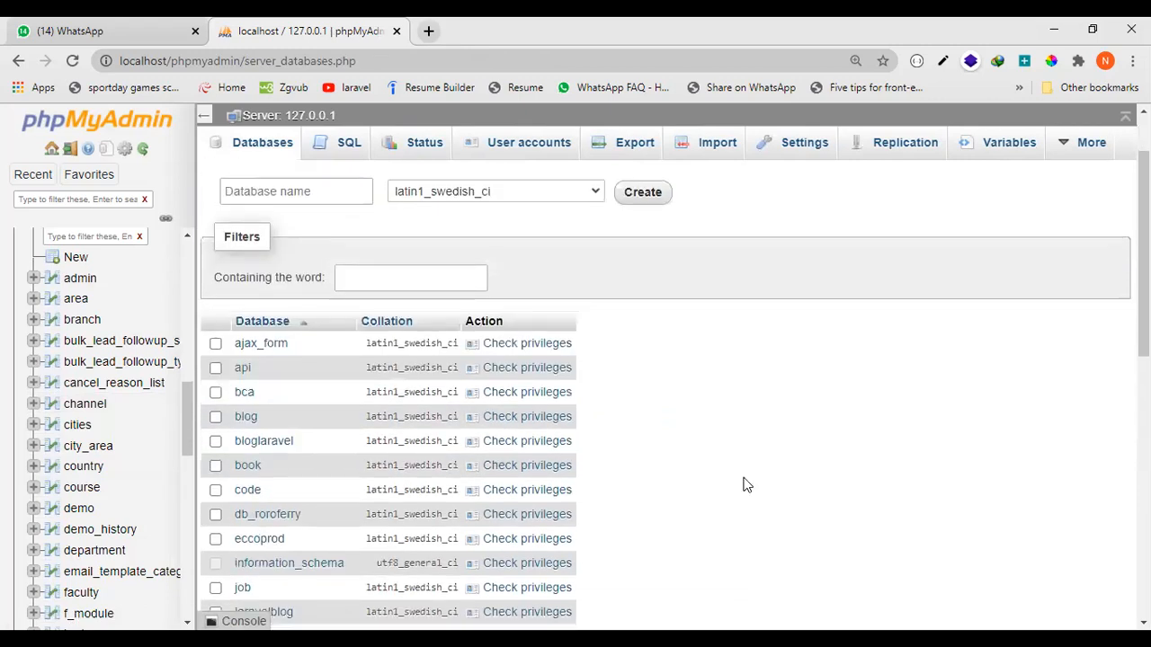
scroll(378, 274, up, 1)
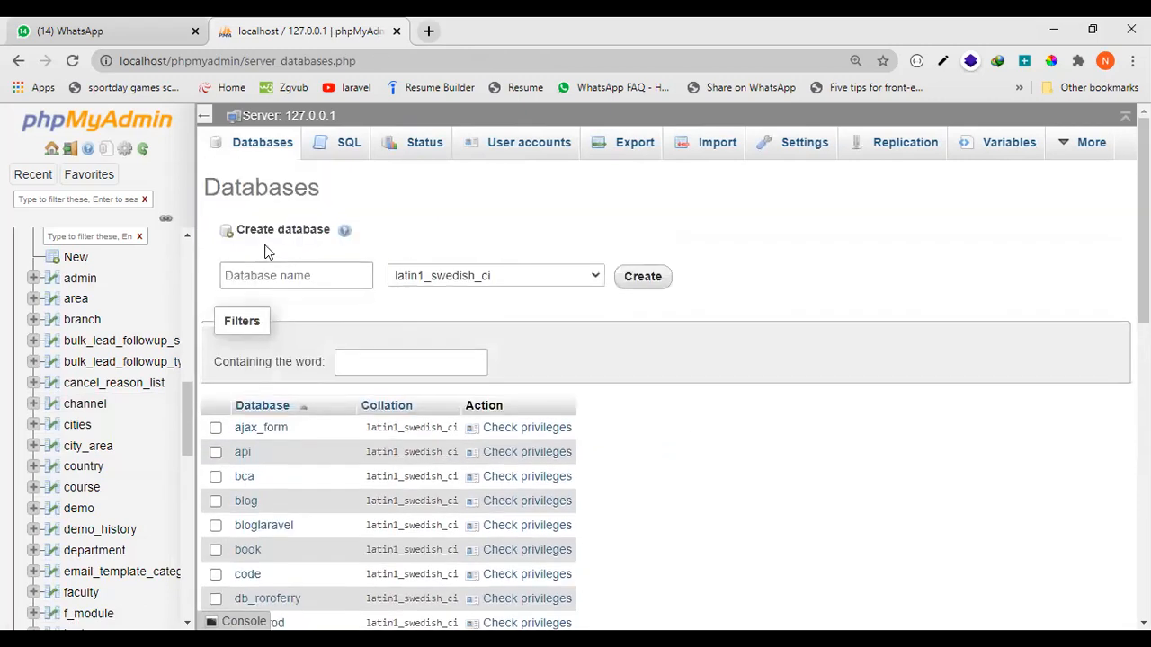
click(334, 272)
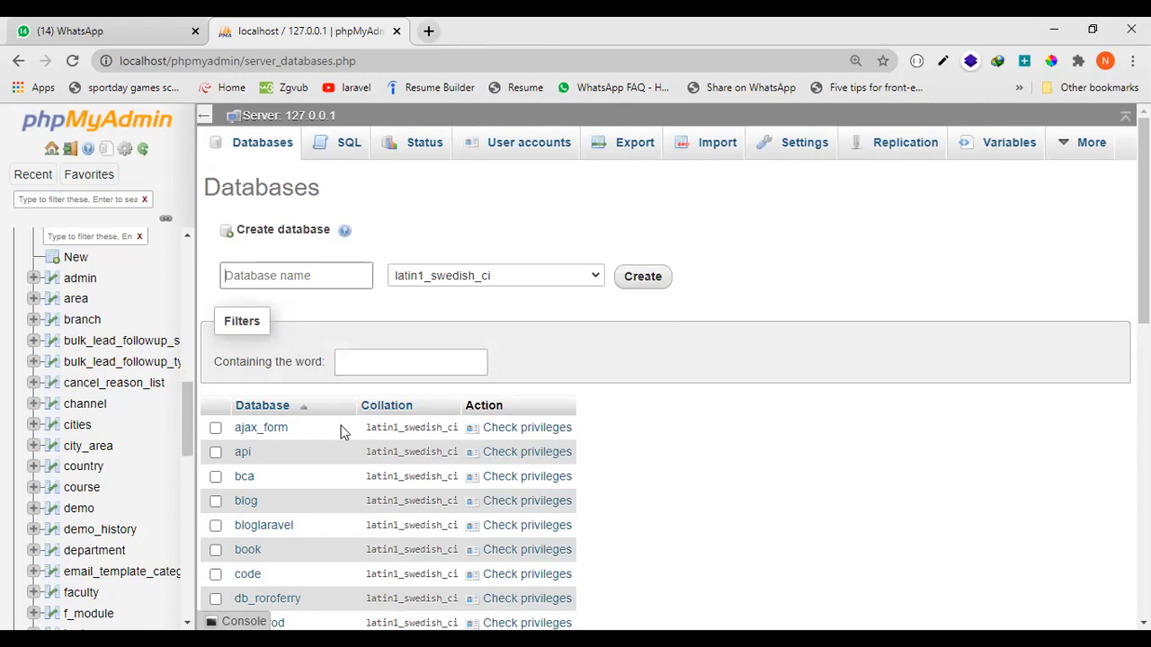
scroll(312, 472, down, 1)
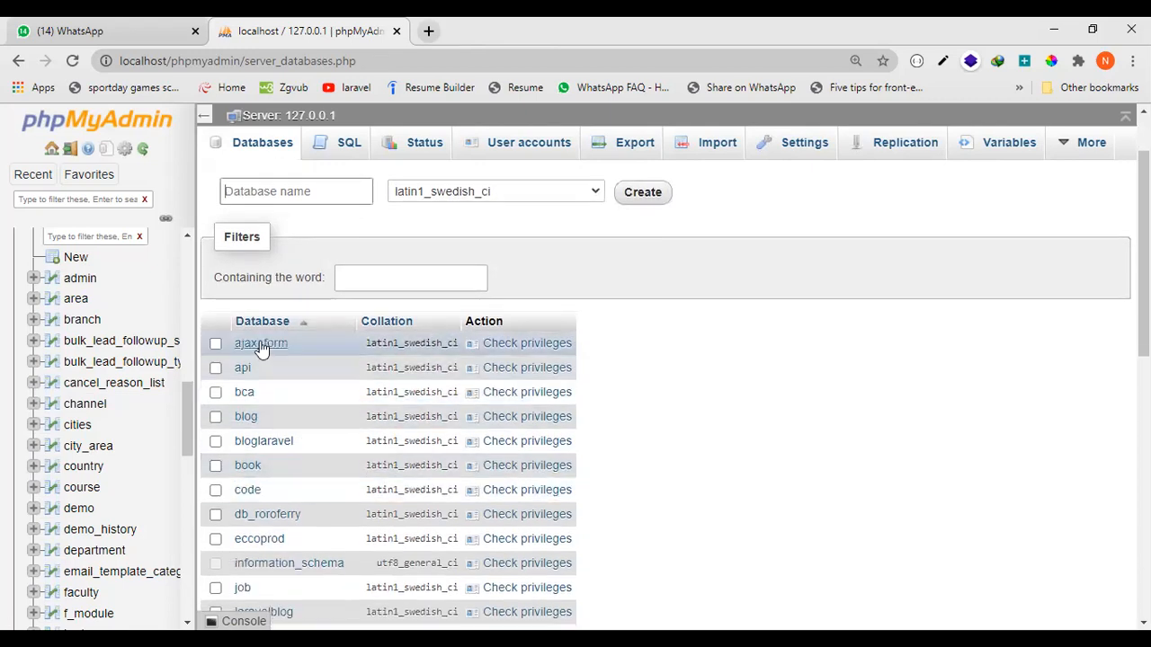
scroll(266, 451, down, 2)
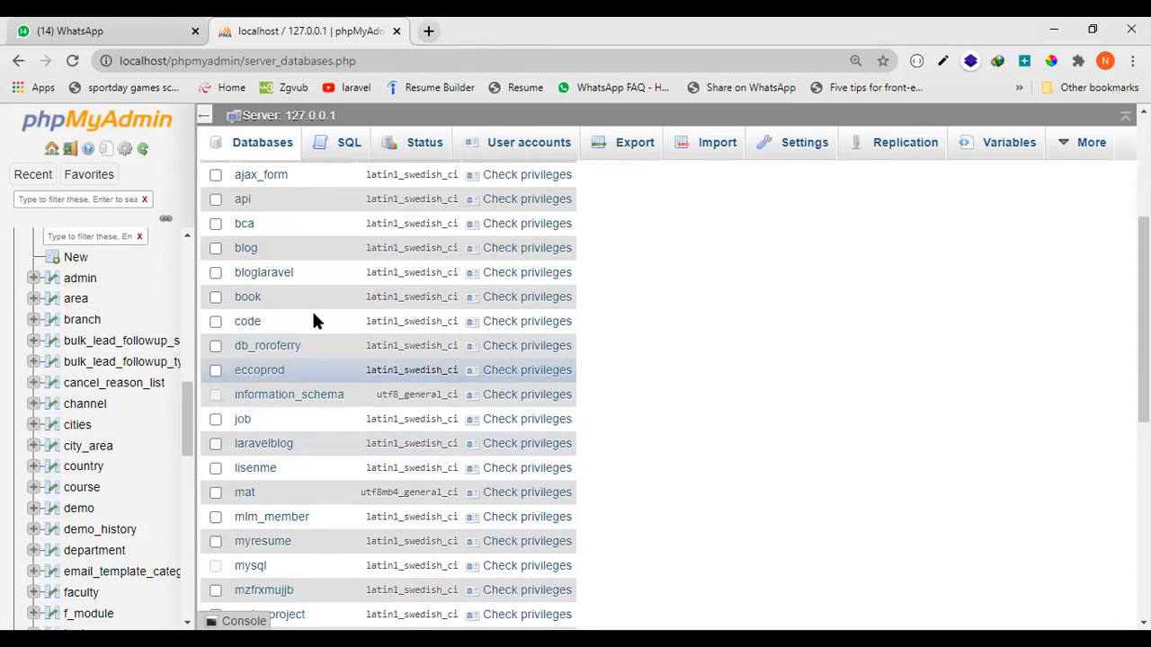
scroll(285, 297, up, 1)
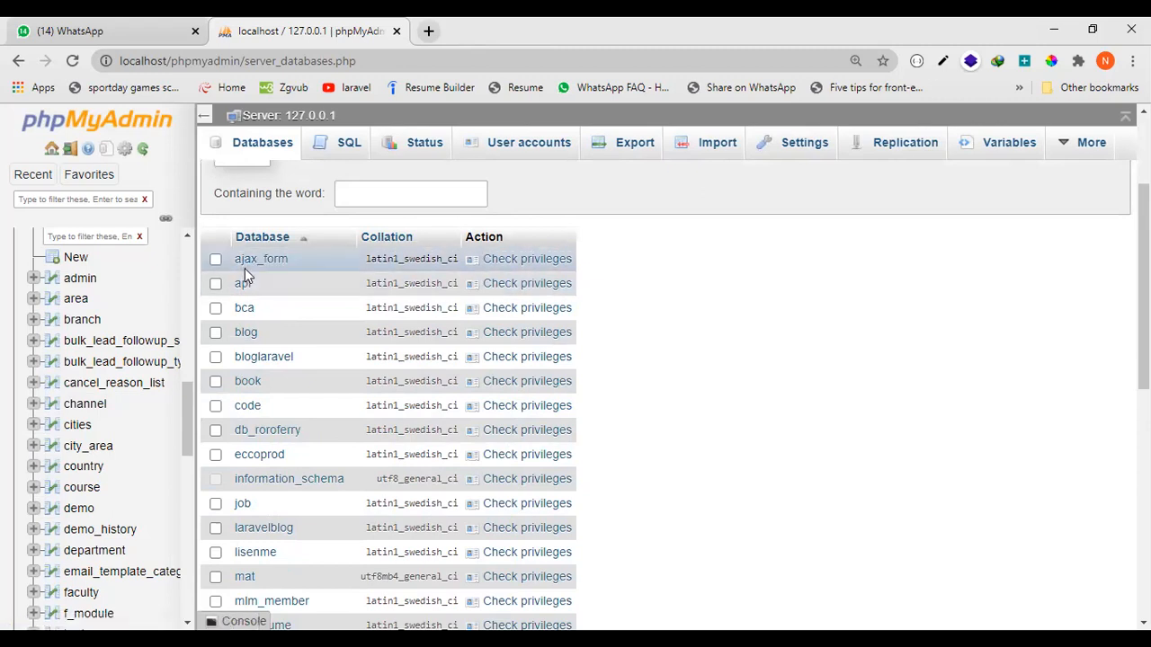
Try "ajax form", written with a space, as the name of the new database.
scroll(314, 232, up, 2)
click(284, 272)
text(ajax form)
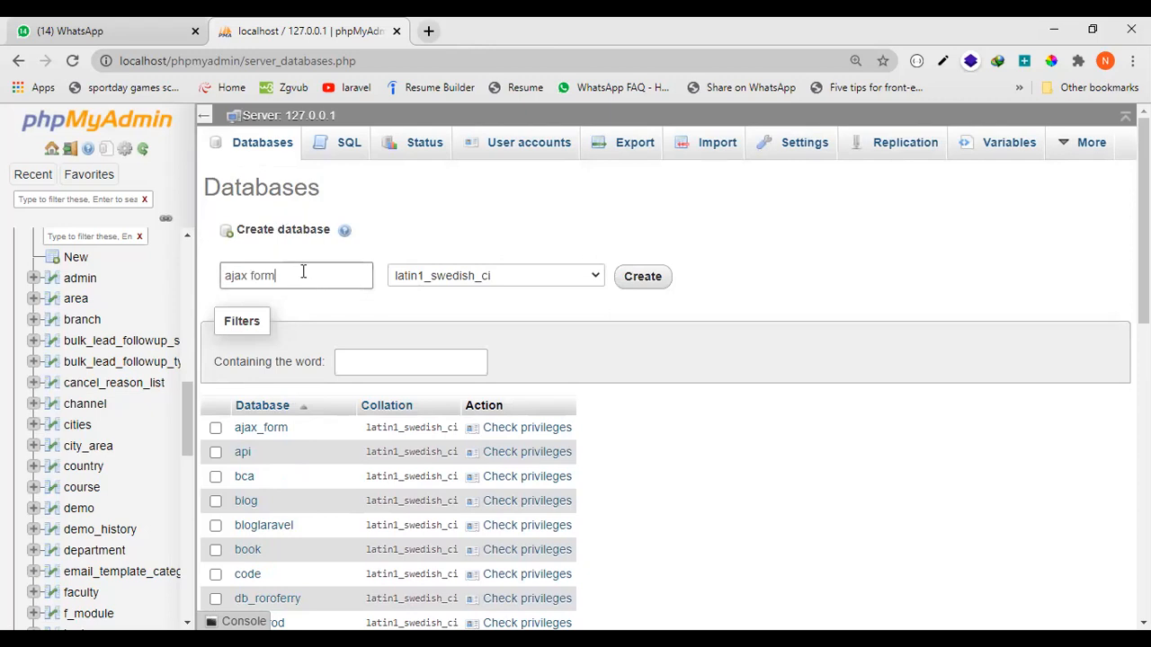
Set the new database's name to Ecommerce.
drag(313, 277, 221, 271)
key(BackSpace)
text(Ecommer)
text(ce)
Try the suffixes "_data", "Data" and "Data12" on the database name and restore it to Ecommerce.
text(_data)
key(BackSpace)
key(BackSpace)
key(BackSpace)
key(BackSpace)
key(BackSpace)
text(Data)
text(12)
key(BackSpace)
key(BackSpace)
key(End)
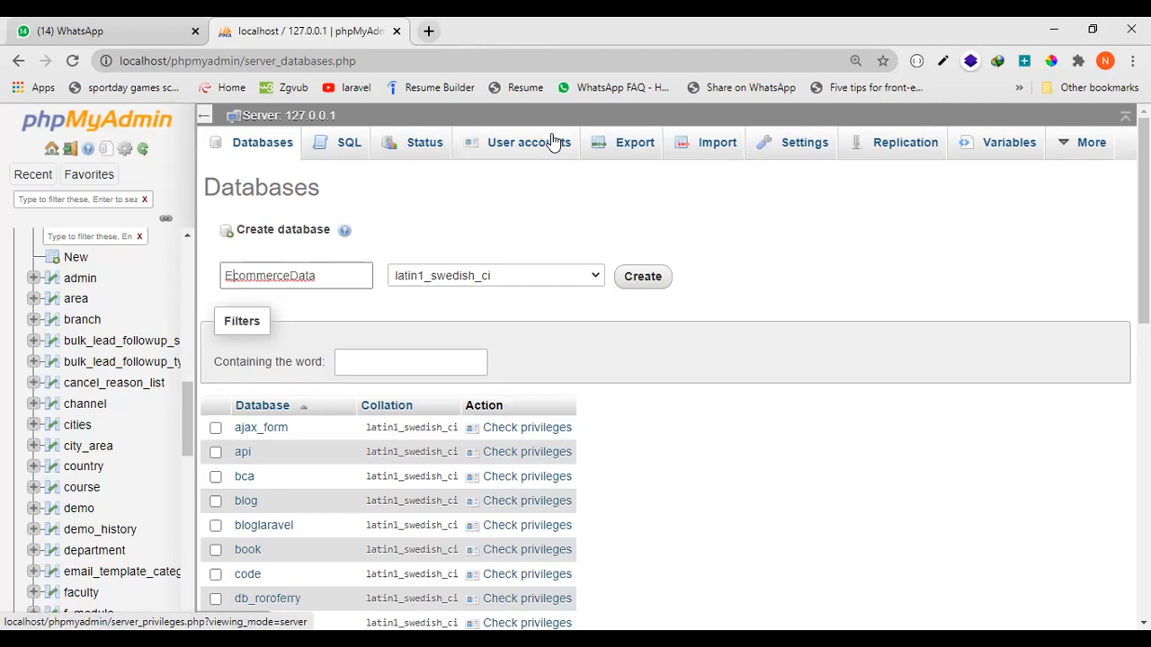
key(BackSpace)
key(BackSpace)
key(BackSpace)
key(BackSpace)
key(BackSpace)
key(BackSpace)
key(BackSpace)
text(_data)
key(BackSpace)
key(BackSpace)
key(BackSpace)
key(BackSpace)
key(BackSpace)
text(Dat)
key(BackSpace)
text(ata)
key(BackSpace)
key(BackSpace)
key(BackSpace)
key(BackSpace)
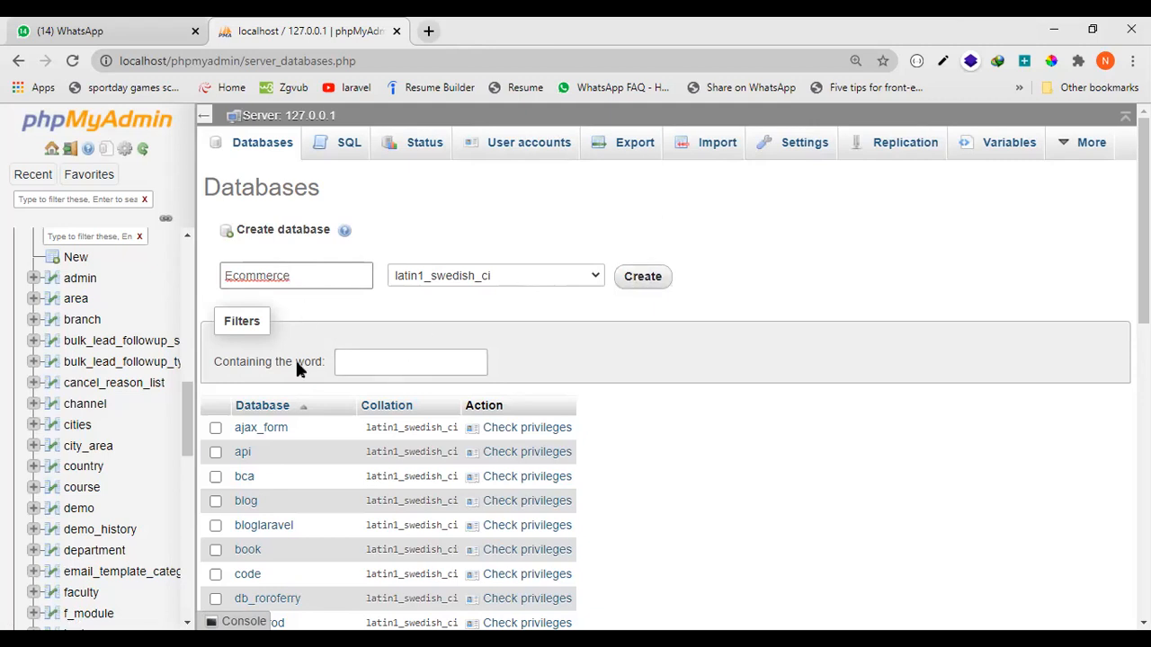
Check the existing databases for the name Ecommerce and create the new database with the latin1_swedish_ci collation.
scroll(299, 454, down, 3)
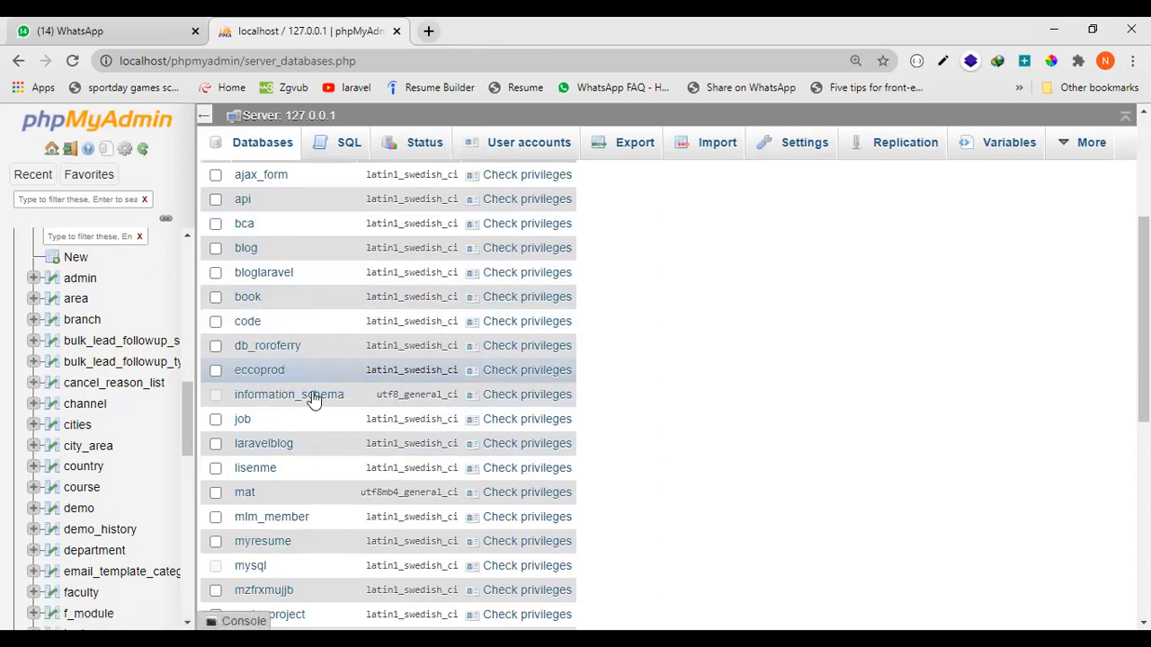
scroll(105, 384, up, 3)
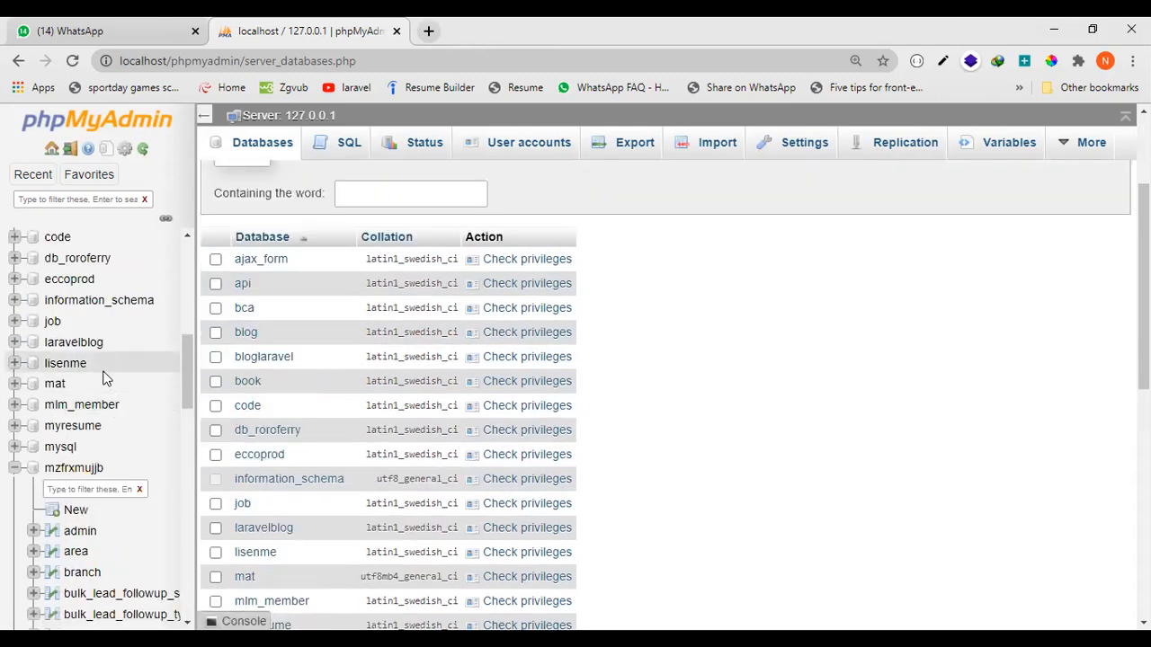
scroll(99, 378, up, 1)
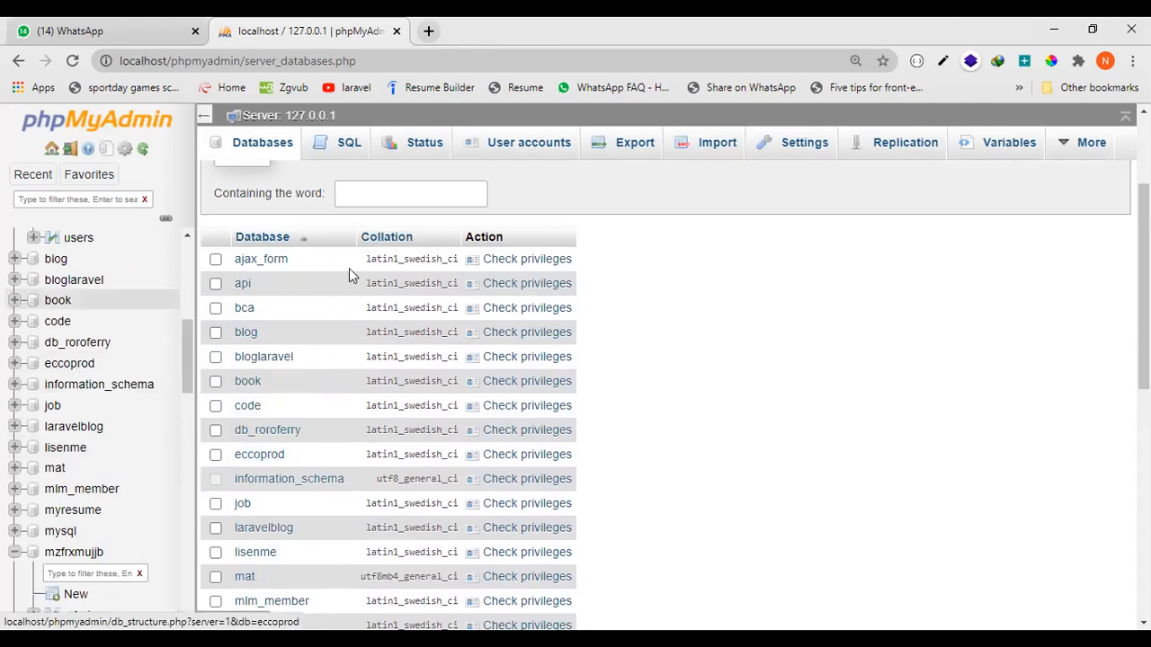
scroll(657, 405, up, 2)
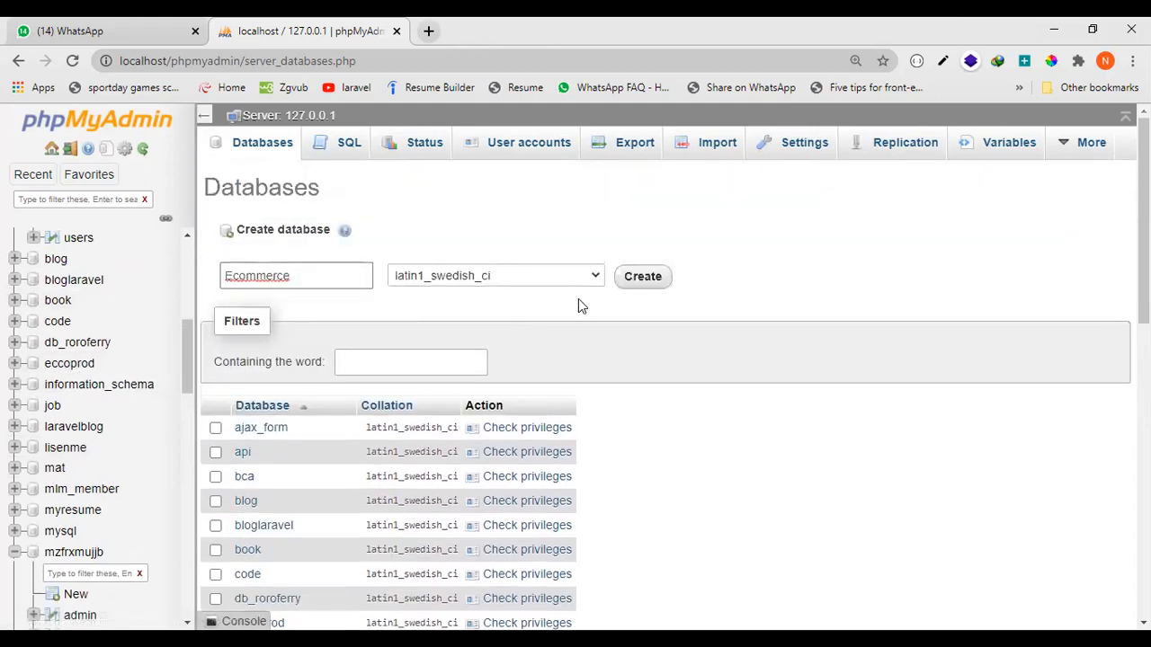
click(624, 282)
Collapse the bca branch in the database tree and open the new ecommerce database.
scroll(90, 333, up, 5)
scroll(77, 390, down, 6)
scroll(98, 441, up, 6)
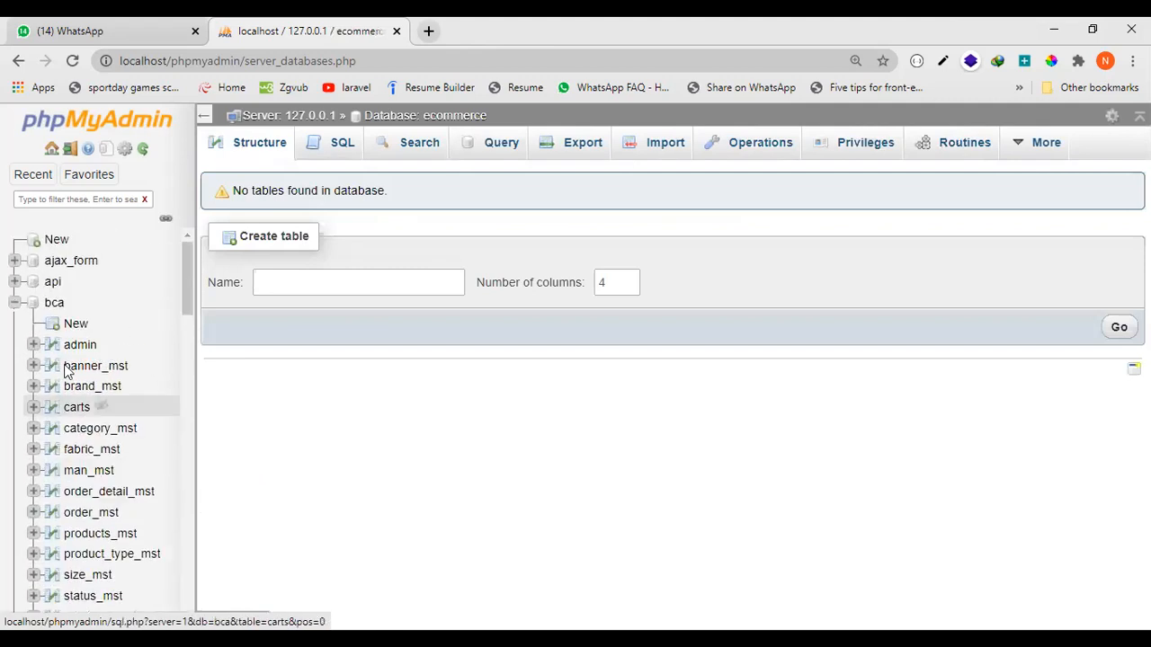
click(14, 303)
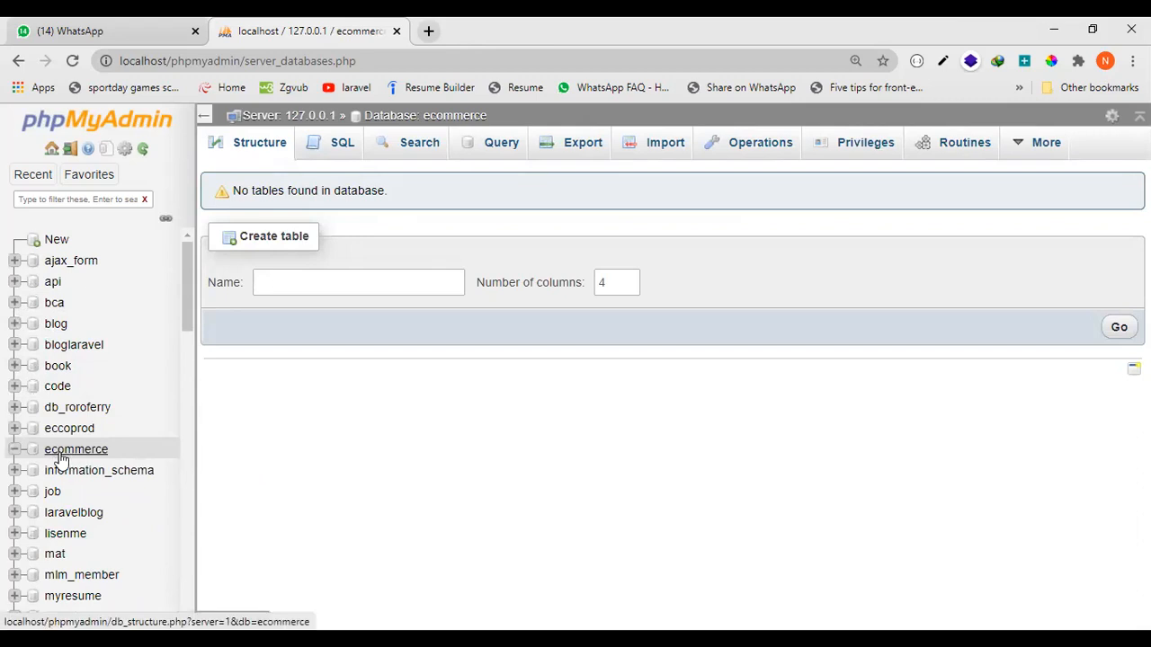
click(101, 451)
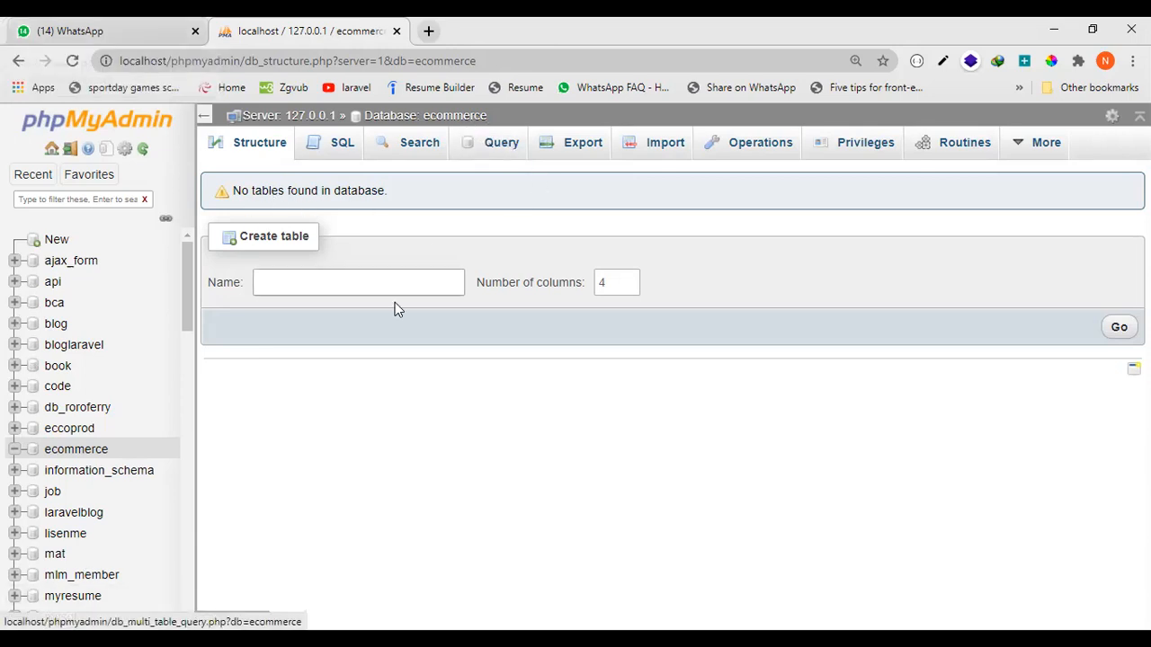
Start a new table named product with 5 columns in the ecommerce database.
click(381, 282)
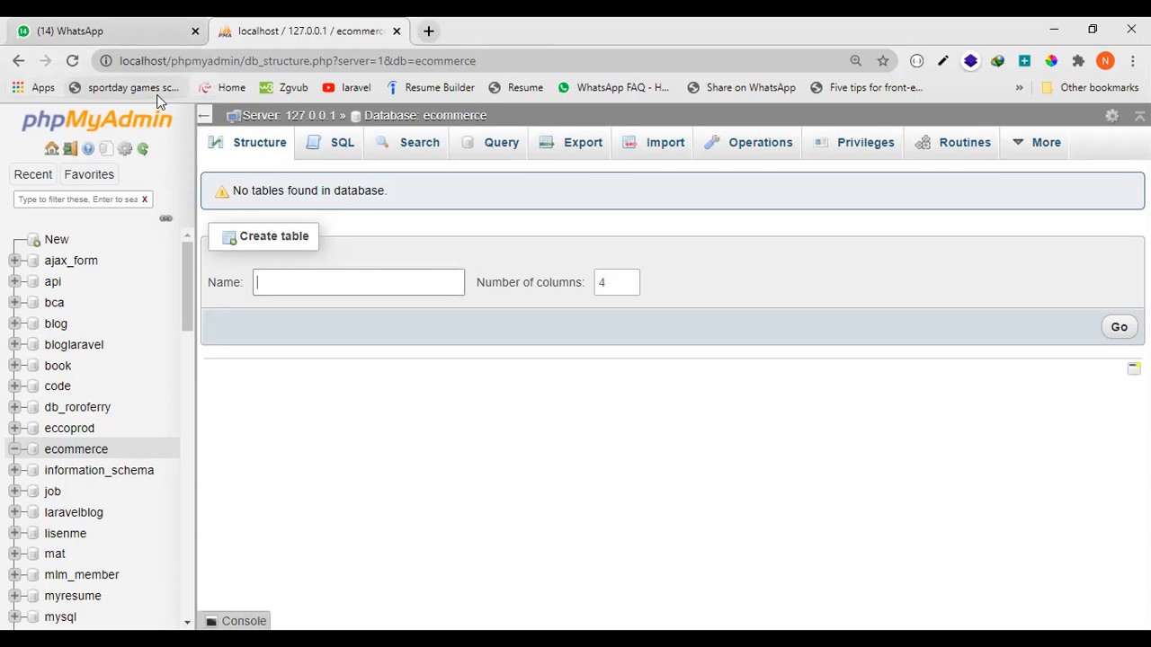
text(product)
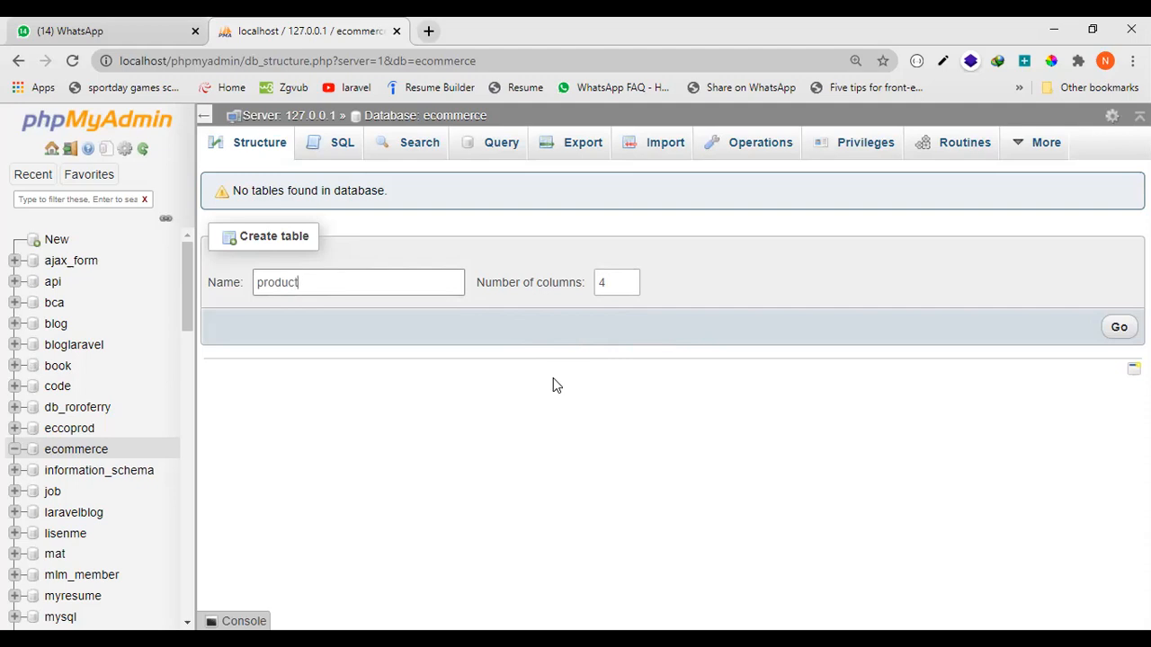
click(608, 284)
key(BackSpace)
text(5)
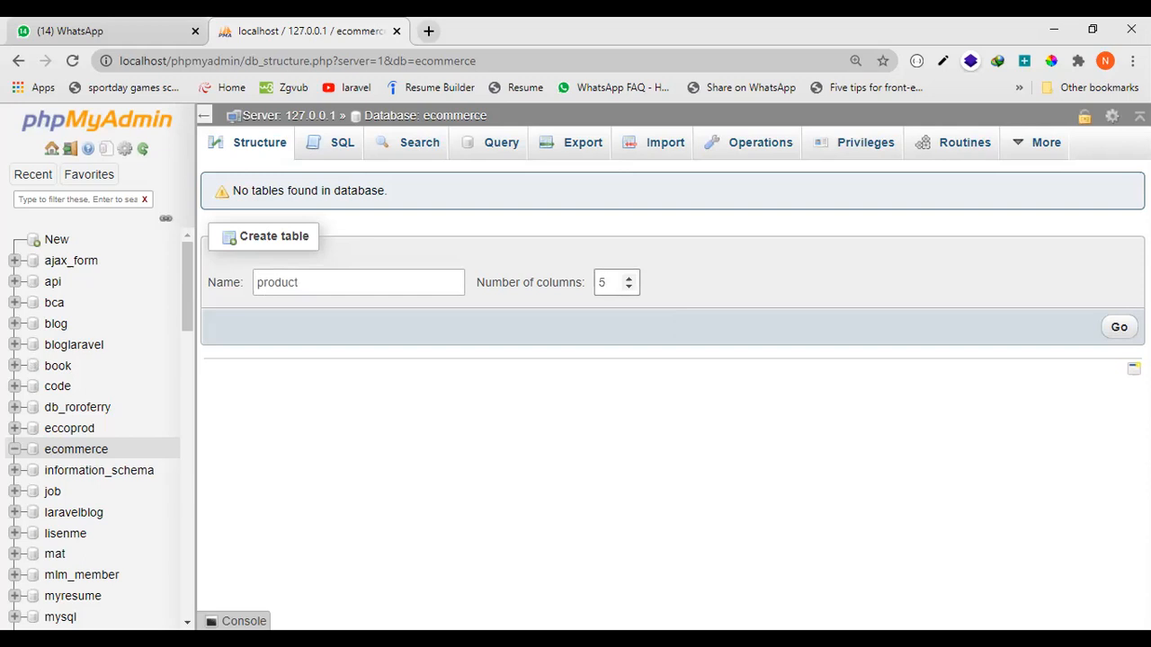
key(Return)
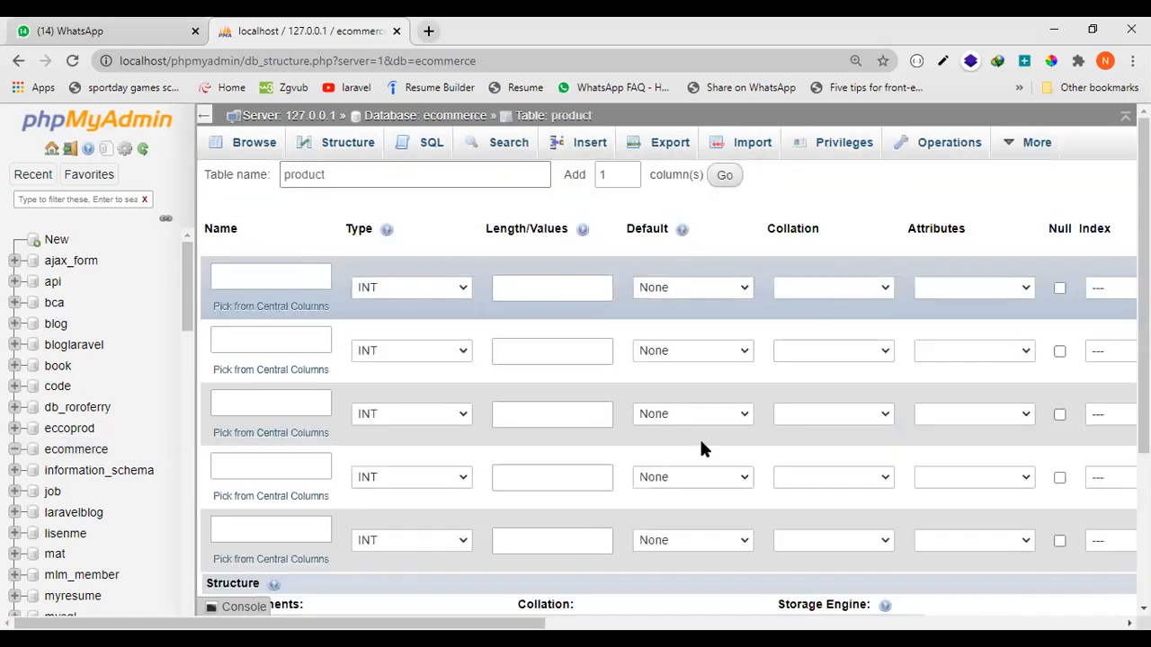
drag(352, 177, 256, 180)
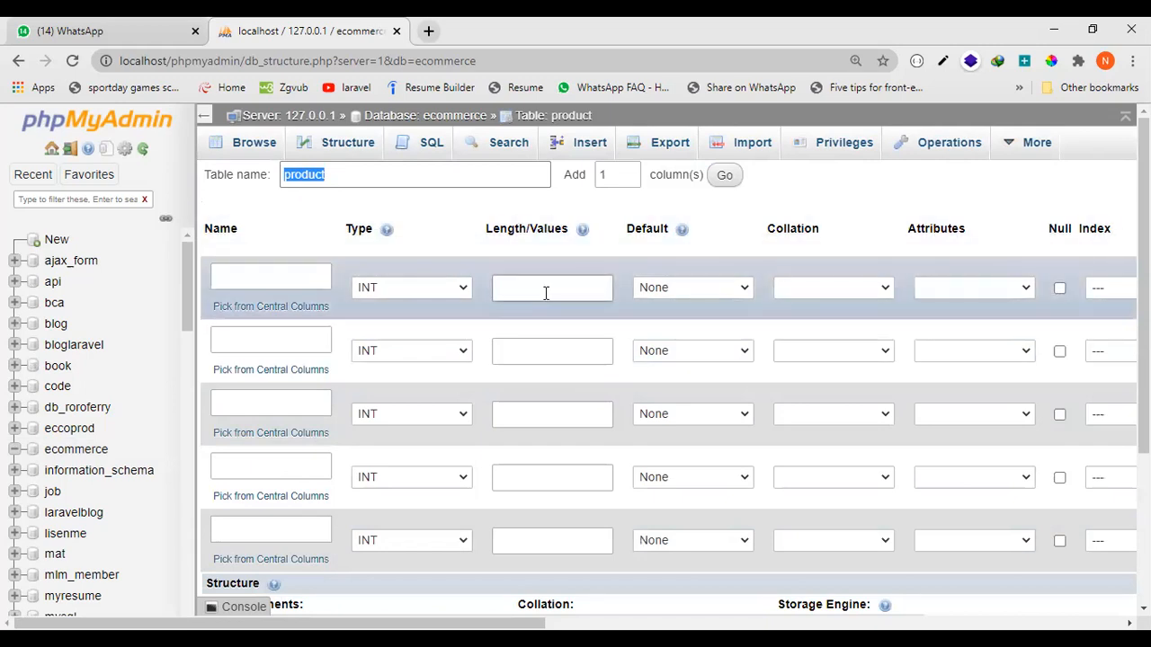
click(546, 292)
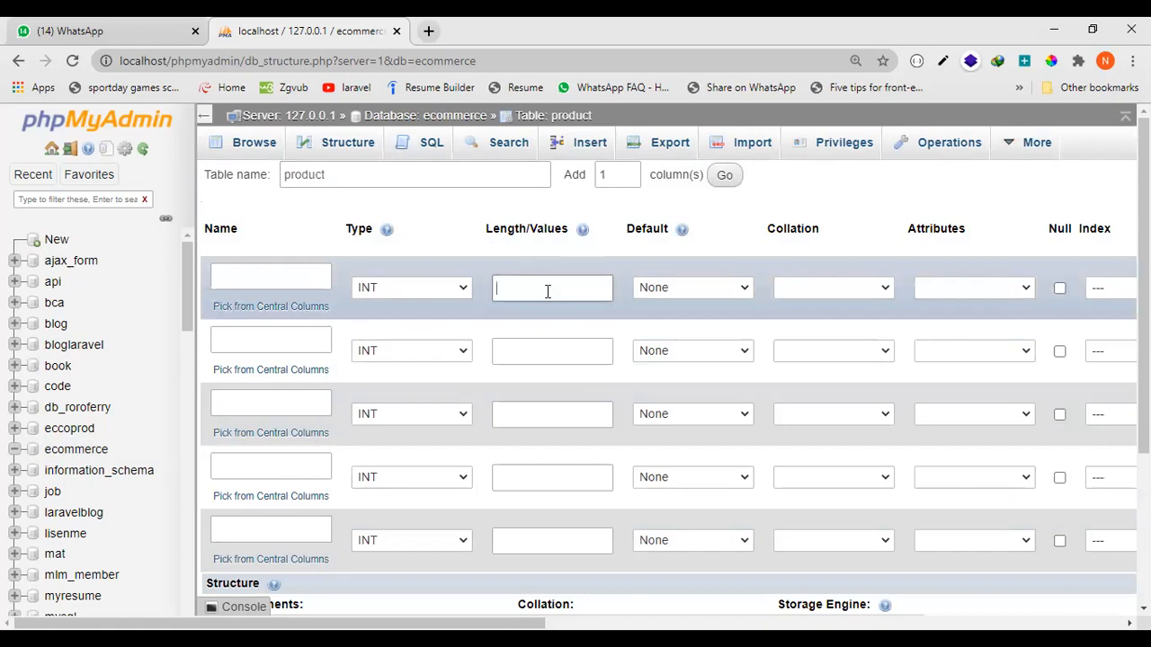
Name the first column of the product table product_id.
click(273, 280)
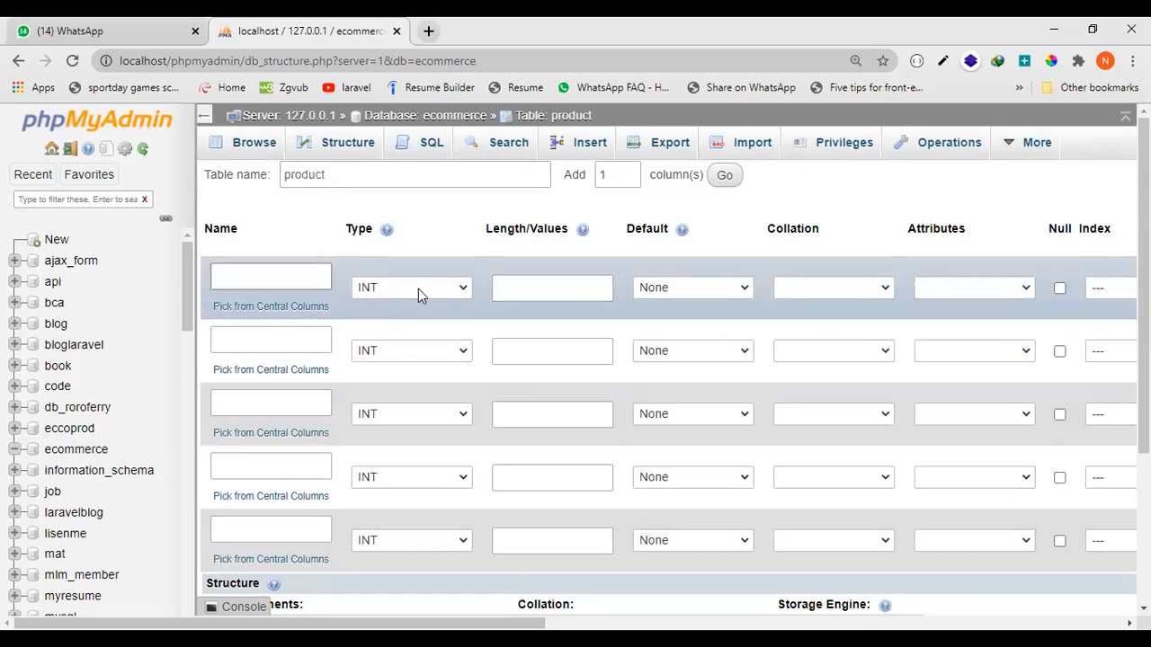
text(product_id)
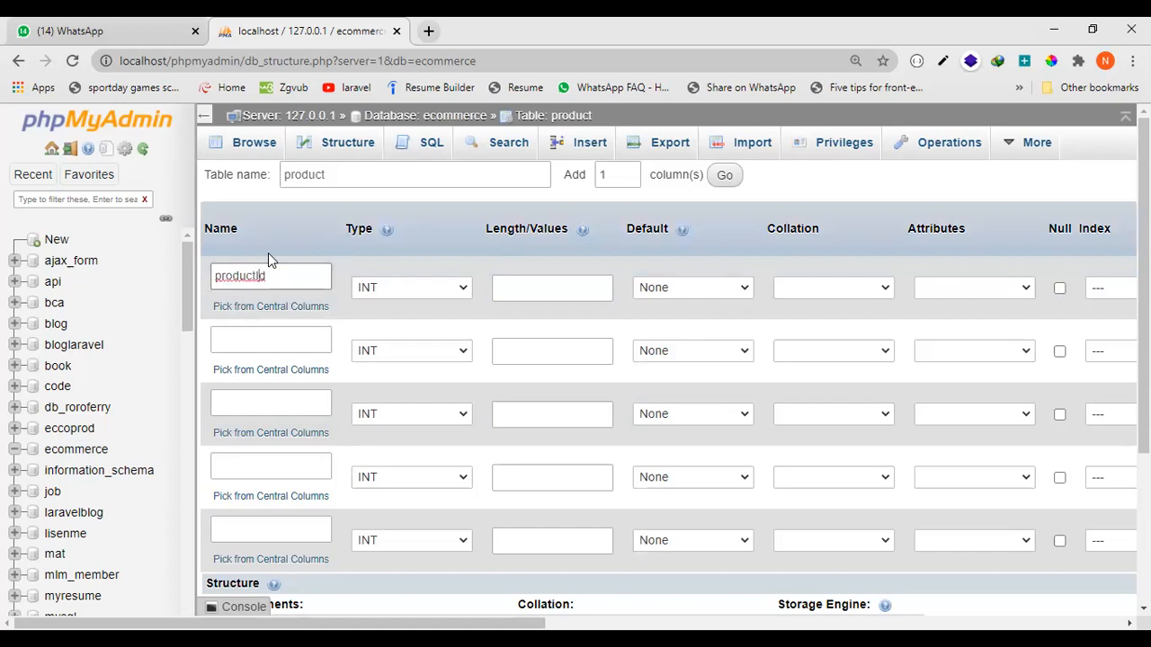
key(BackSpace)
text(d)
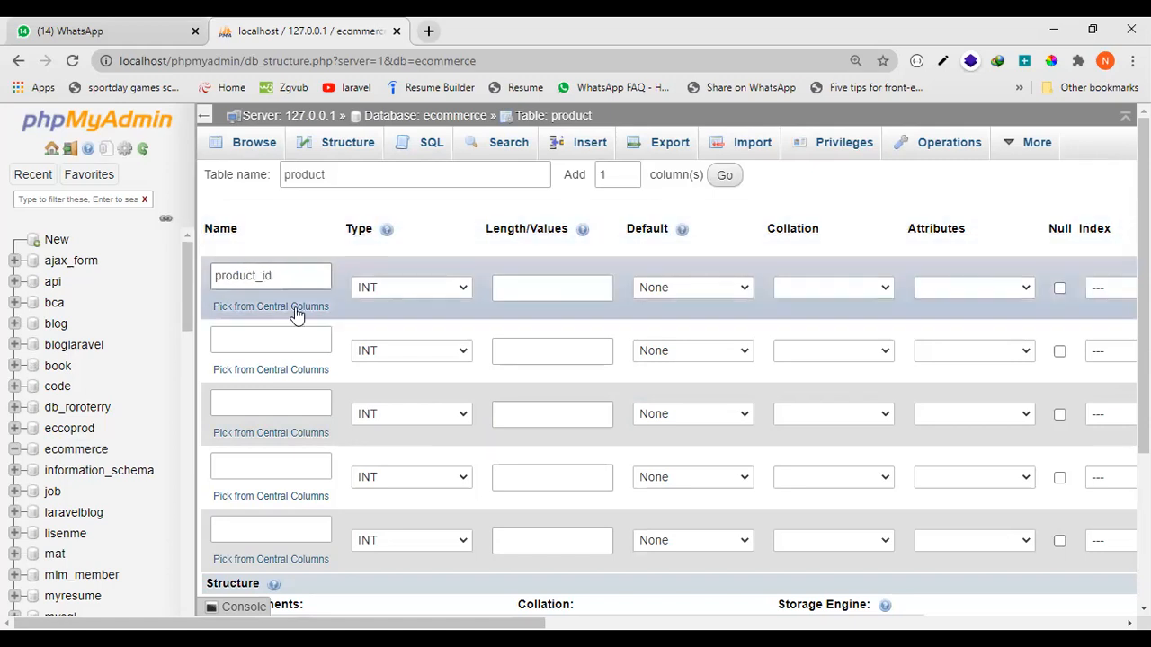
drag(274, 276, 187, 280)
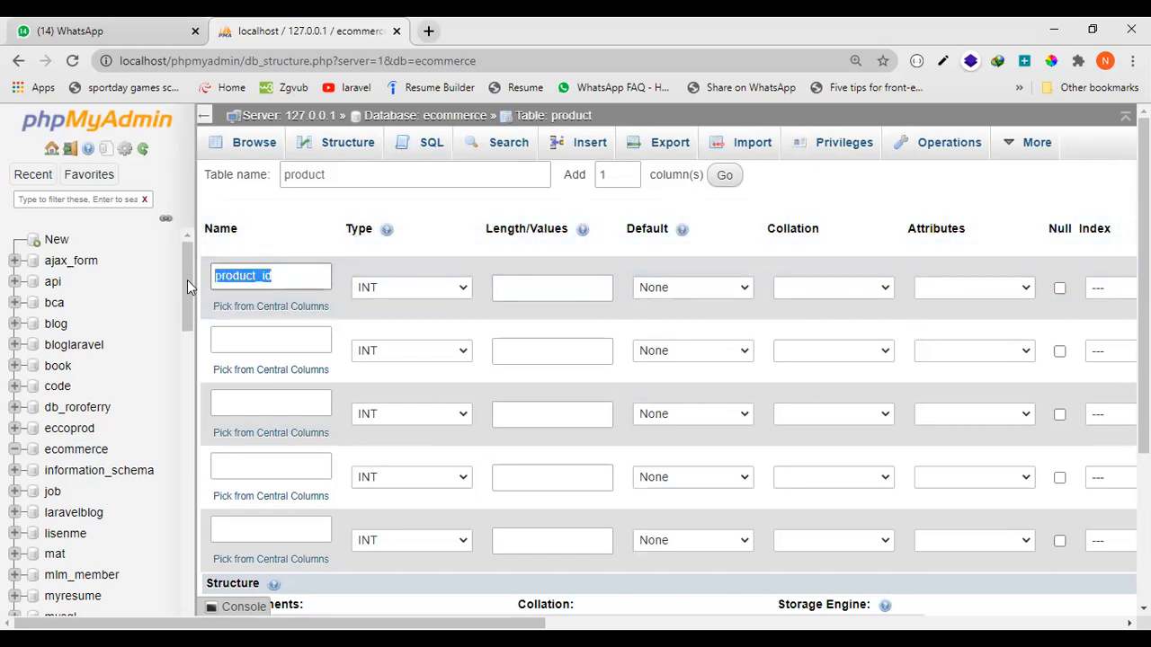
click(297, 275)
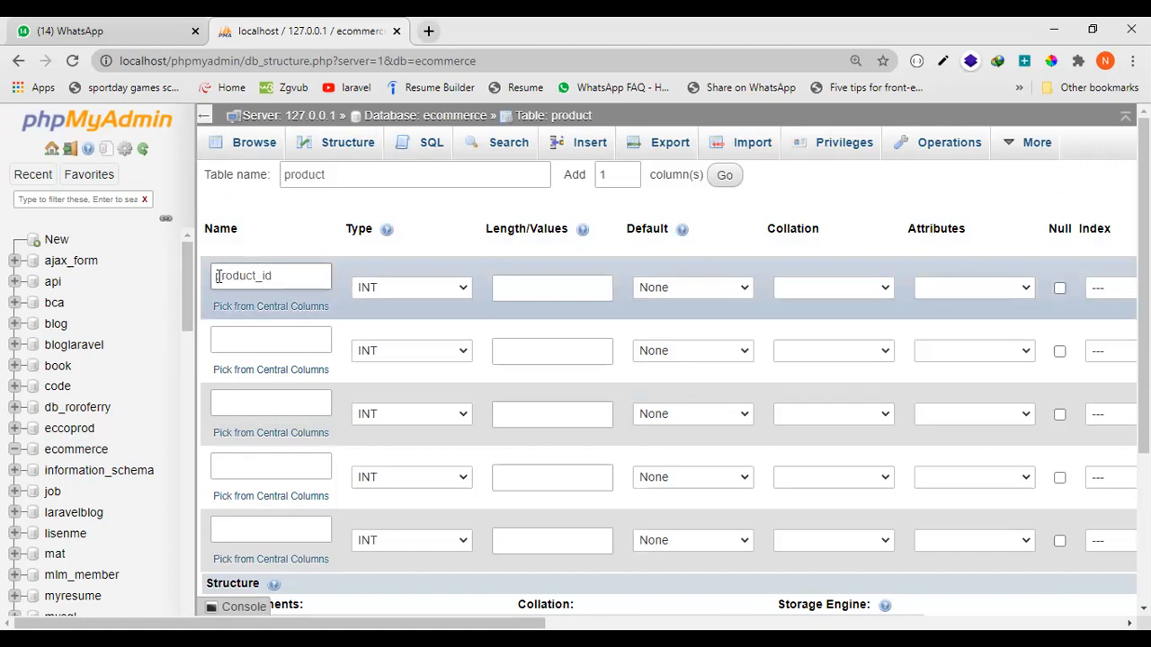
click(216, 276)
click(321, 271)
drag(280, 281, 185, 280)
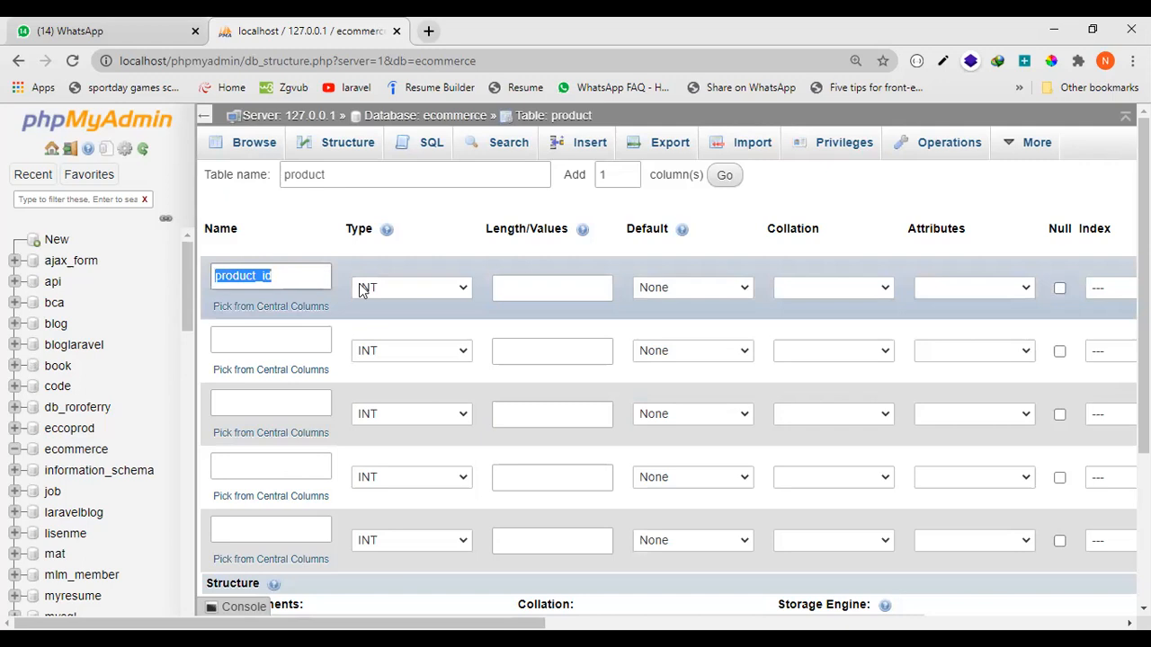
Choose INT as the type of the product_id column and enter 11 as its length.
click(385, 287)
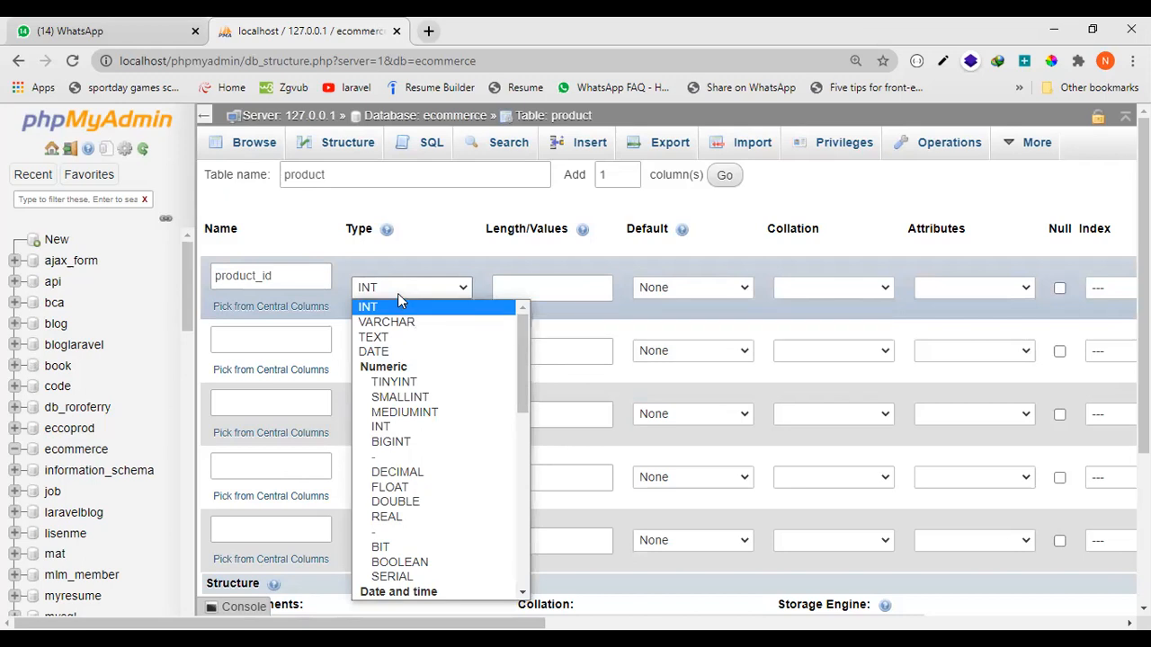
click(401, 307)
click(499, 288)
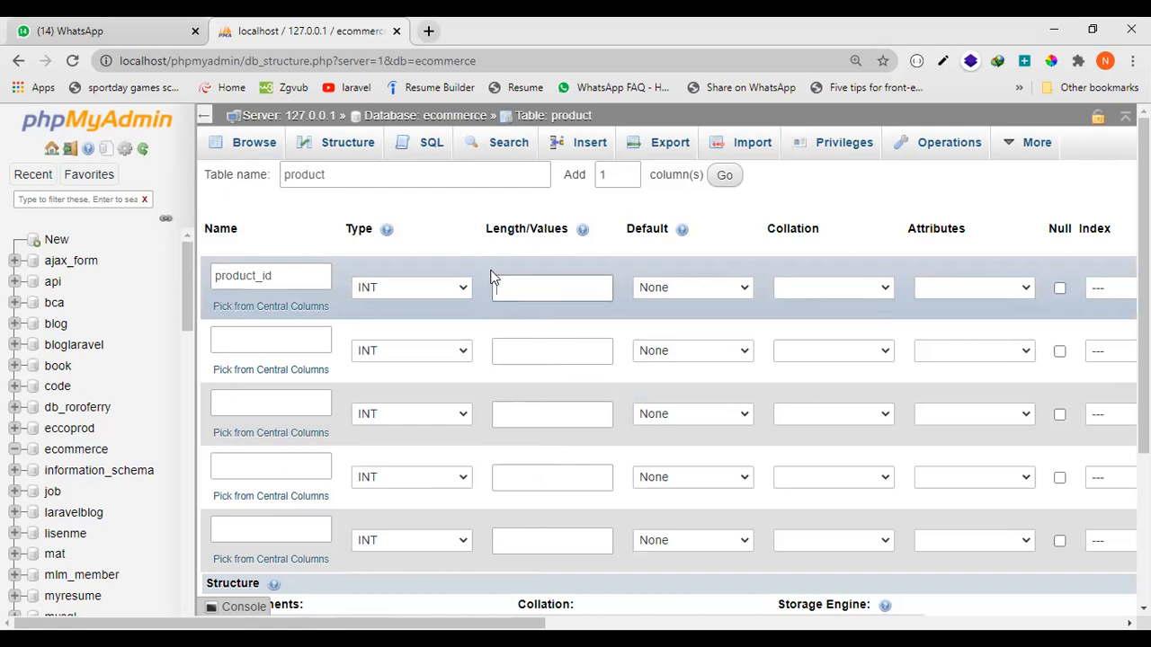
text(11)
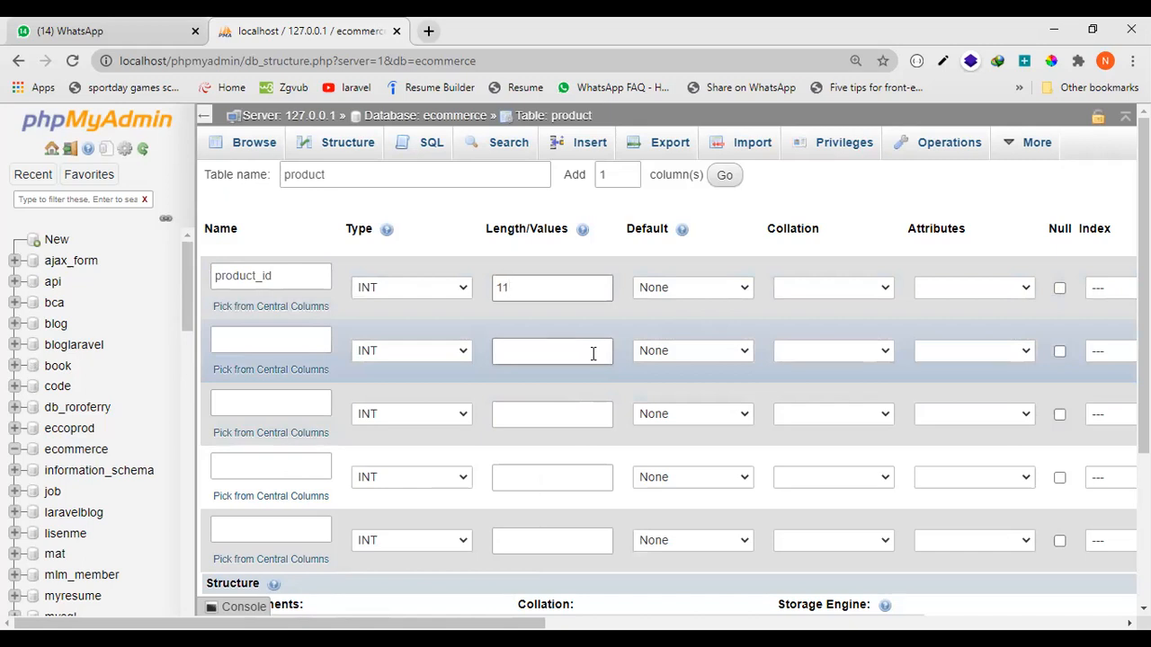
Try 8, 11 and 20 as the length of the product_id column and settle on 10.
key(BackSpace)
key(BackSpace)
text(8)
key(BackSpace)
text(11)
text(20)
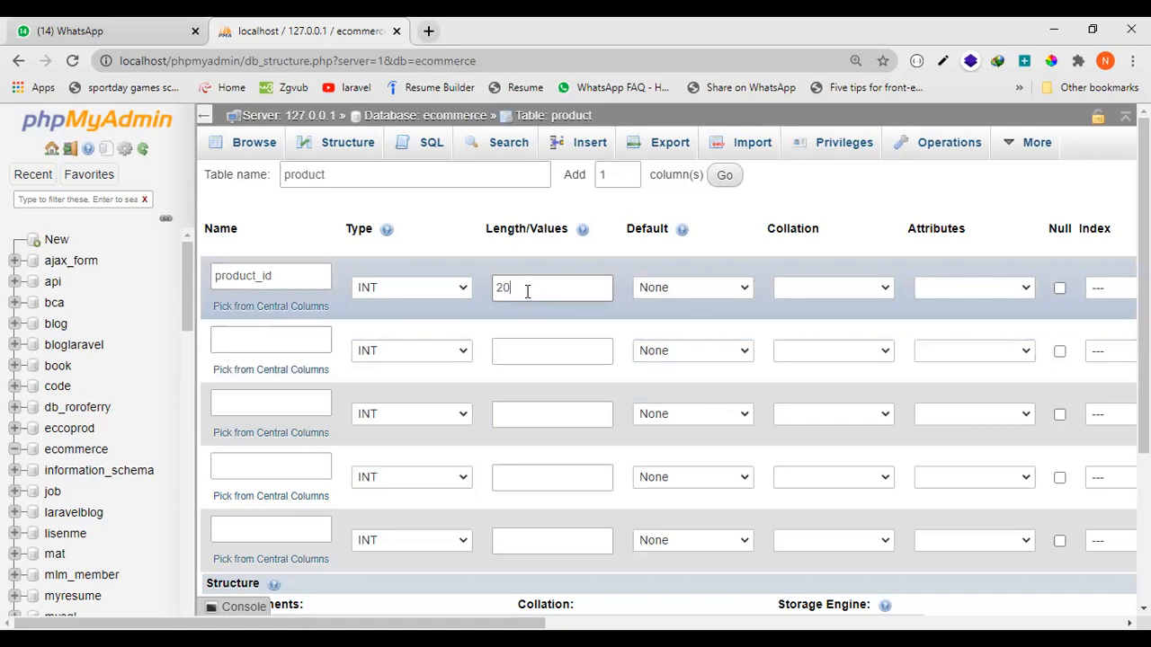
key(BackSpace)
key(BackSpace)
text(10)
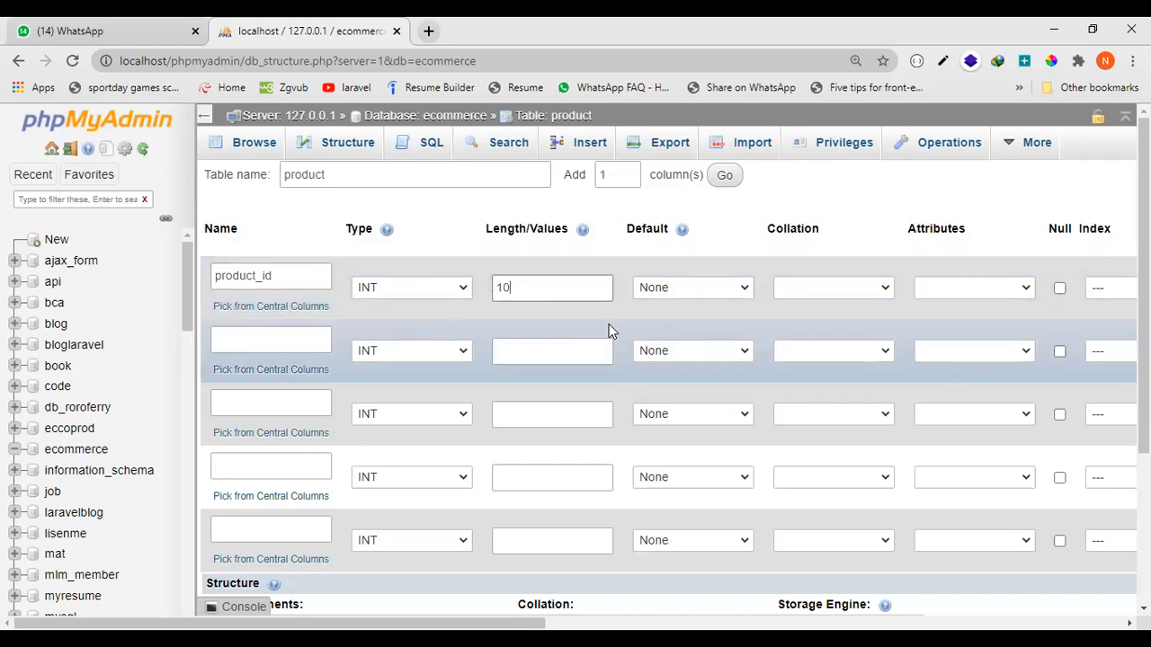
Enable auto-increment on the product_id column with a PRIMARY index.
key(ctrl+minus)
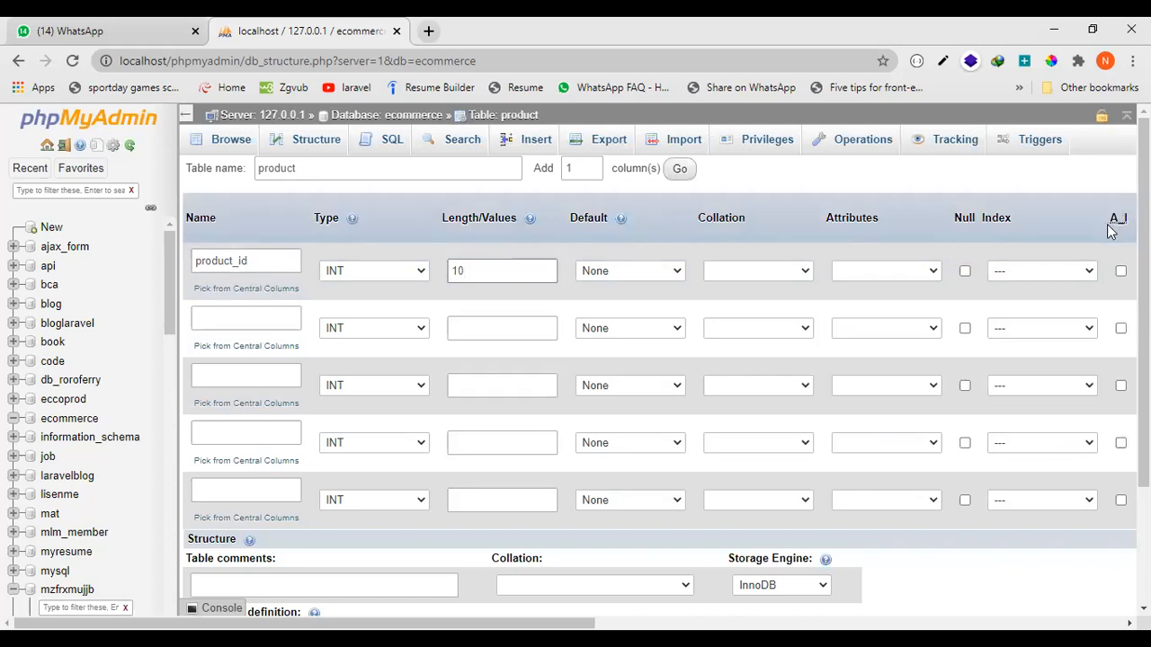
click(1121, 270)
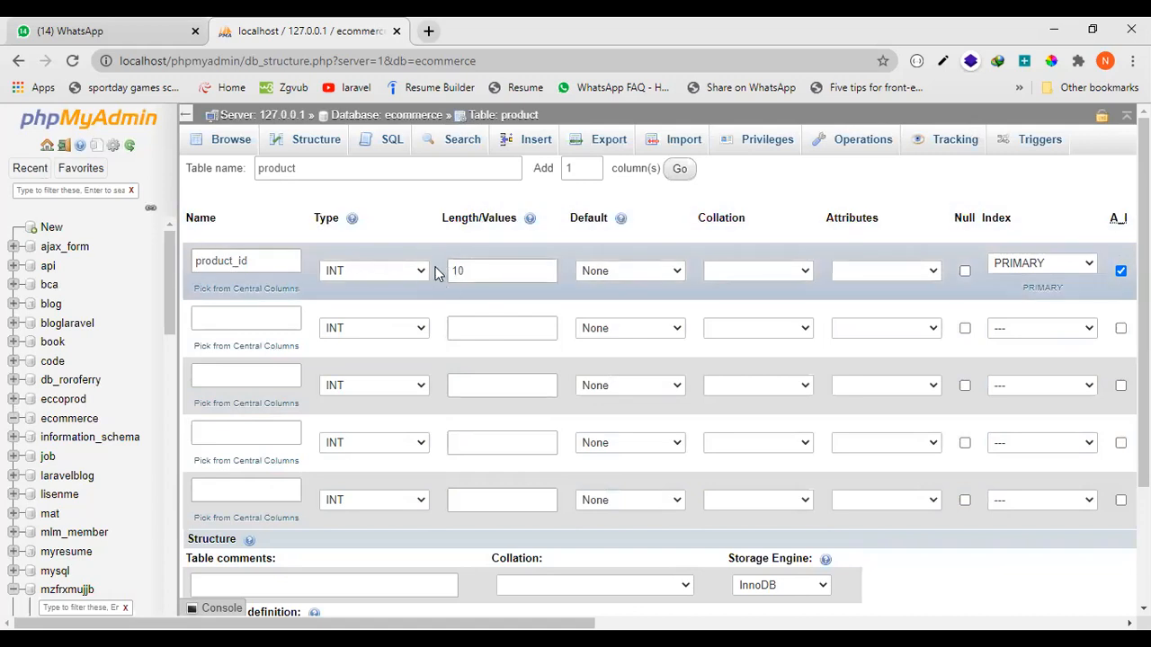
click(268, 261)
double_click(268, 261)
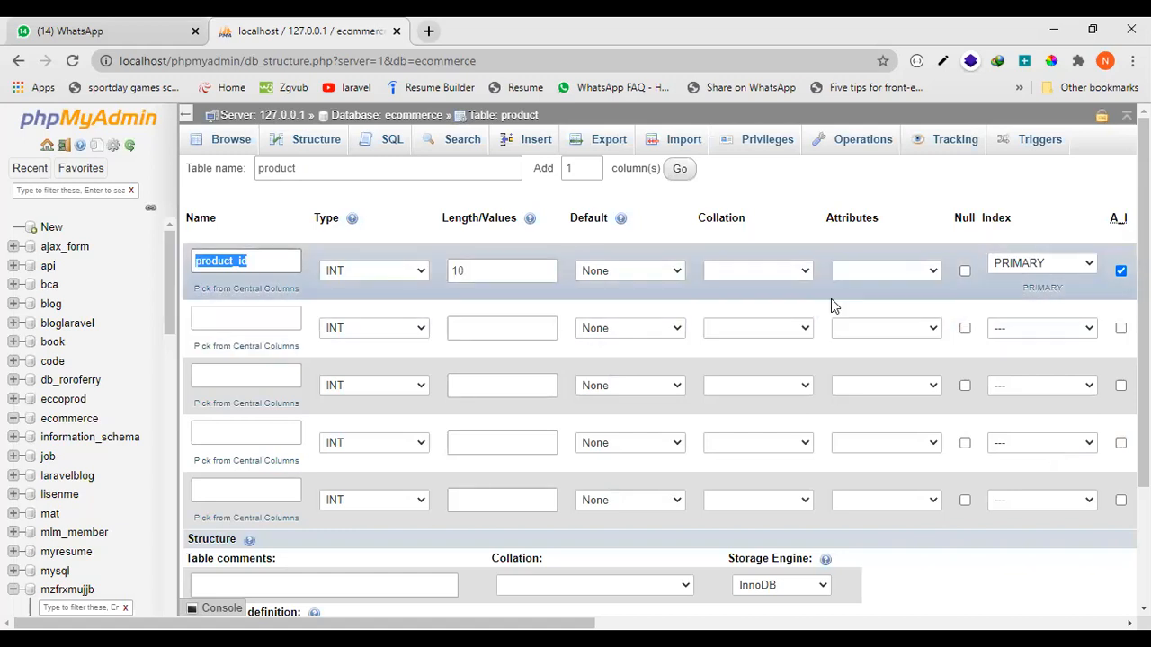
Define the second column as product_name with type VARCHAR and length 100.
click(262, 320)
text(produc)
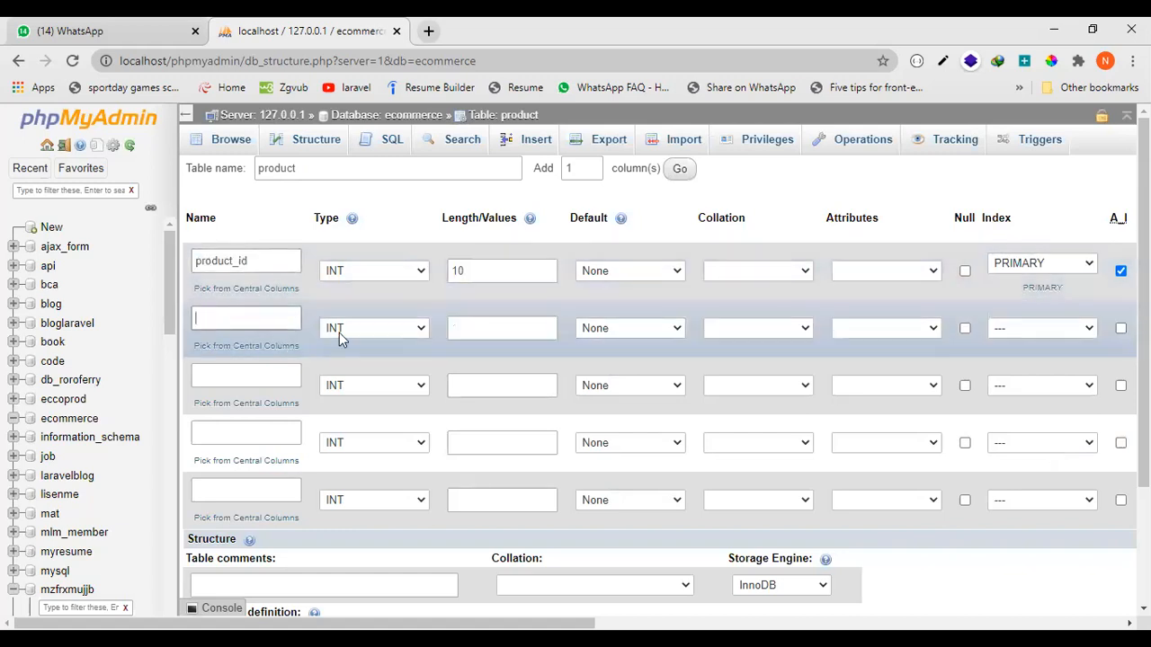
text(t_name)
click(339, 329)
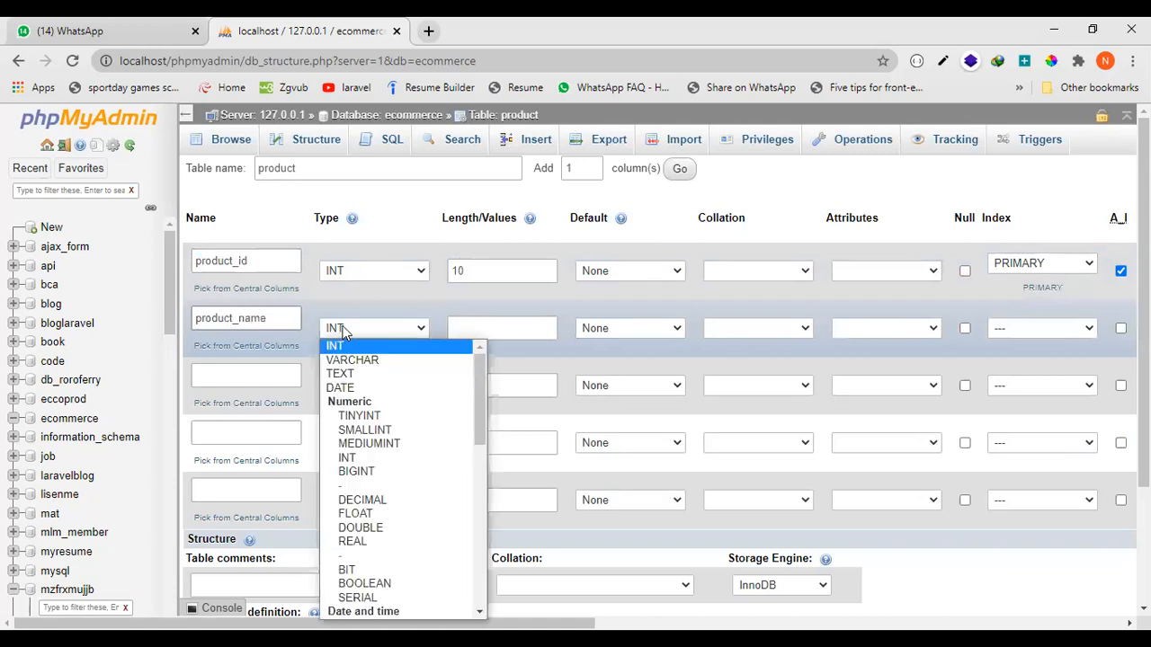
click(385, 362)
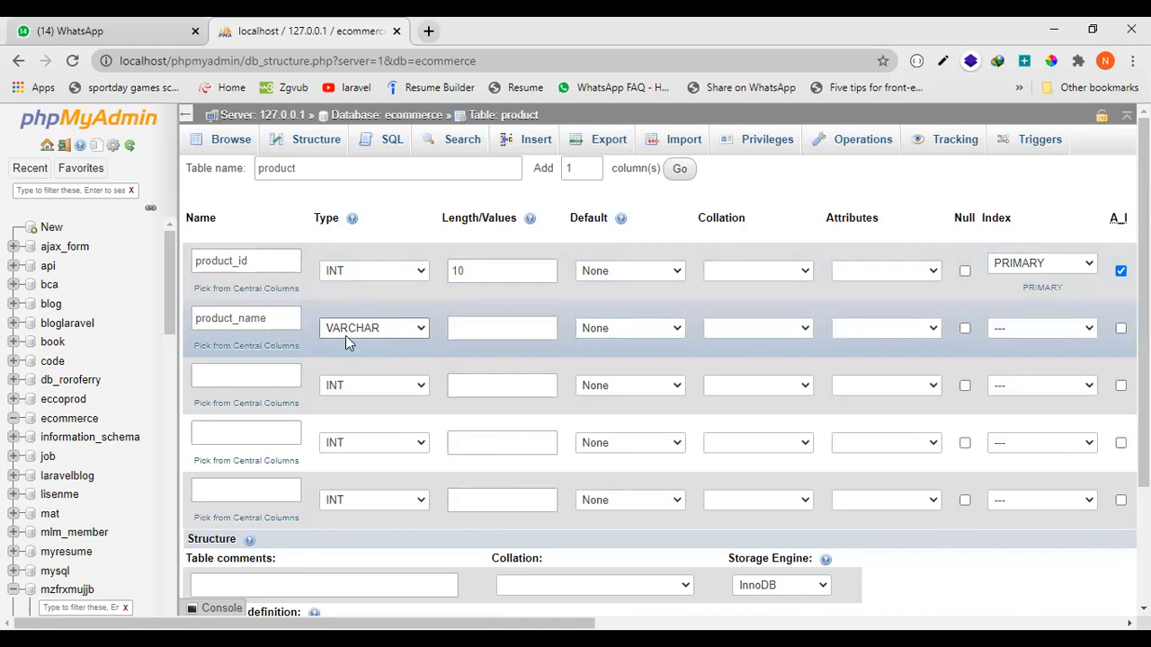
click(490, 328)
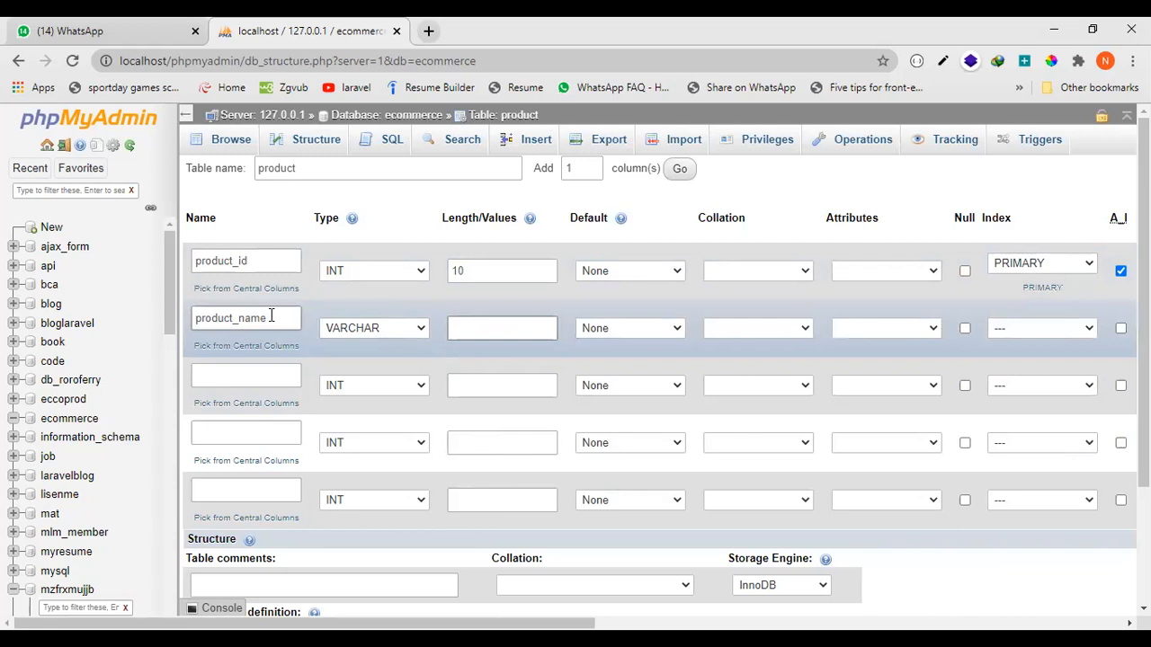
drag(270, 318, 191, 324)
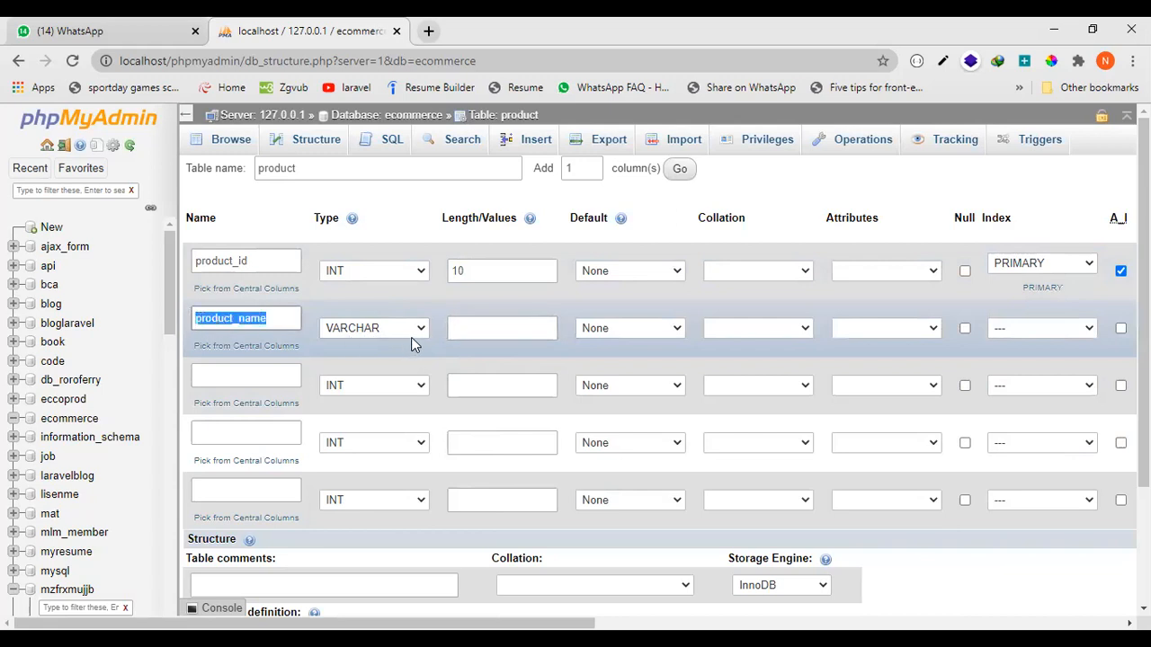
click(473, 327)
text(100)
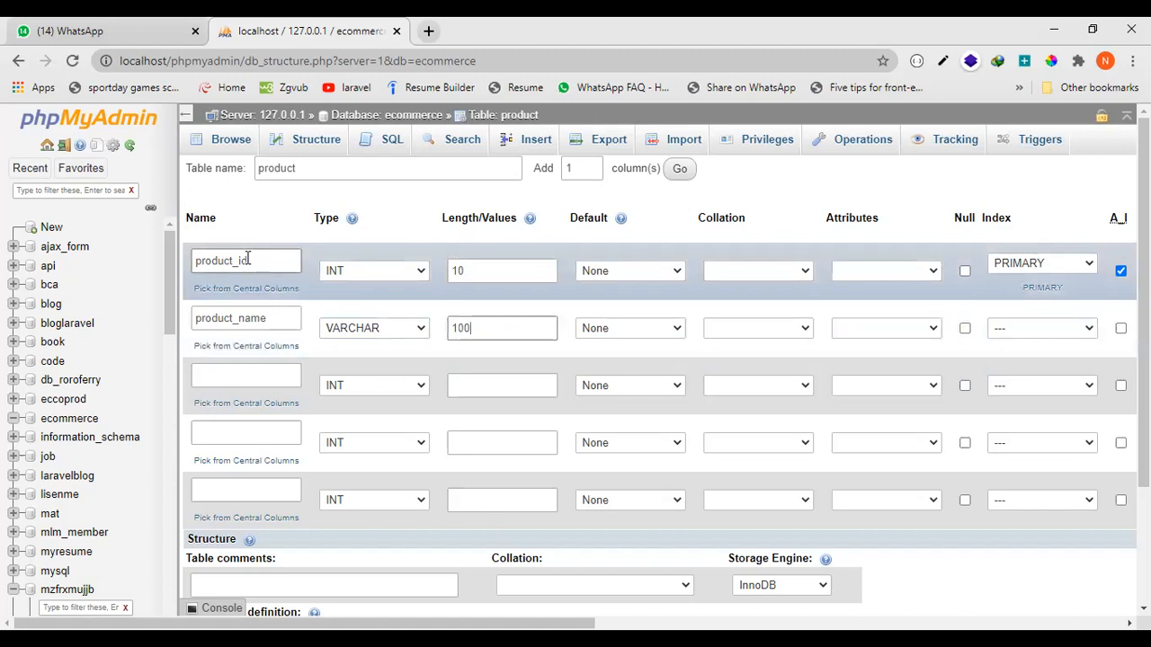
Name the third column product_description, try VARCHAR as its type, and settle on TEXT without a length.
click(269, 372)
text(prod)
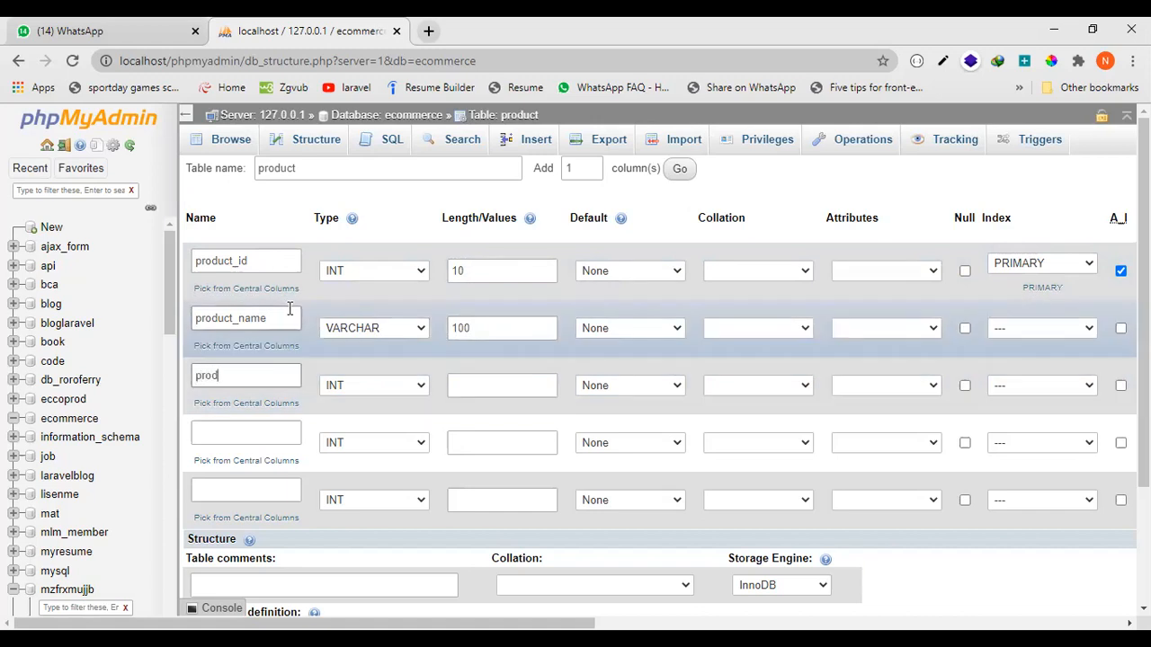
text(uct_destription)
click(363, 385)
key(v)
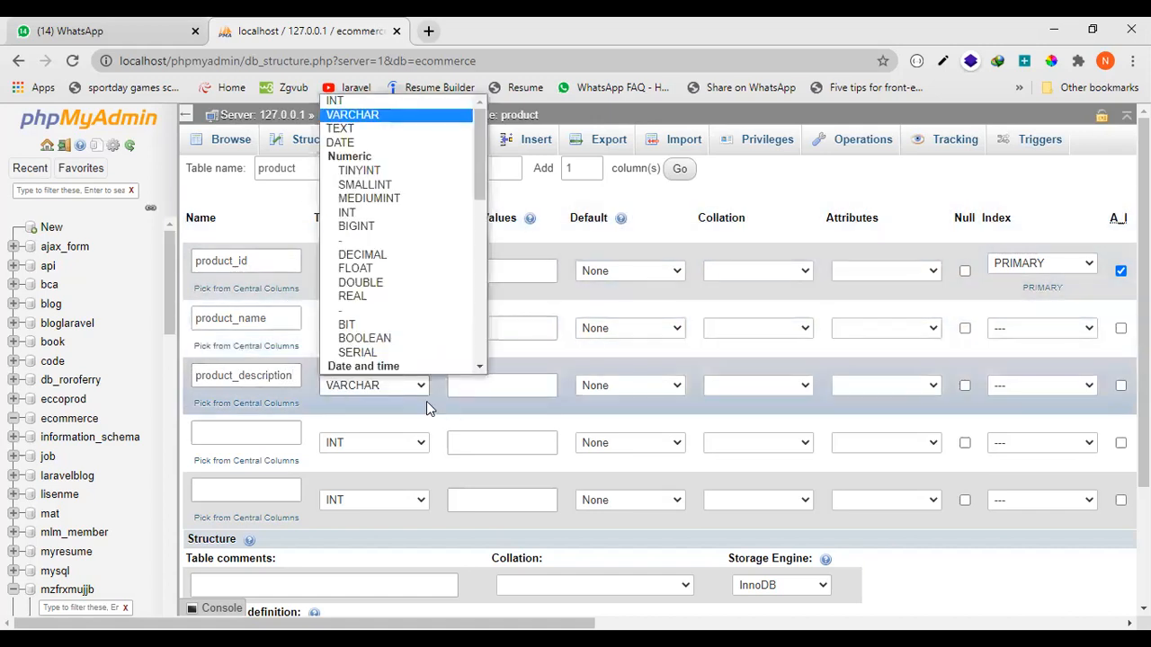
click(442, 415)
click(479, 393)
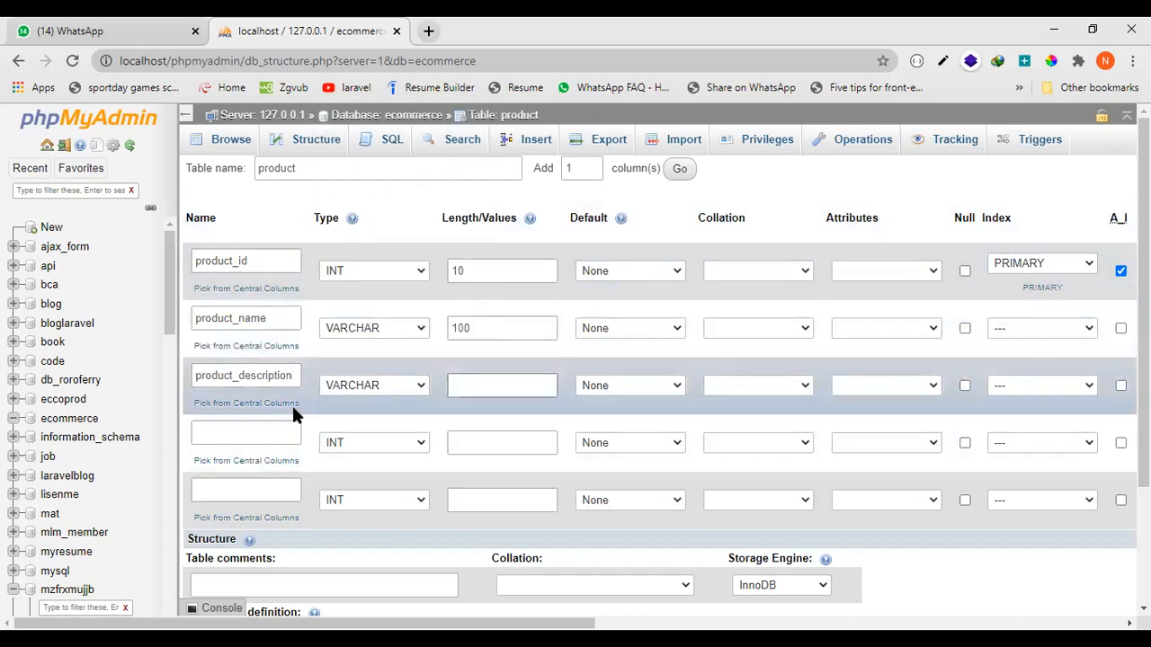
click(420, 385)
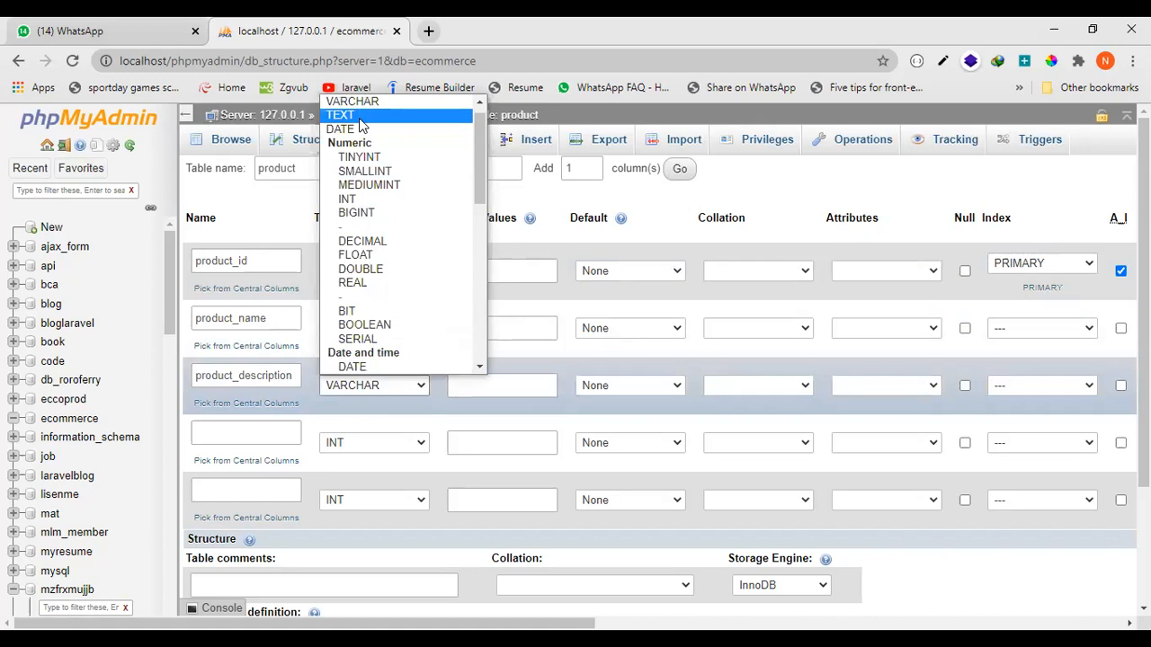
click(360, 117)
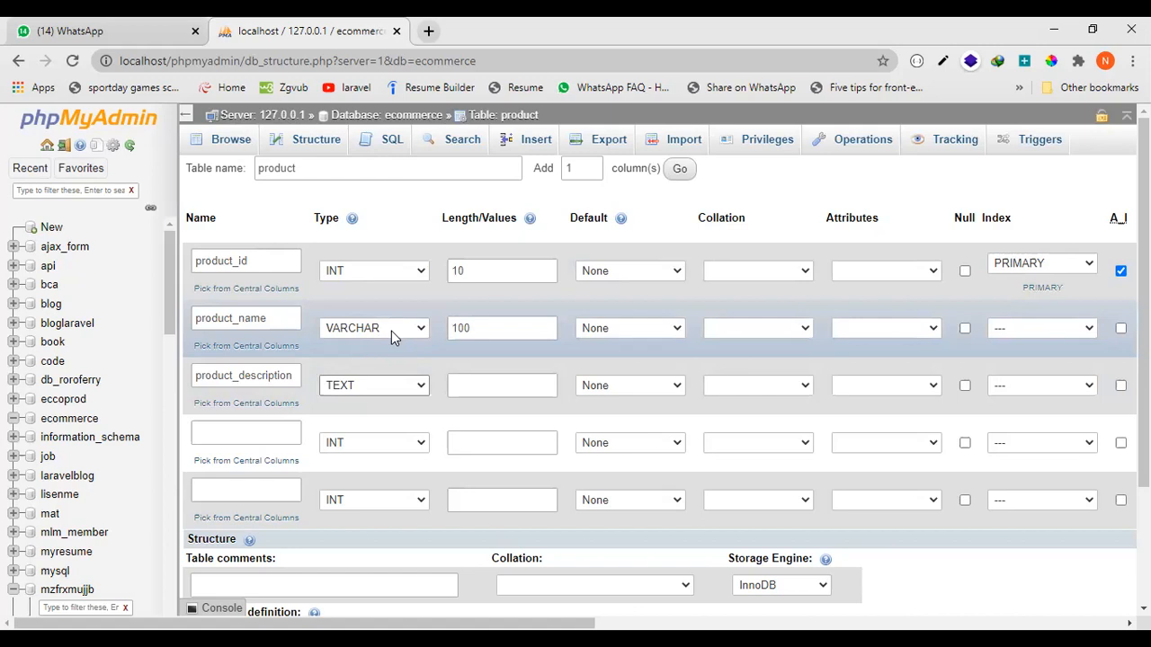
Define the fourth column as product_price with type INT and length 11.
click(283, 432)
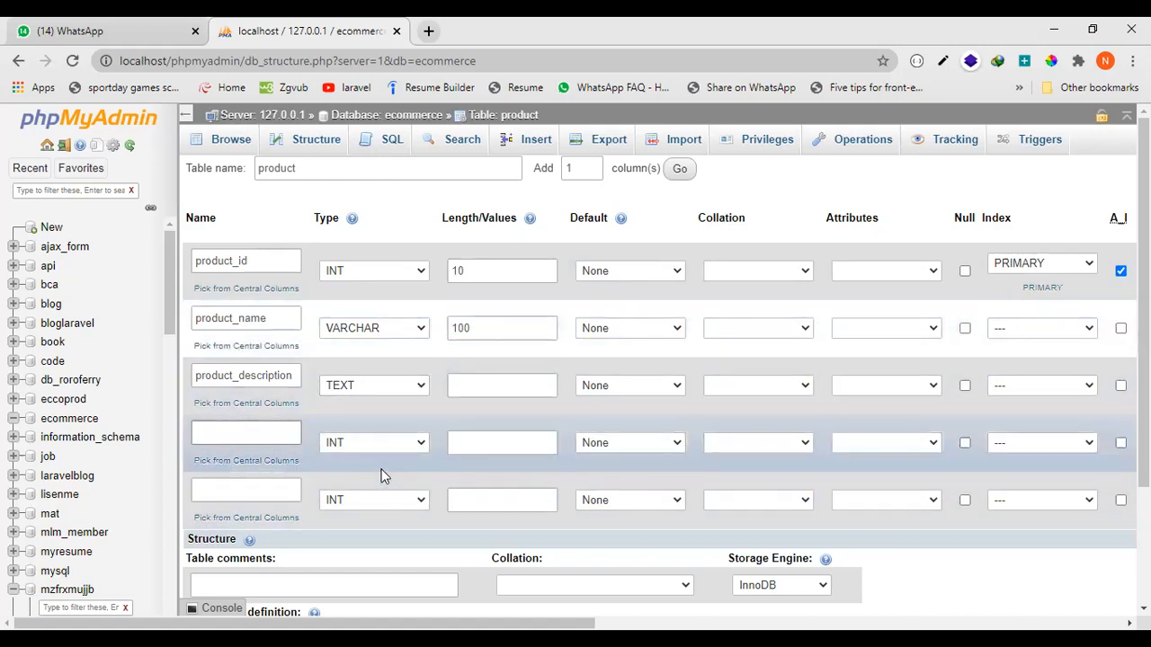
text(product_price)
click(376, 443)
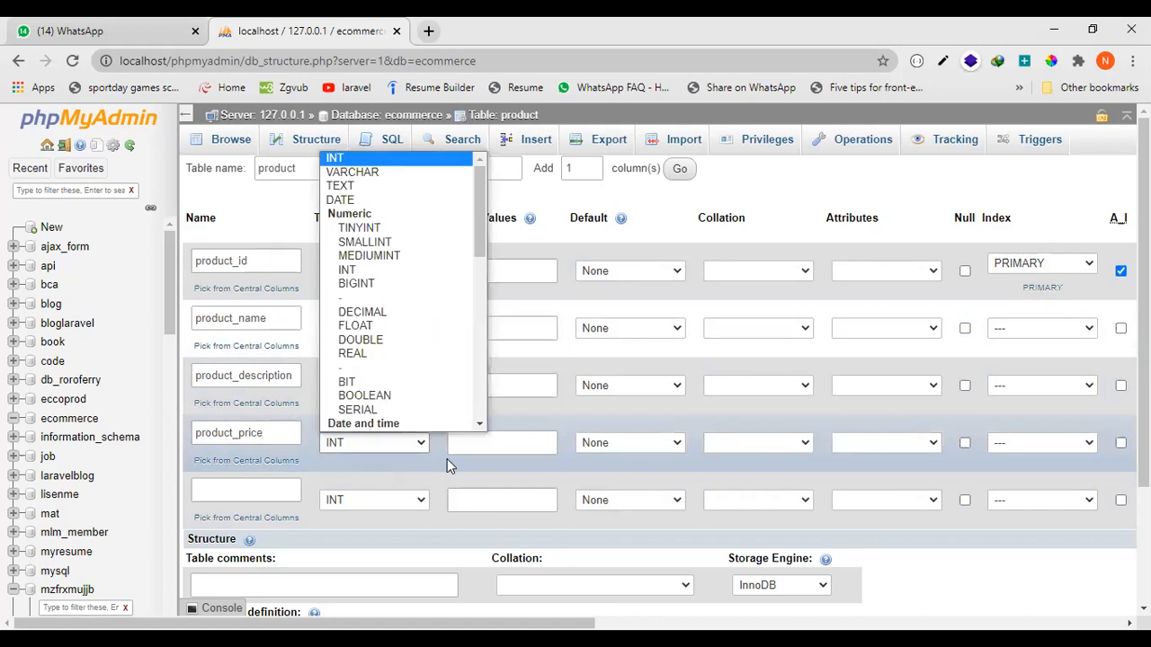
click(419, 444)
click(470, 448)
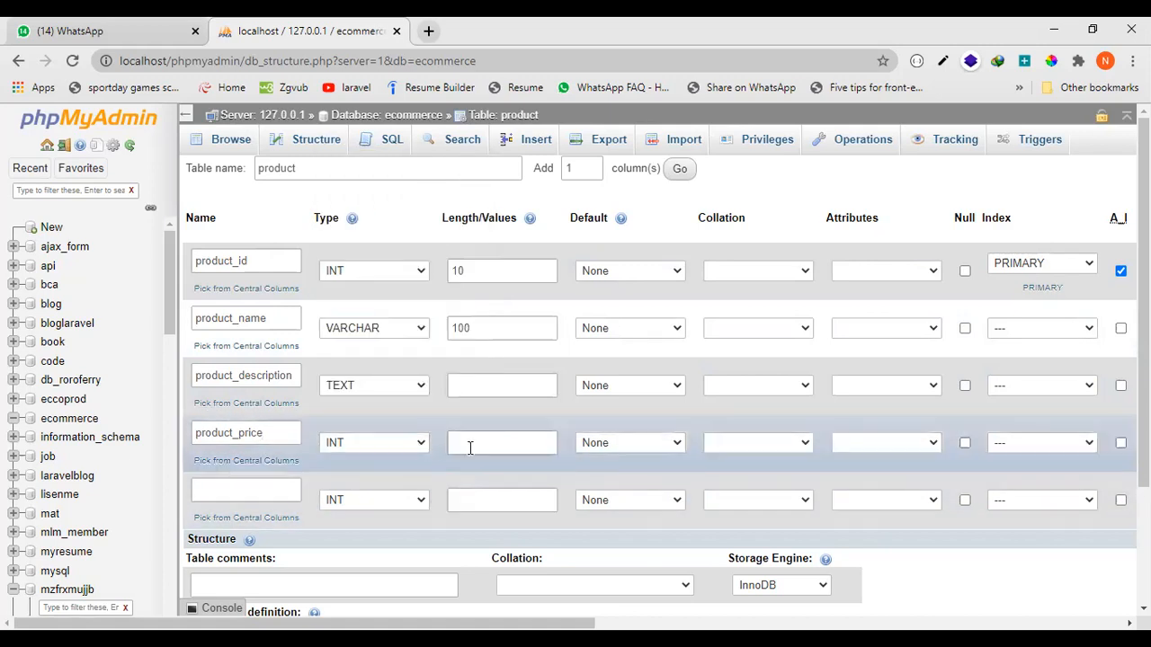
text(100)
key(BackSpace)
key(BackSpace)
text(1)
click(398, 449)
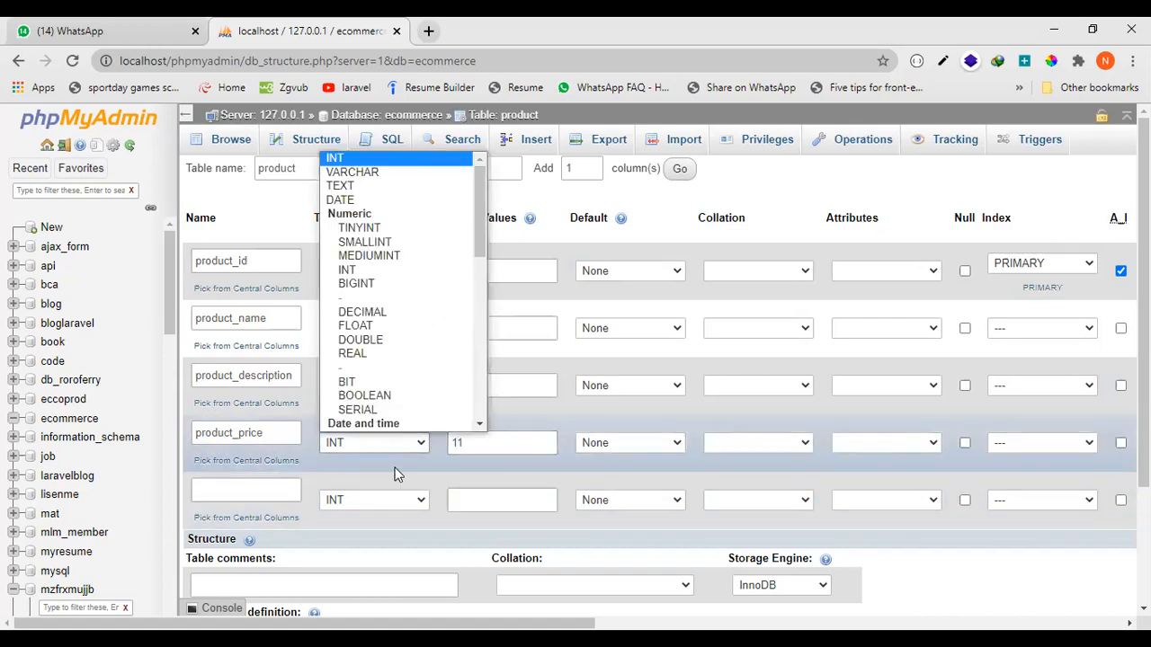
click(400, 474)
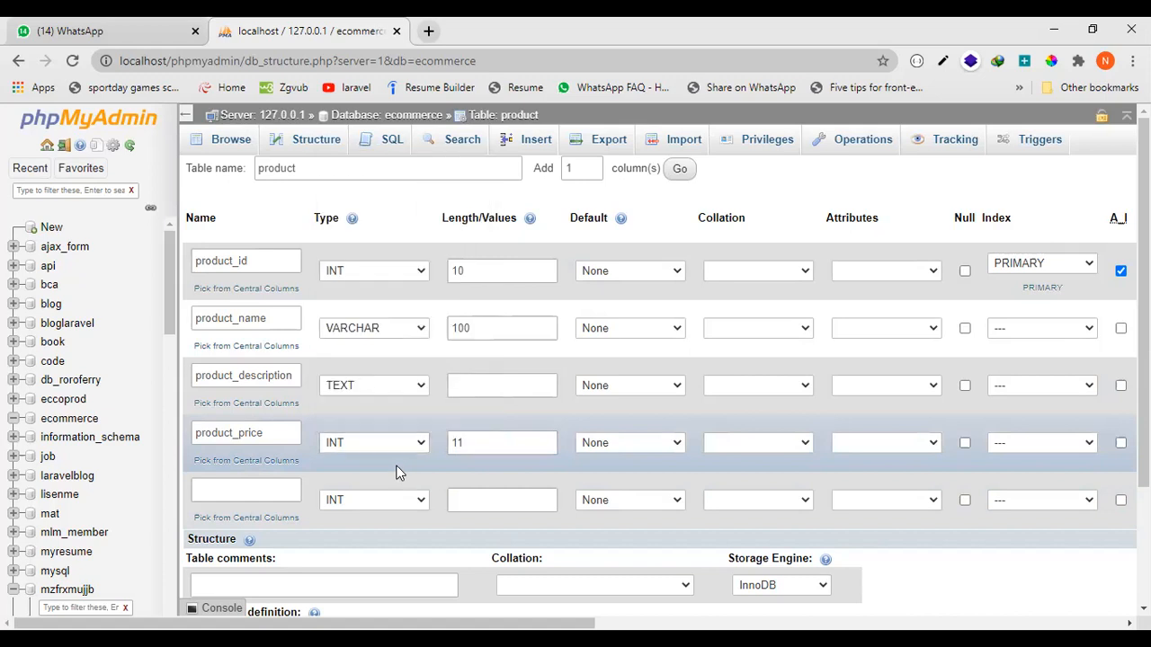
Define the fifth column as product_sell_price, keeping the INT type and entering a length of 11.
click(276, 496)
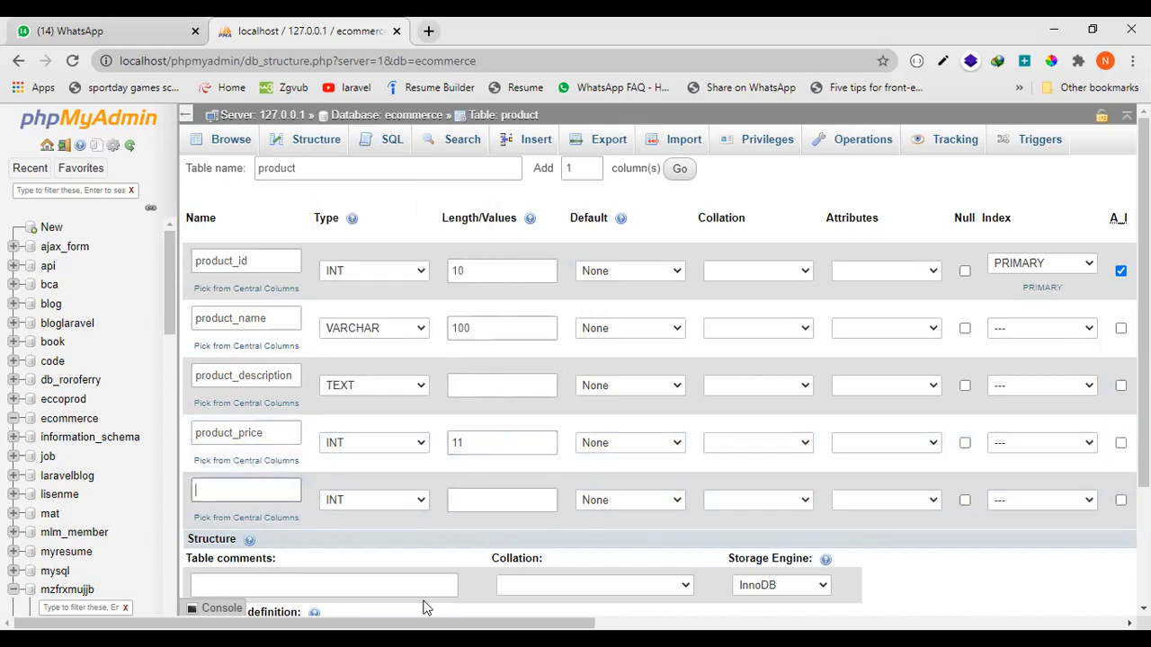
text(product_sell_price)
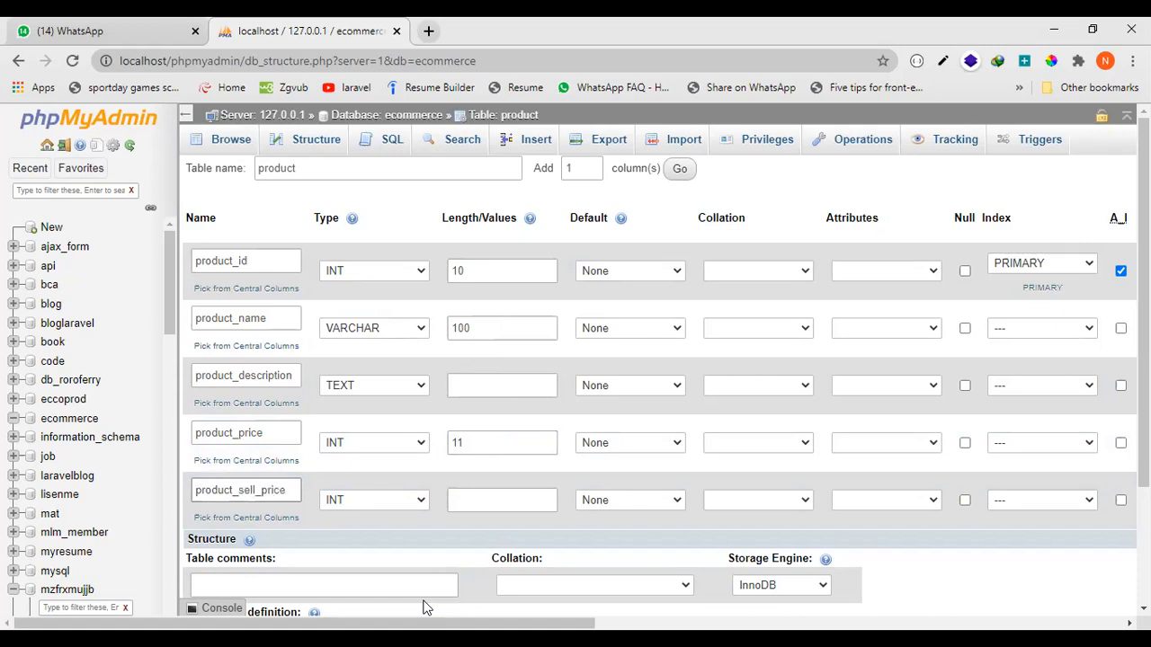
click(461, 504)
text(11)
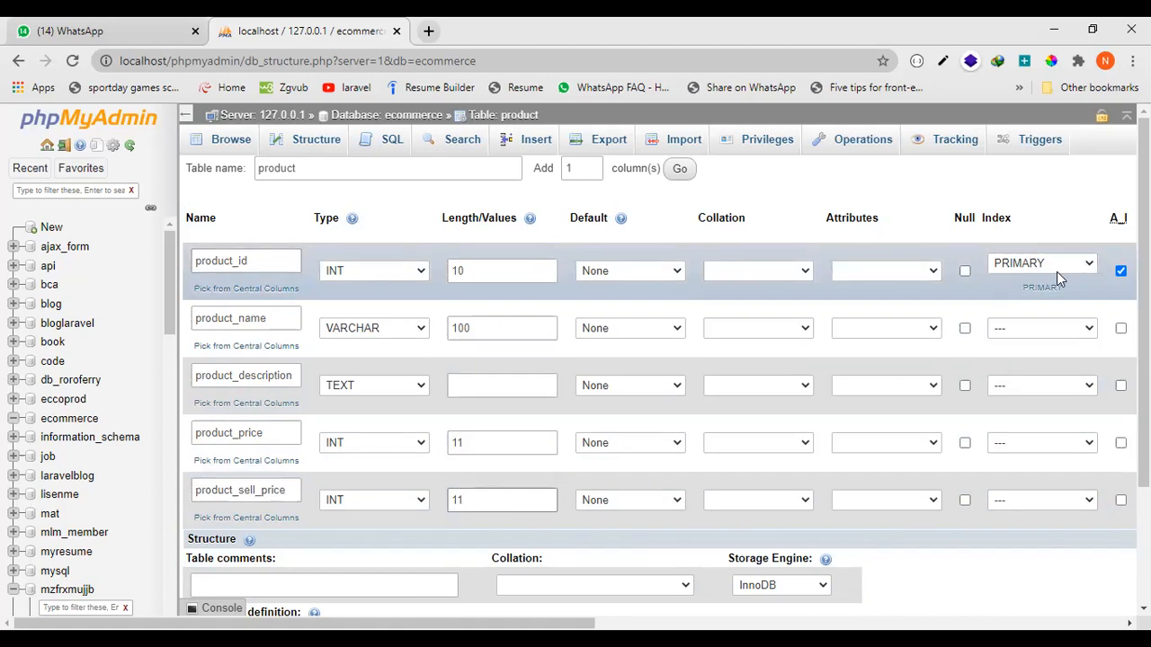
drag(231, 261, 226, 261)
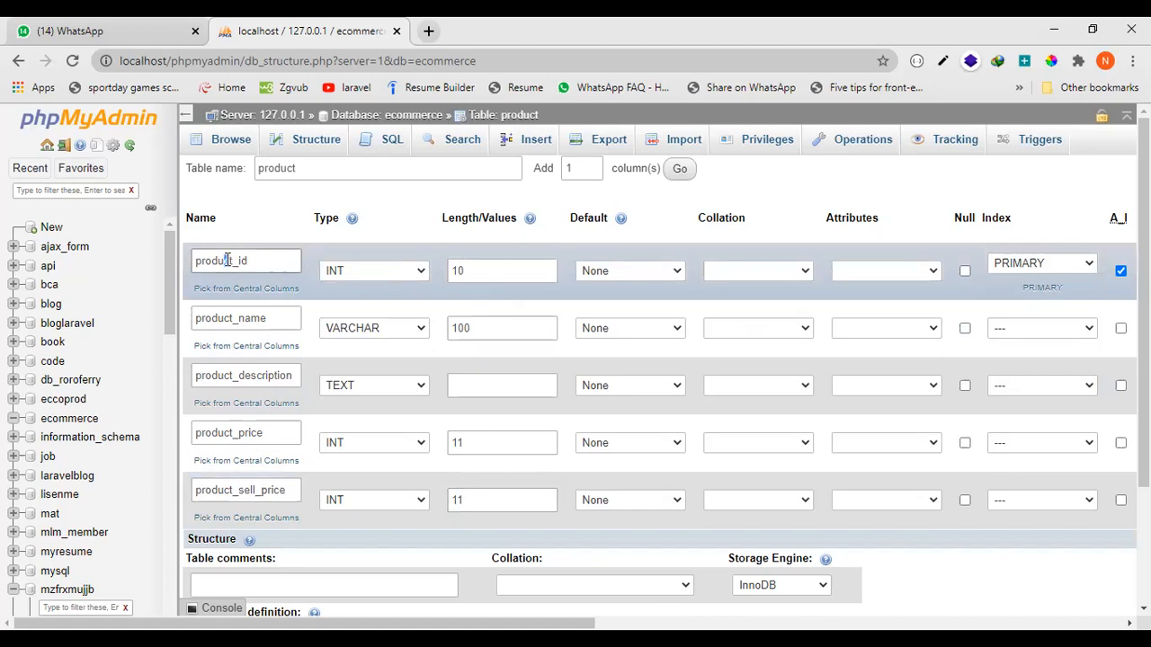
double_click(272, 260)
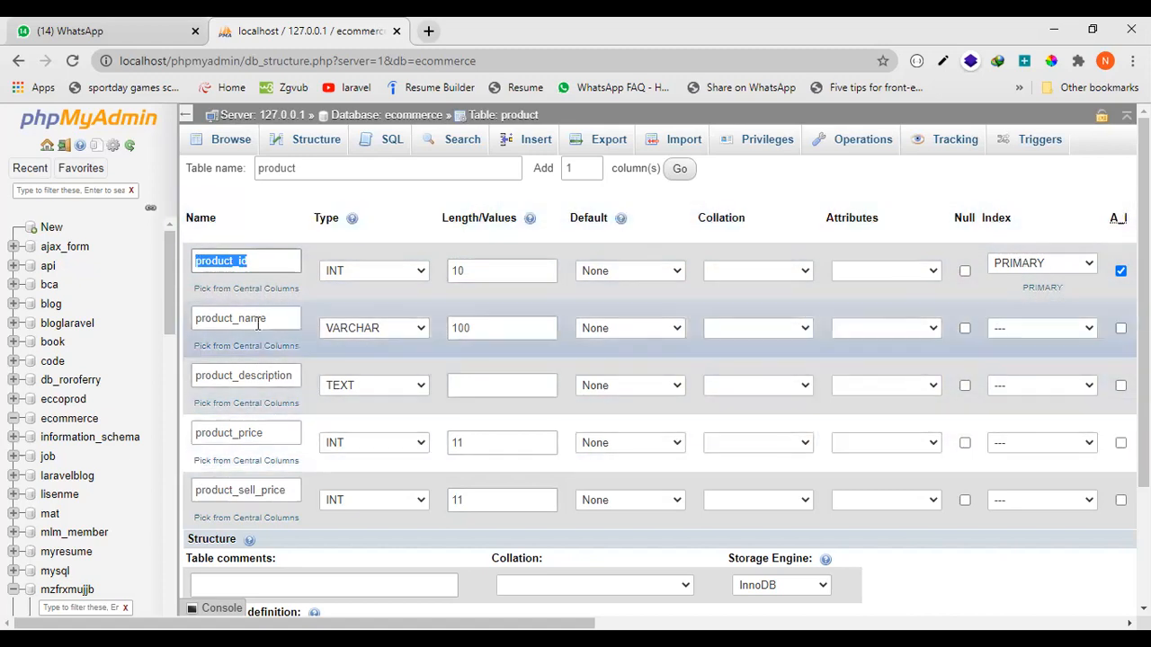
Save the new product table, view its data, and return to its structure.
scroll(896, 476, down, 3)
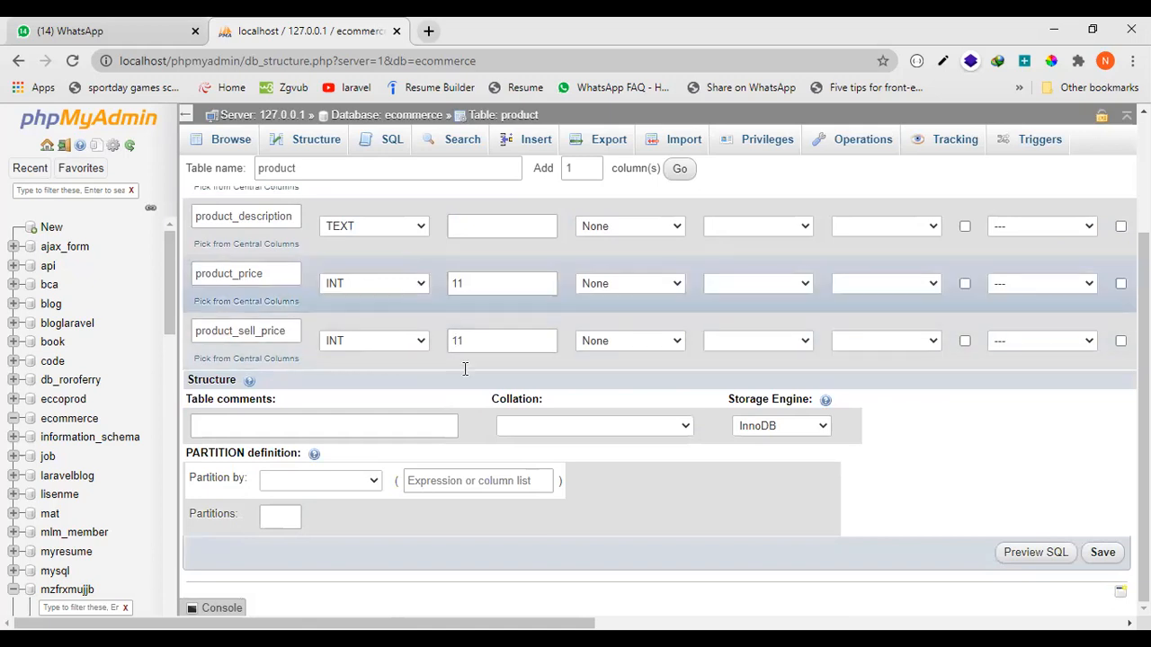
click(1102, 554)
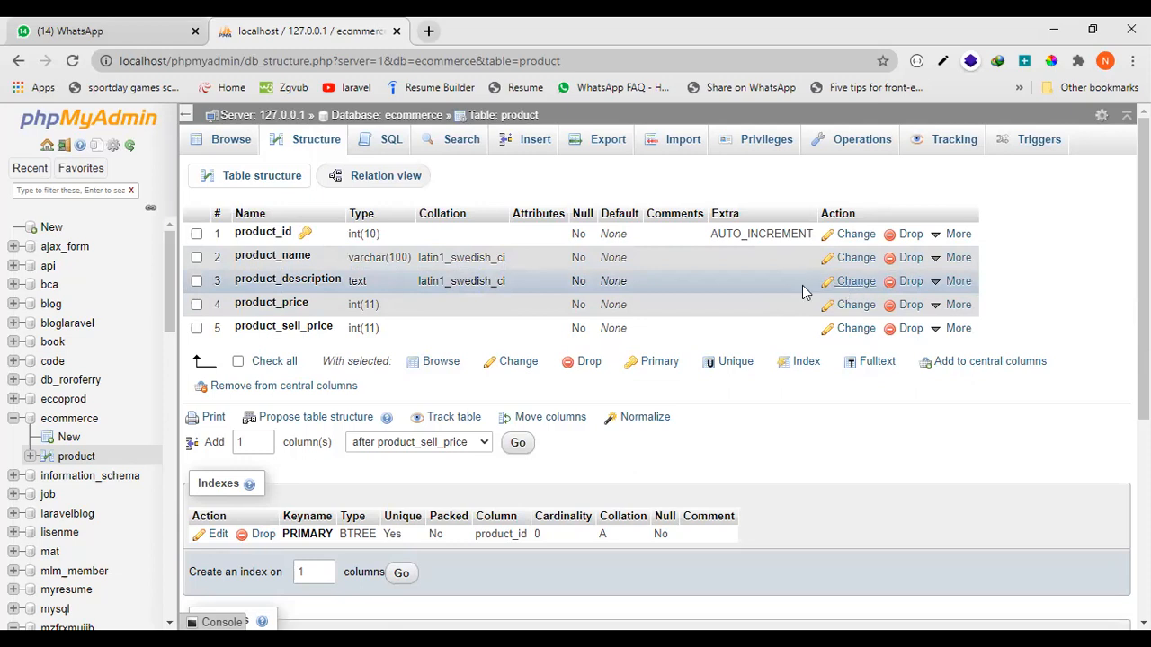
click(226, 139)
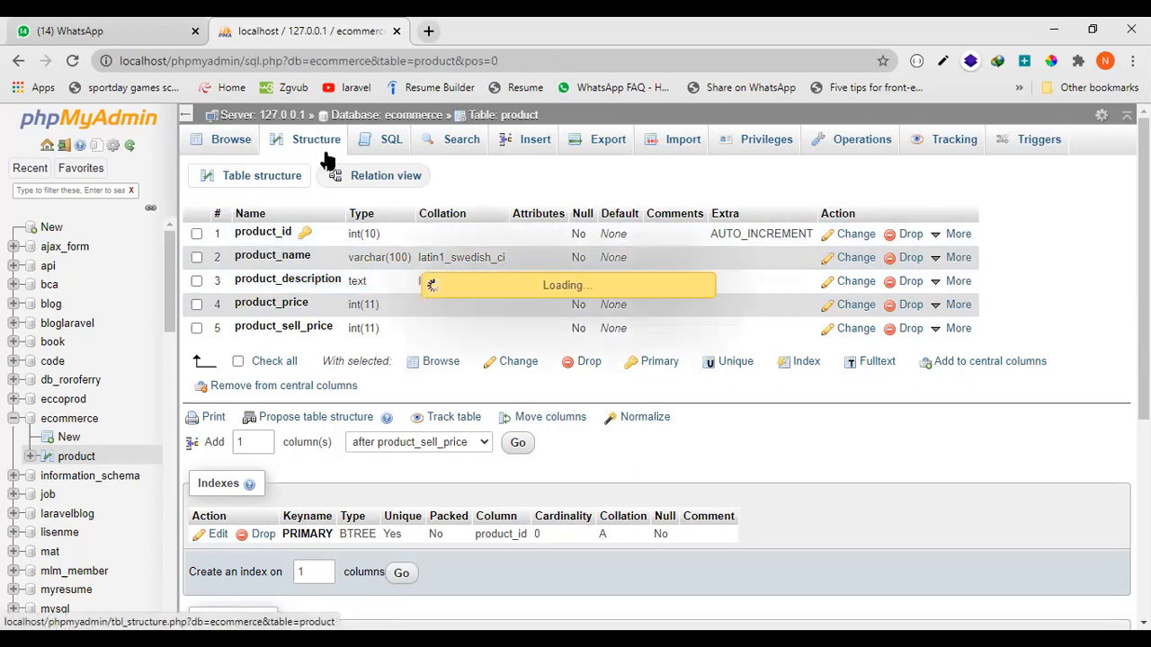
click(326, 147)
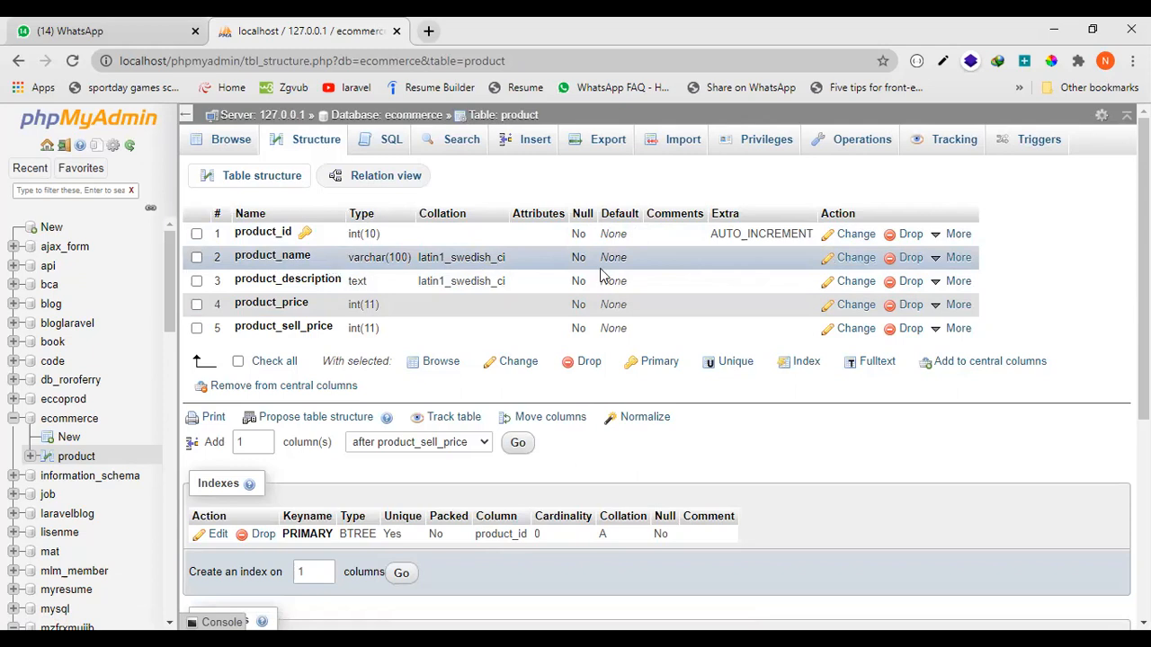
Rename the product_name column to product, change its type to TEXT without a length, and save it.
click(851, 259)
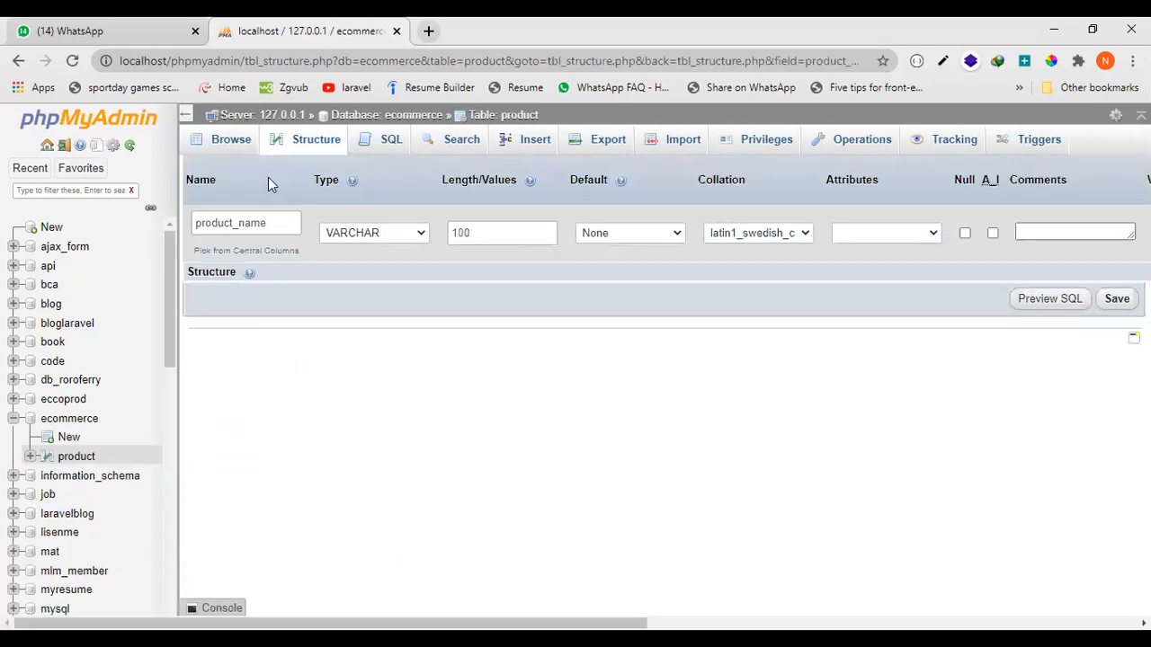
drag(268, 221, 240, 223)
key(BackSpace)
key(BackSpace)
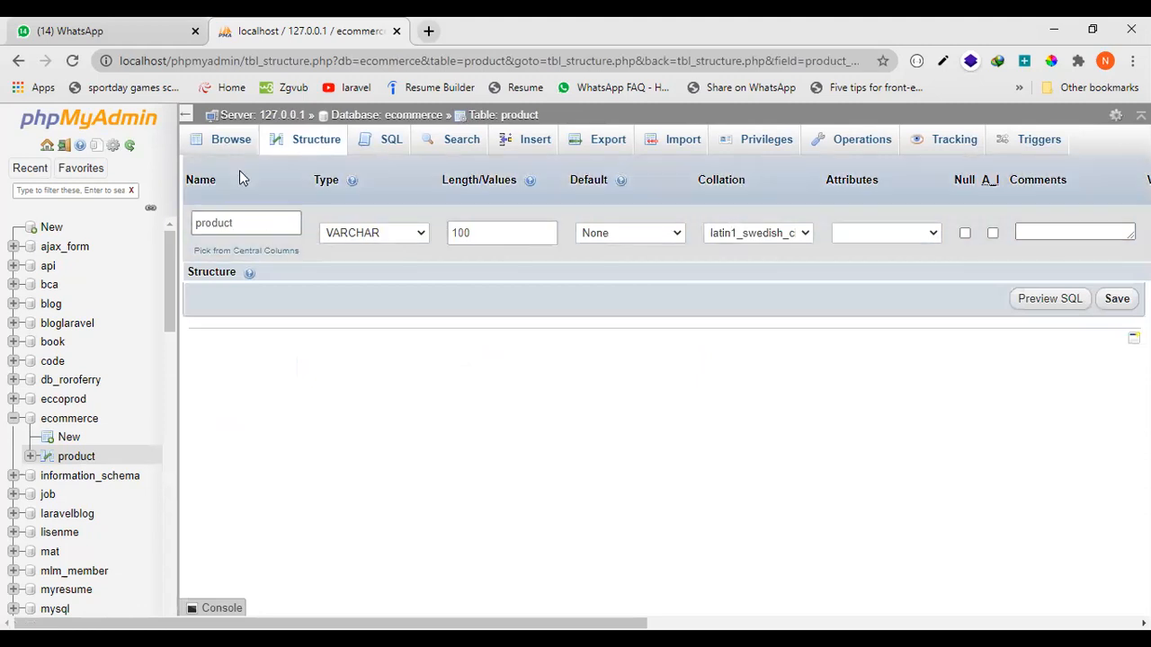
click(352, 241)
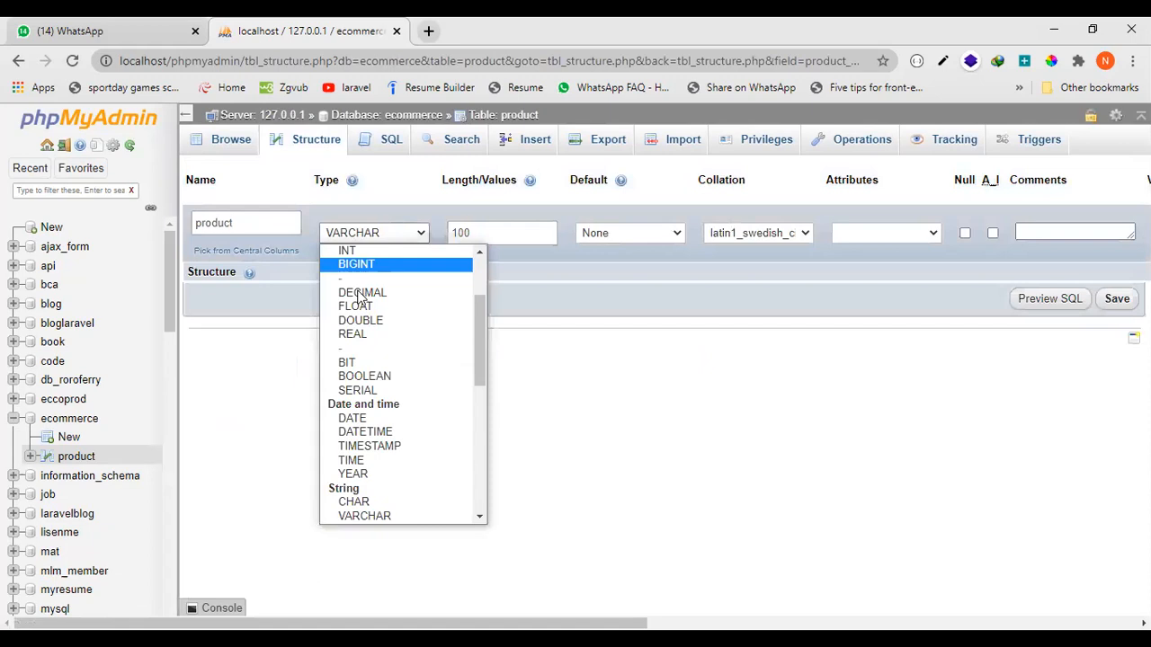
scroll(384, 519, down, 3)
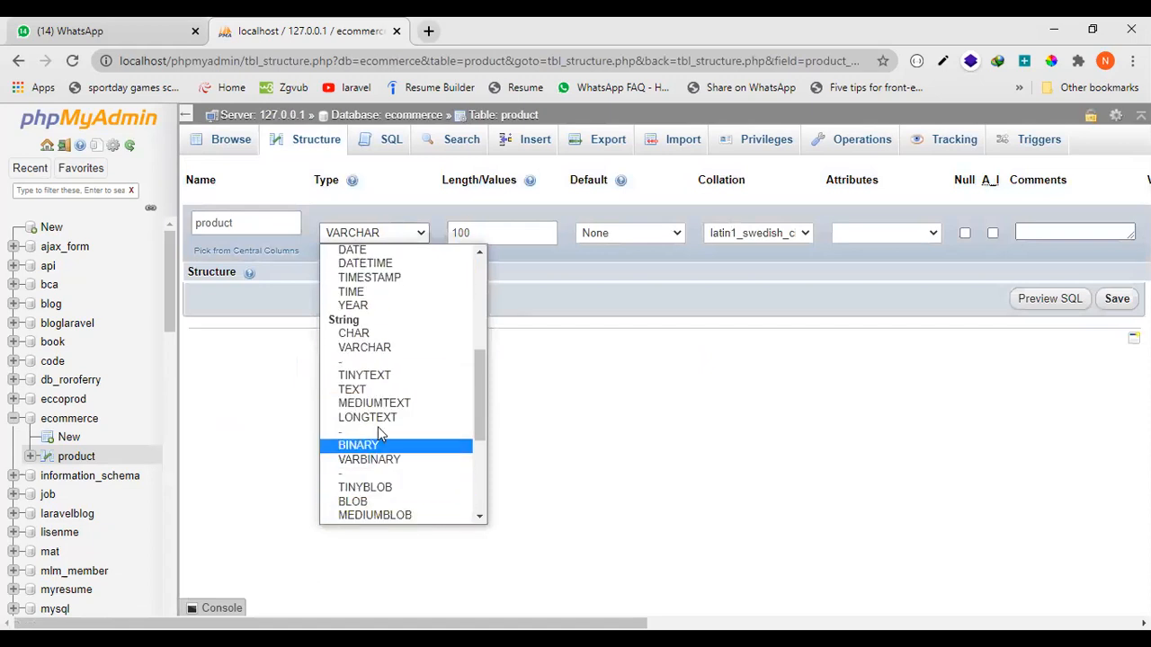
click(378, 391)
click(492, 226)
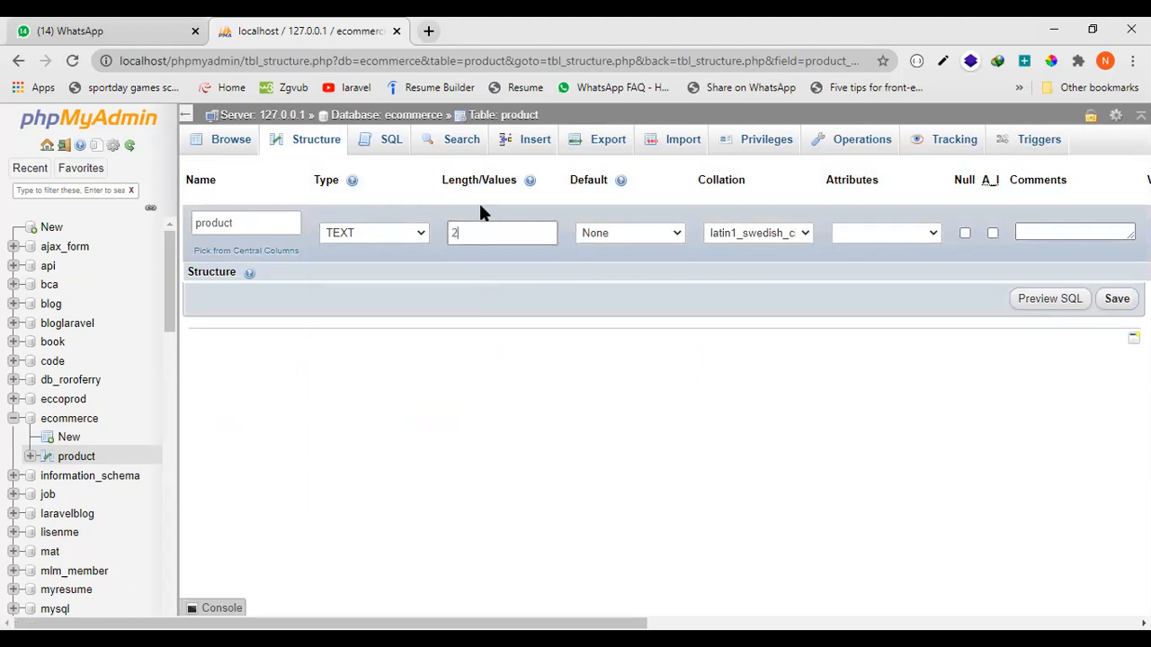
click(1113, 302)
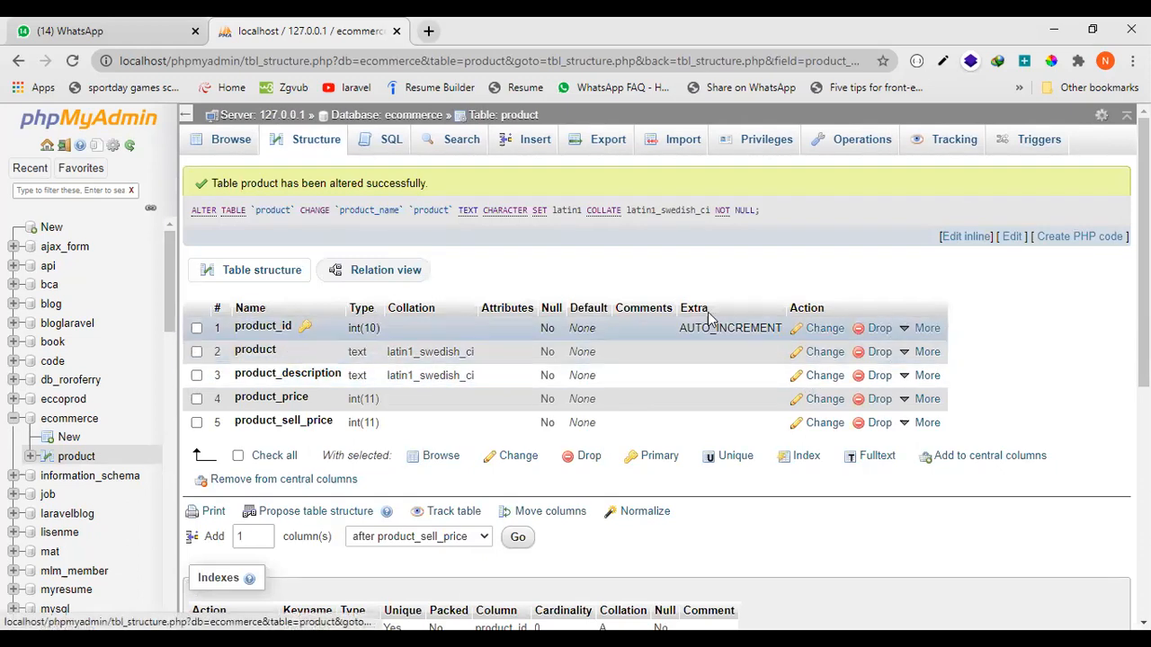
mouse_move(926, 422)
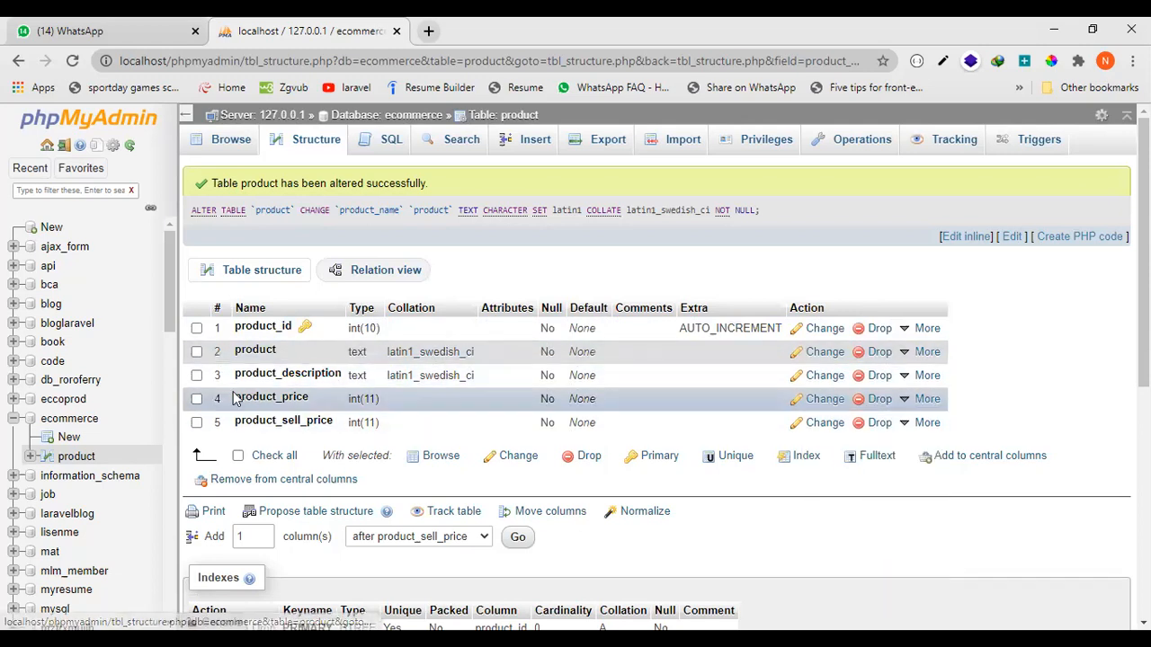
click(196, 352)
click(196, 375)
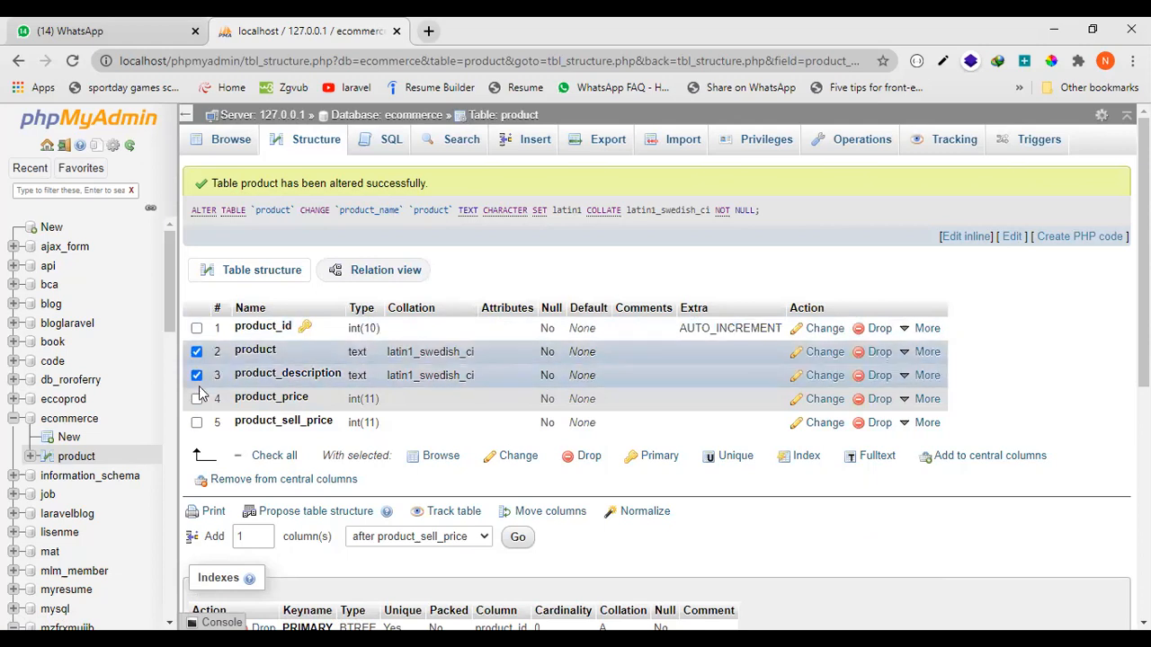
click(196, 398)
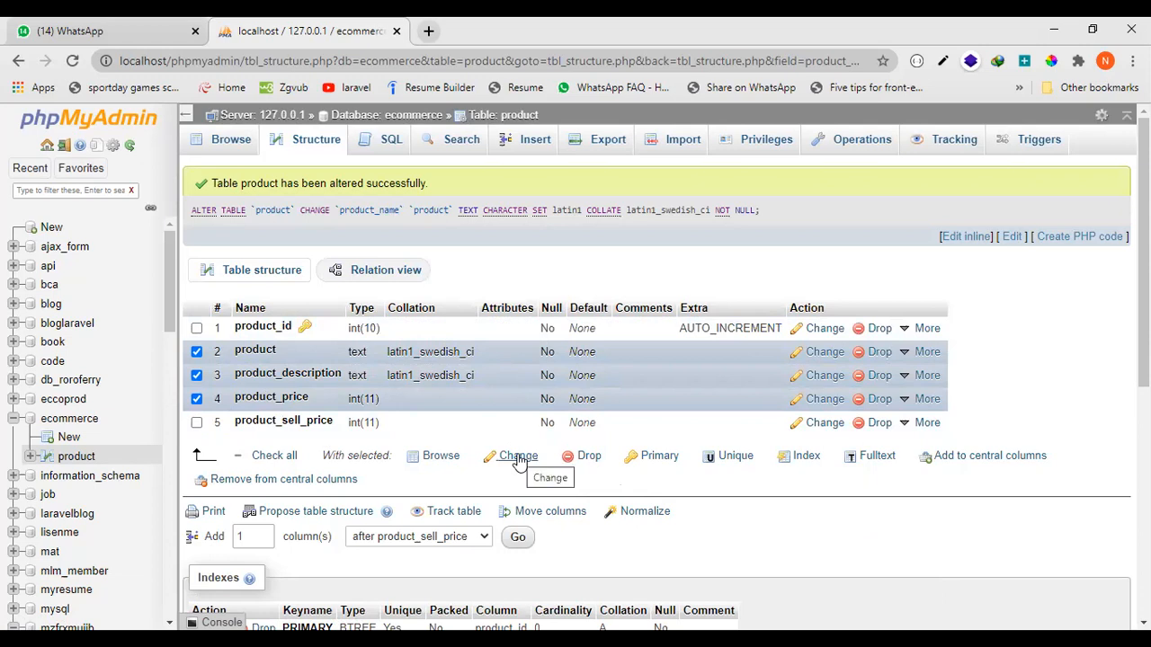
click(196, 400)
click(197, 375)
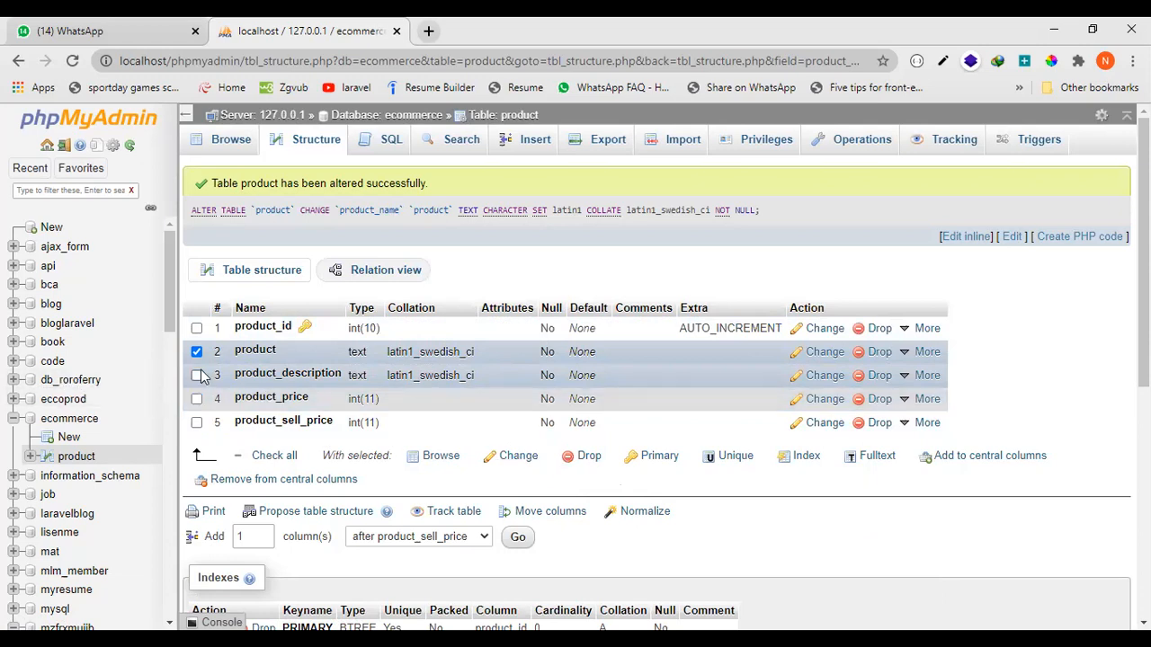
Rename the product column to product_name, set its type to VARCHAR with length 100, and save it.
click(824, 353)
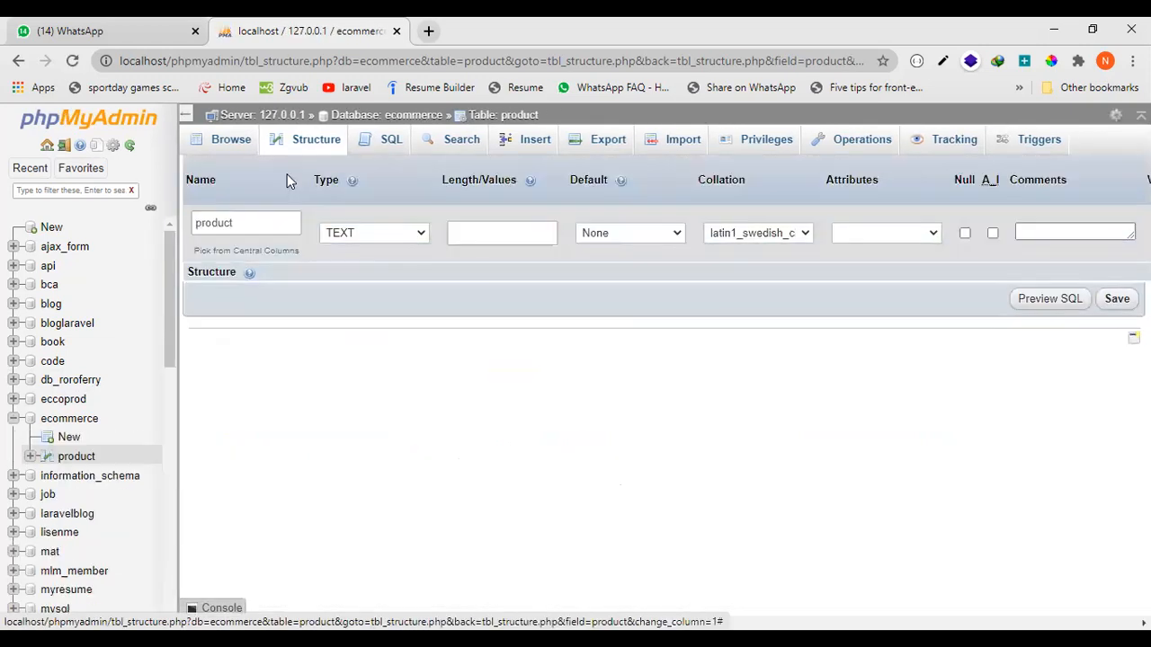
text(_name)
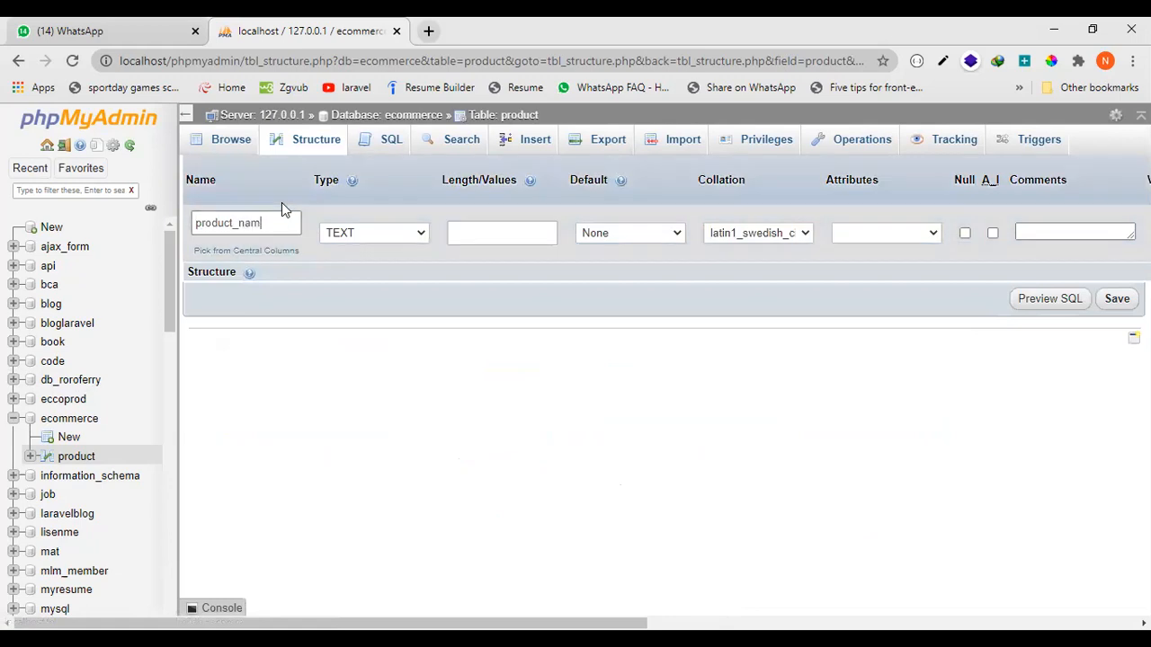
click(360, 232)
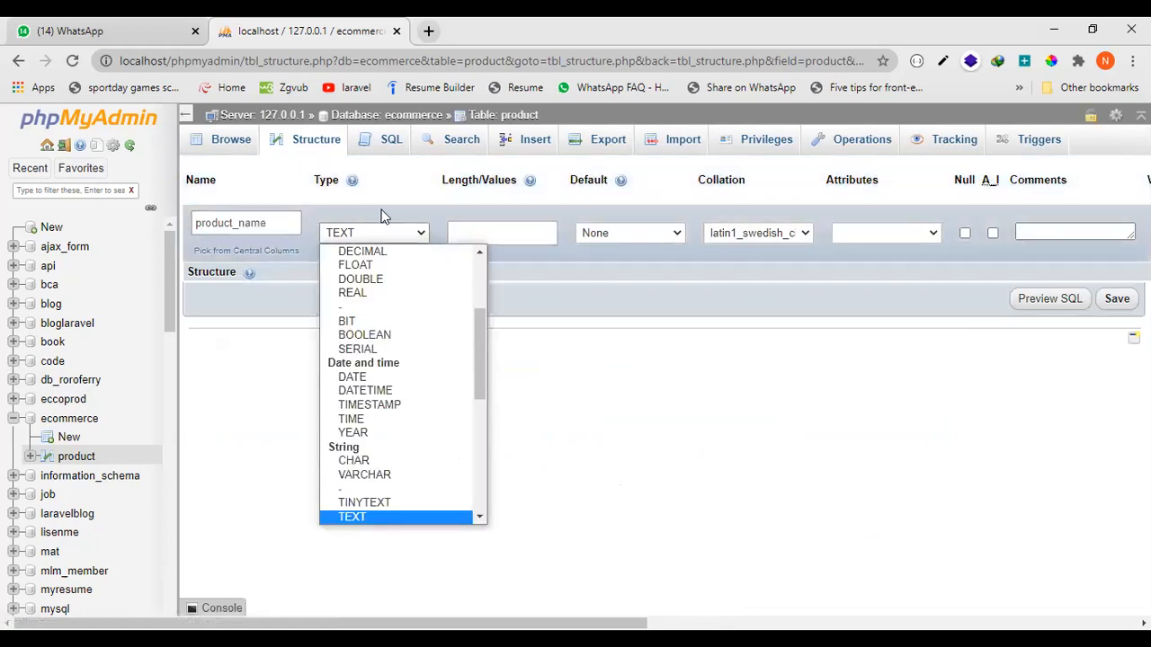
key(v)
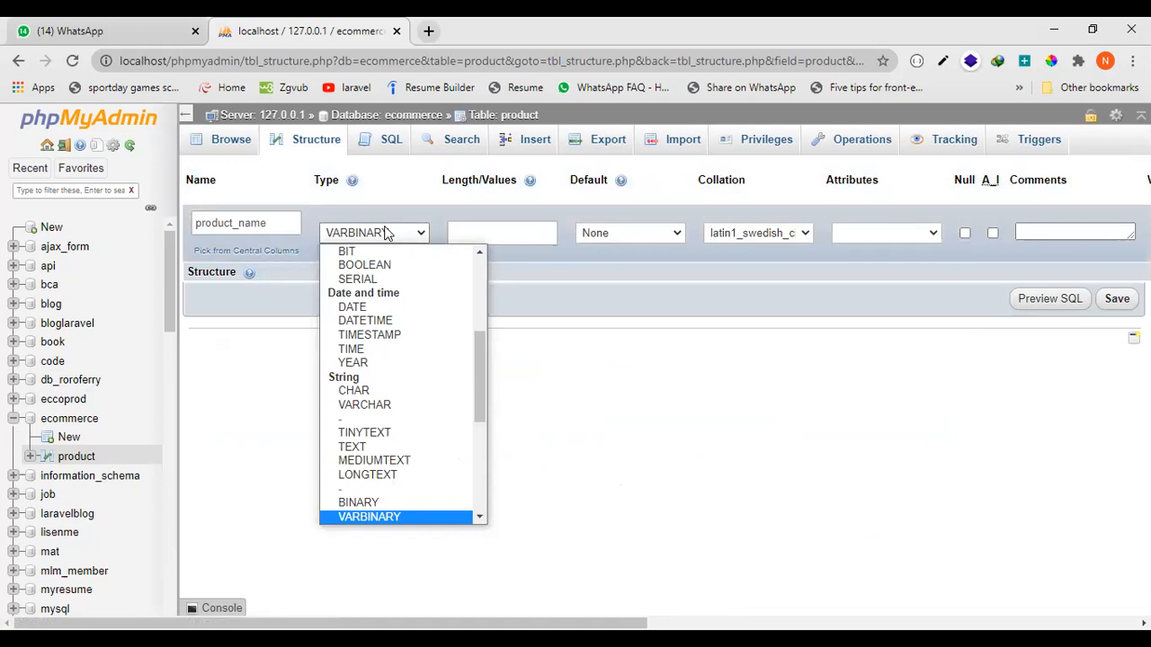
key(v)
click(414, 252)
click(514, 232)
text(100)
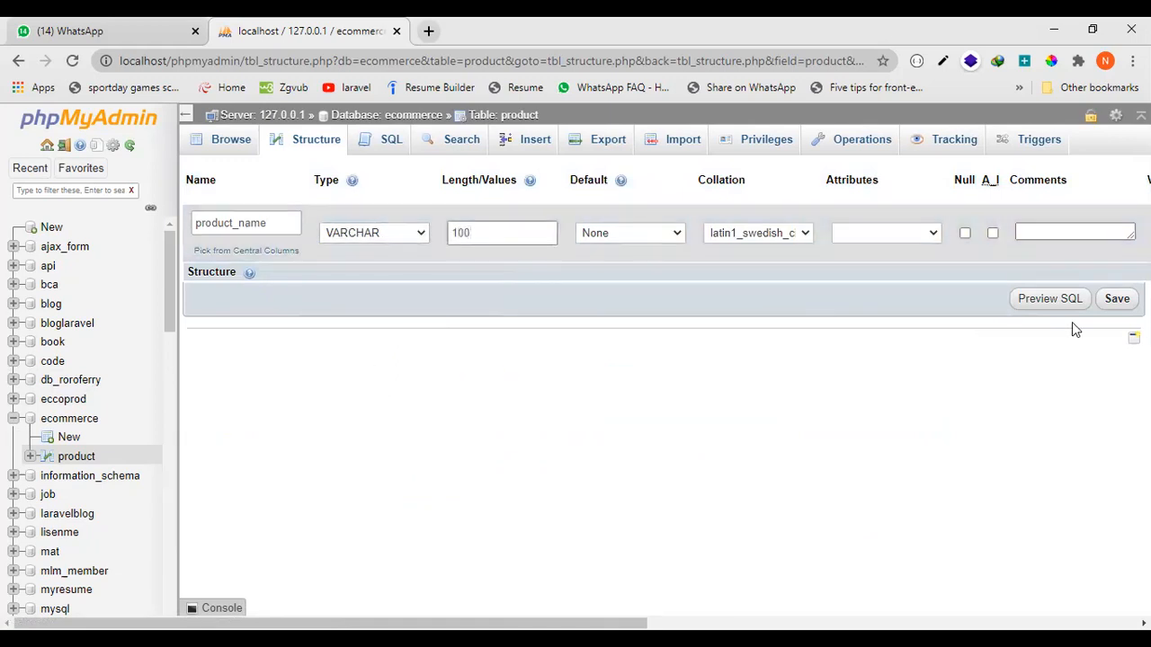
click(1117, 299)
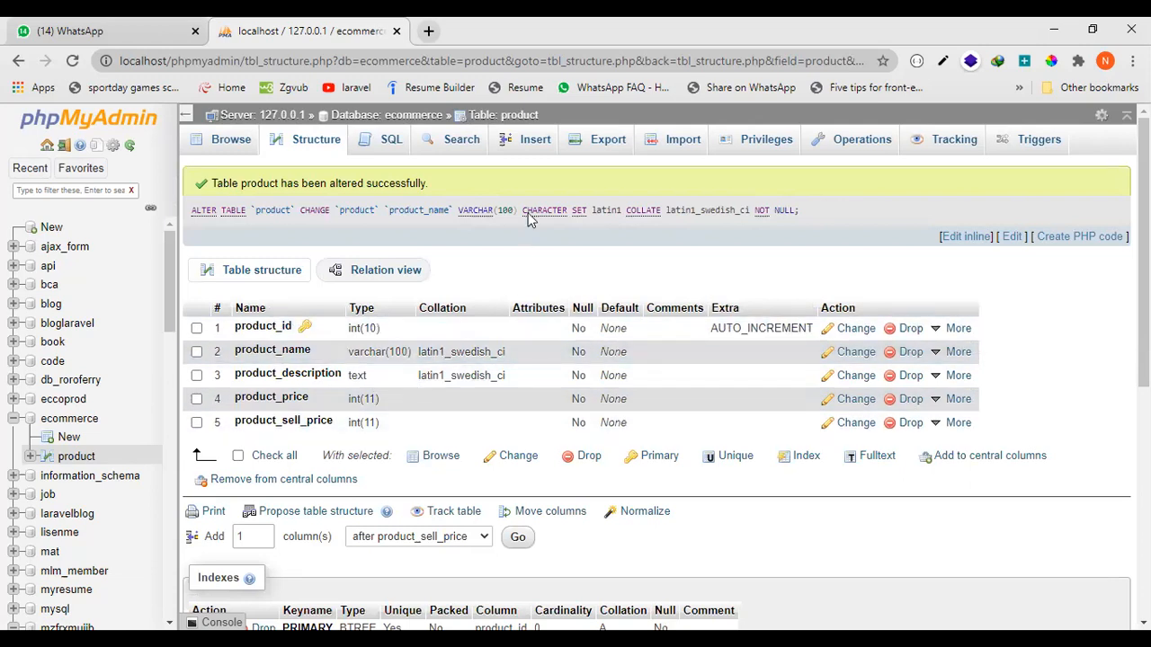
Rename the product table to product_data and highlight its new name.
click(528, 124)
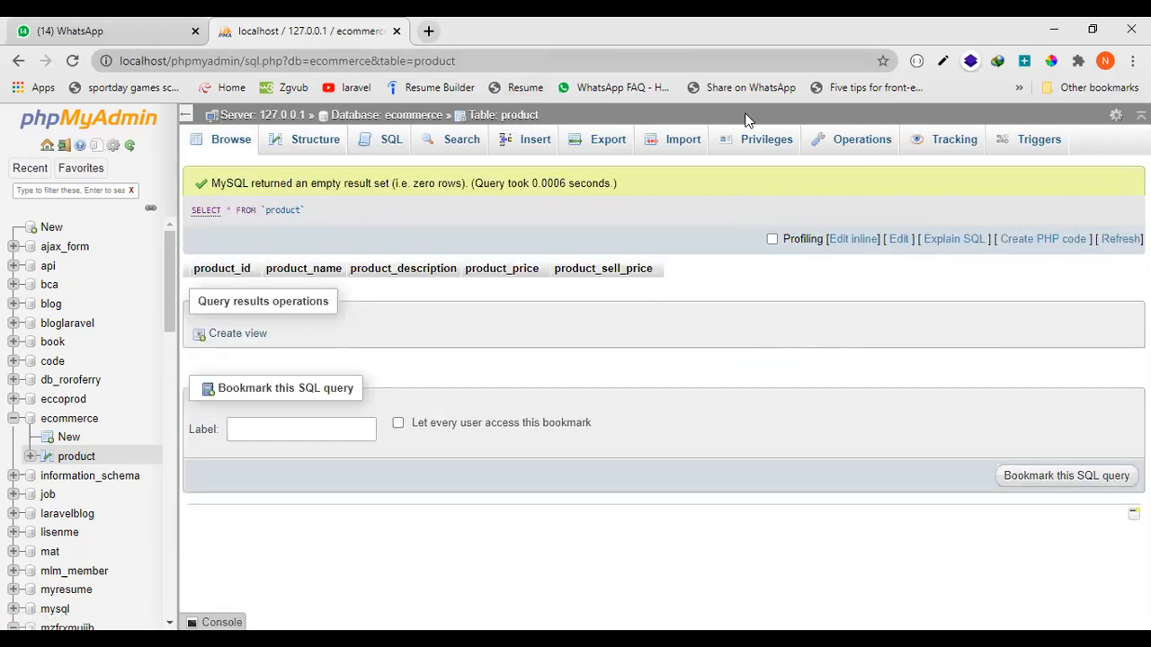
click(827, 146)
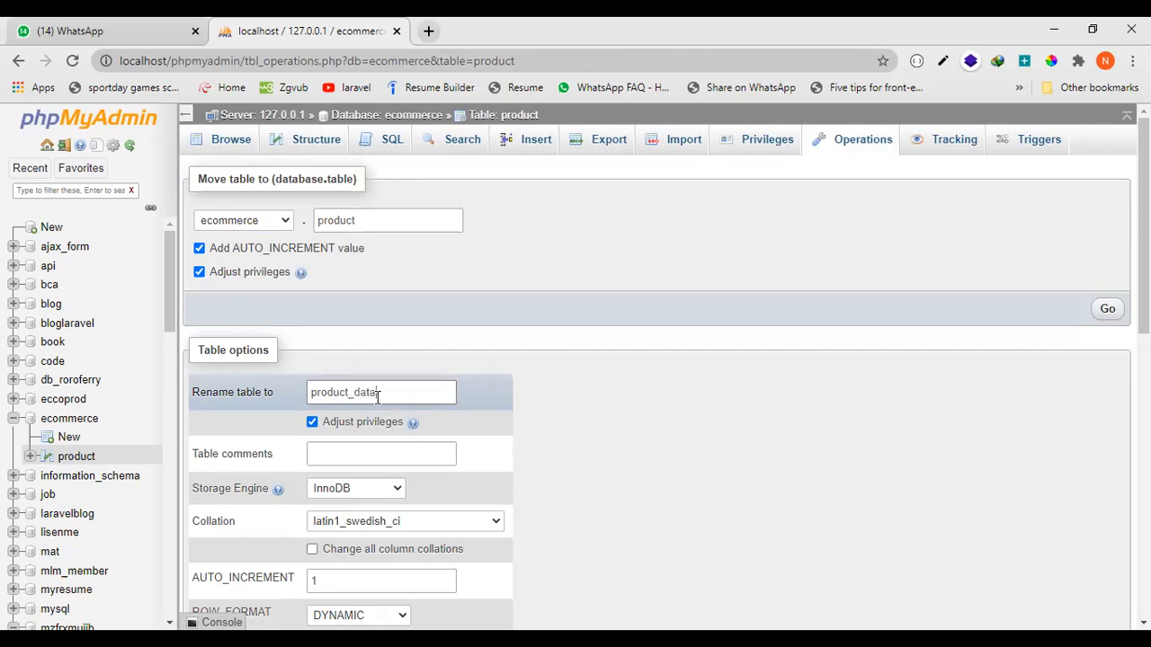
scroll(939, 461, down, 2)
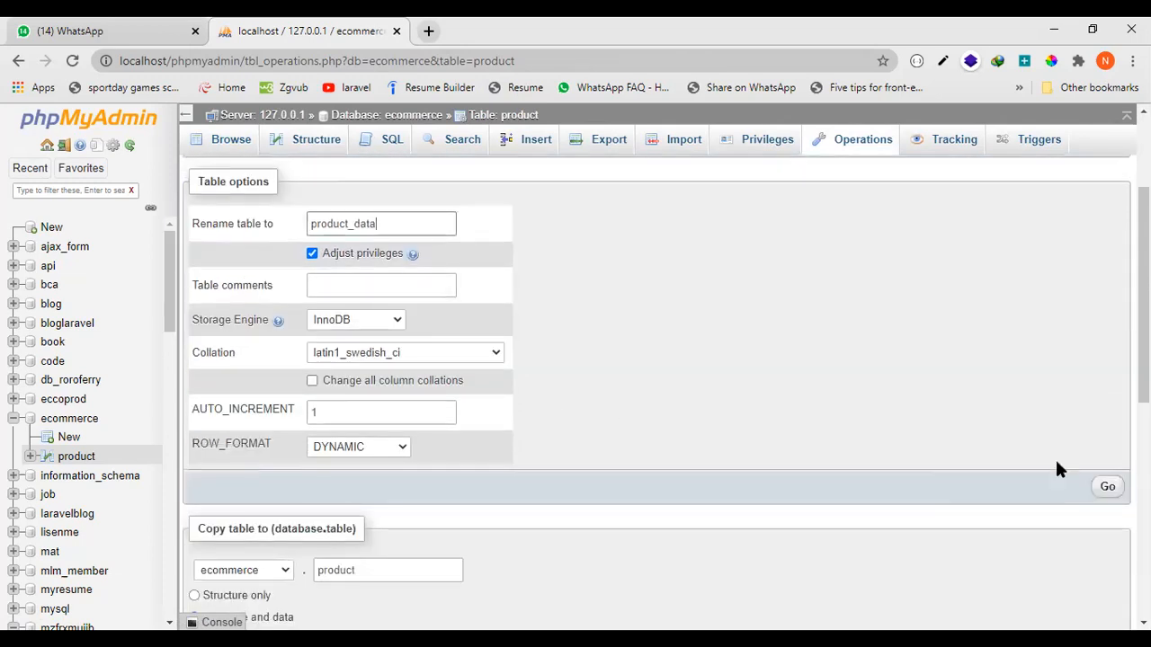
click(1107, 491)
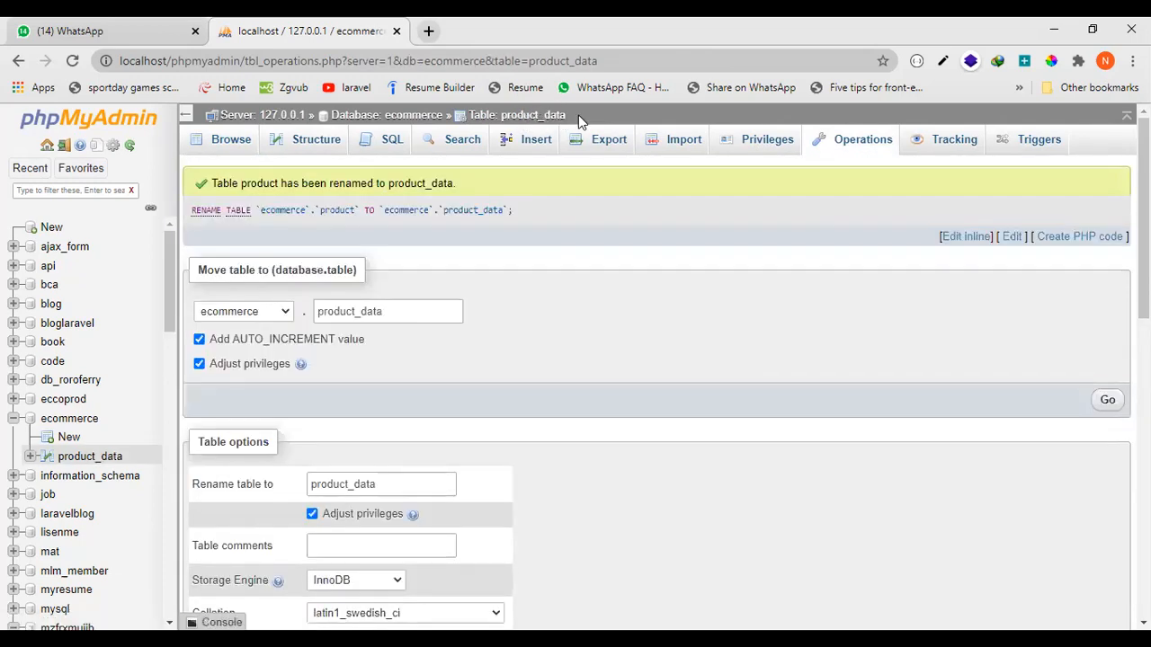
drag(568, 117, 501, 118)
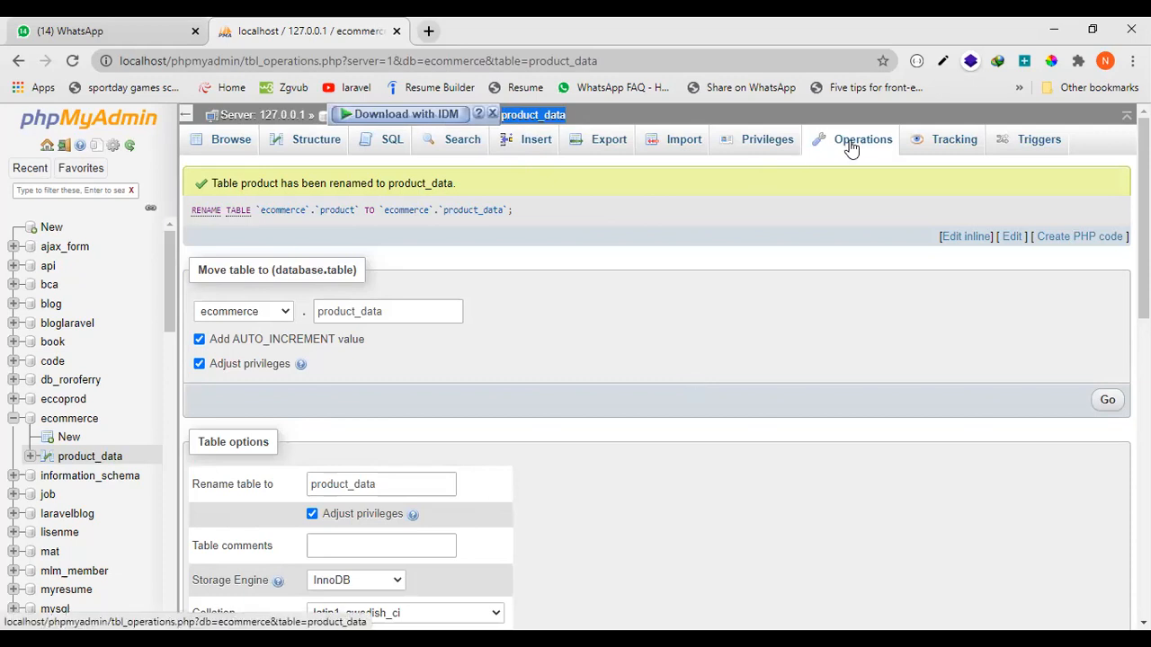
Rename the product_data table back to product.
click(540, 118)
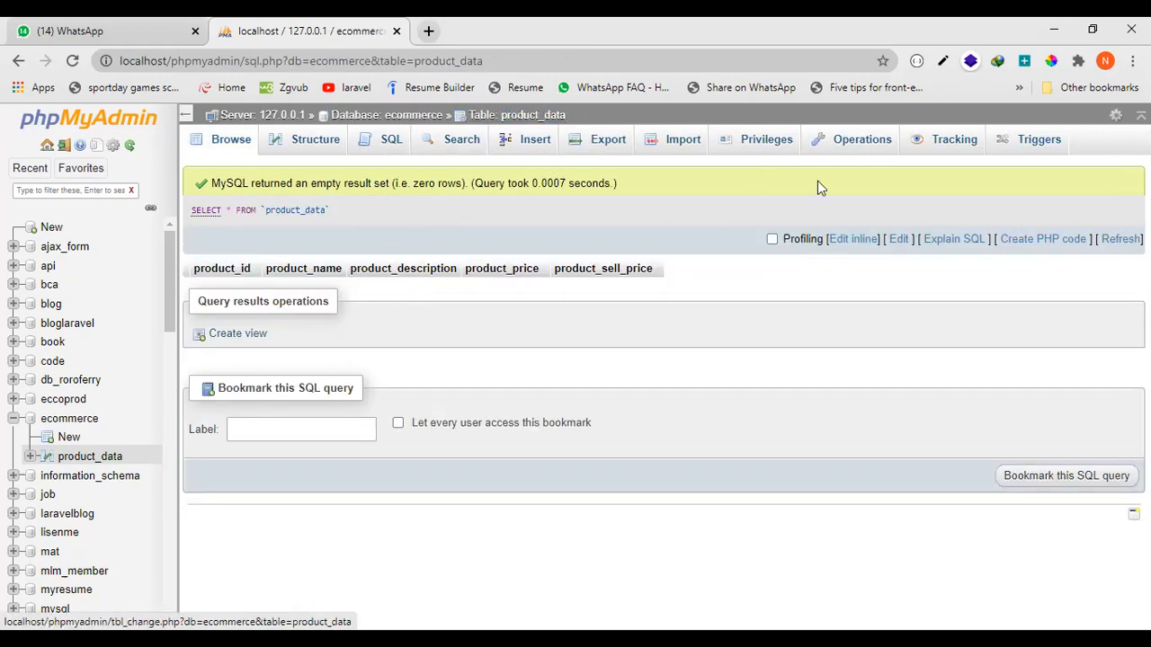
click(862, 144)
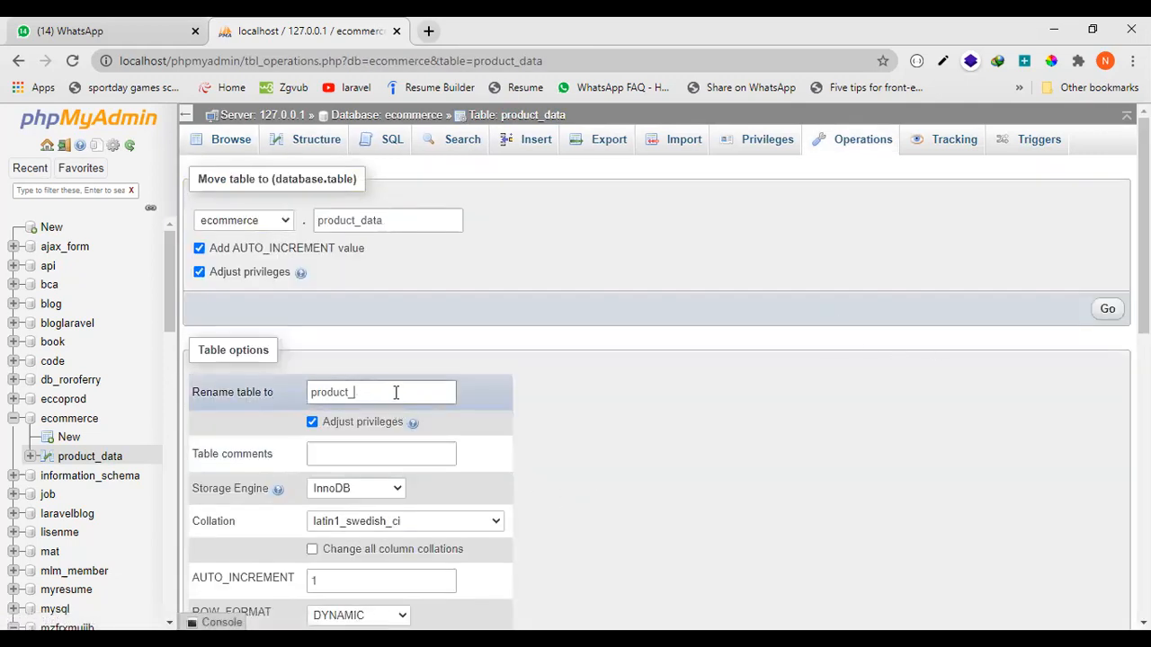
scroll(396, 392, down, 4)
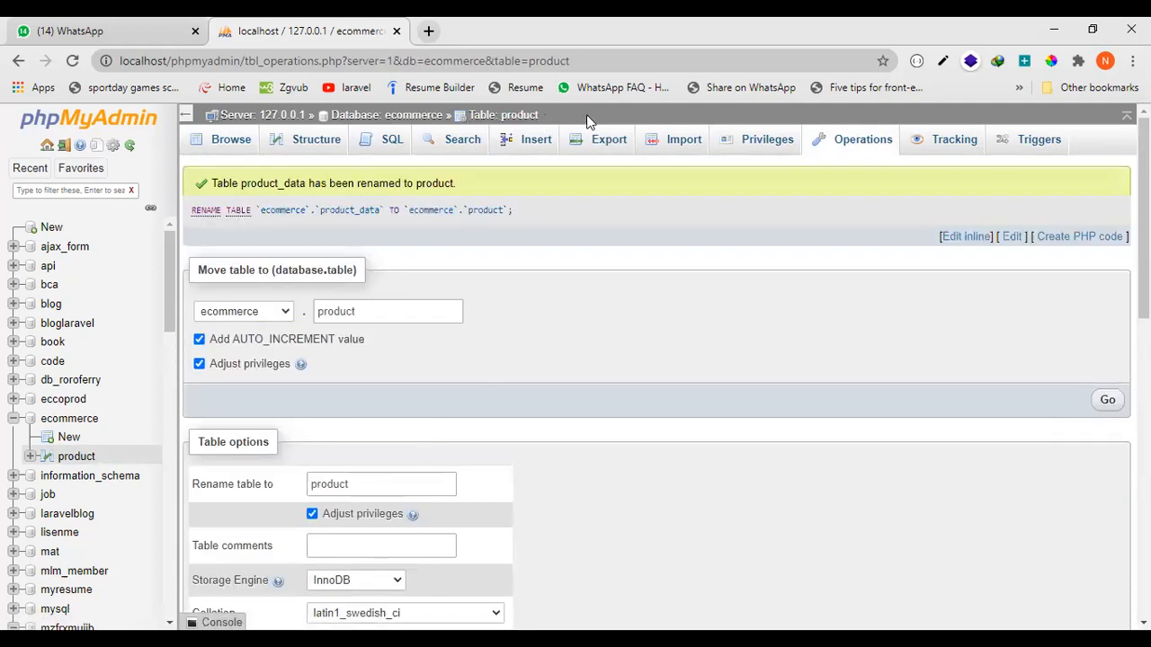
Start a new table named user with 4 columns in the ecommerce database.
click(426, 123)
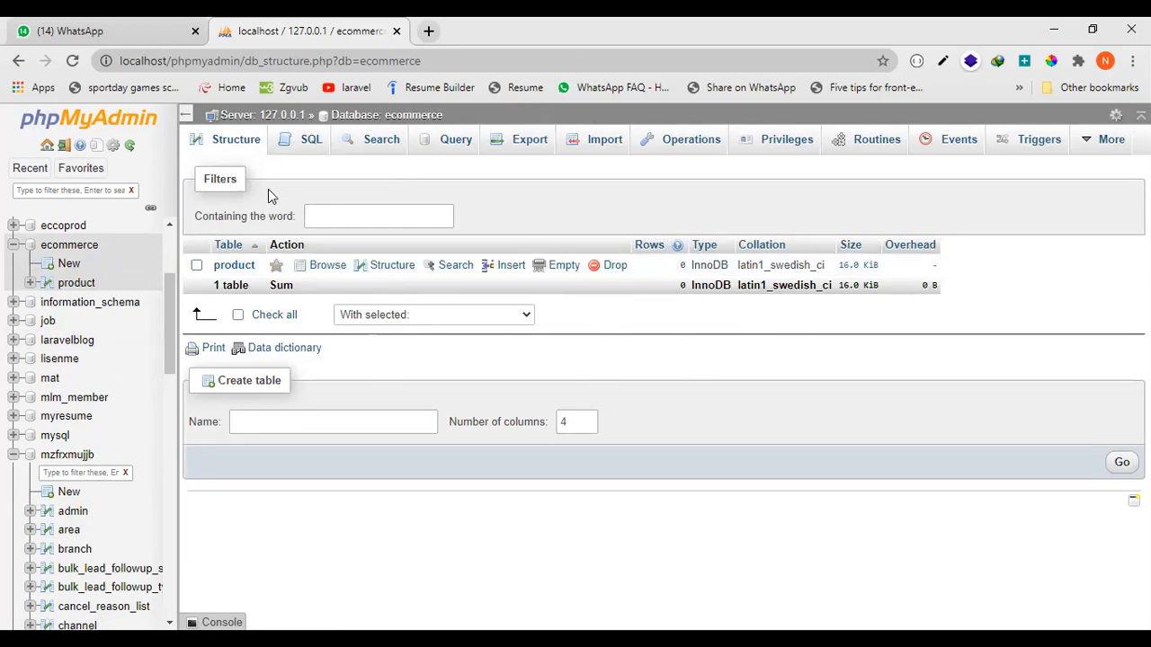
click(374, 119)
click(300, 424)
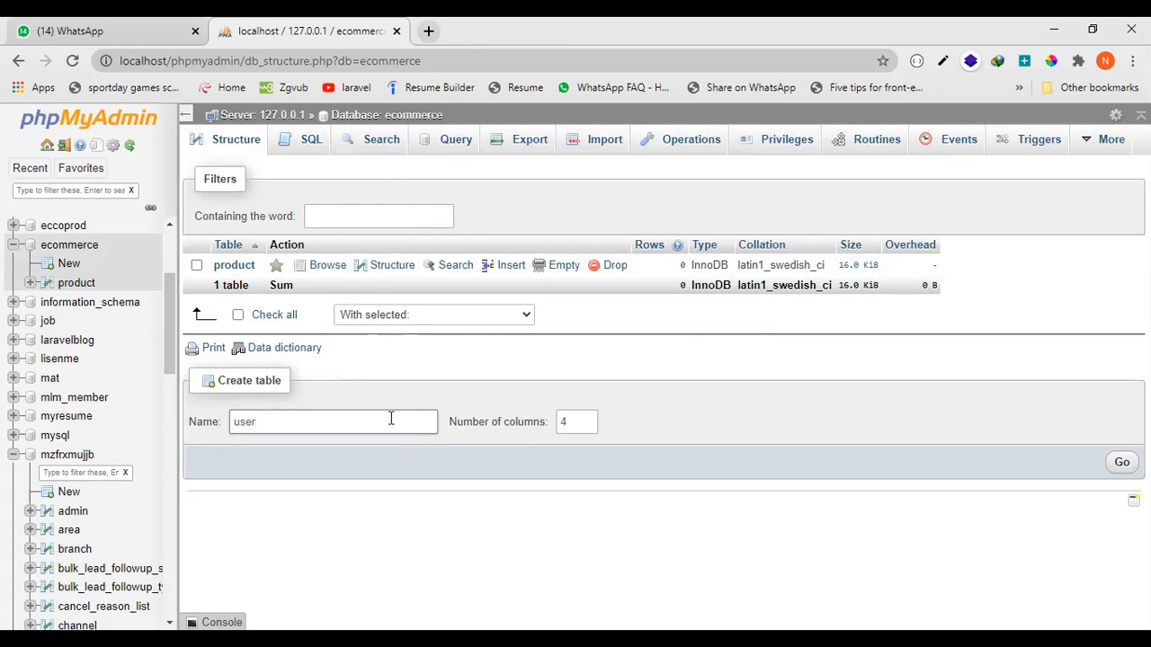
click(573, 422)
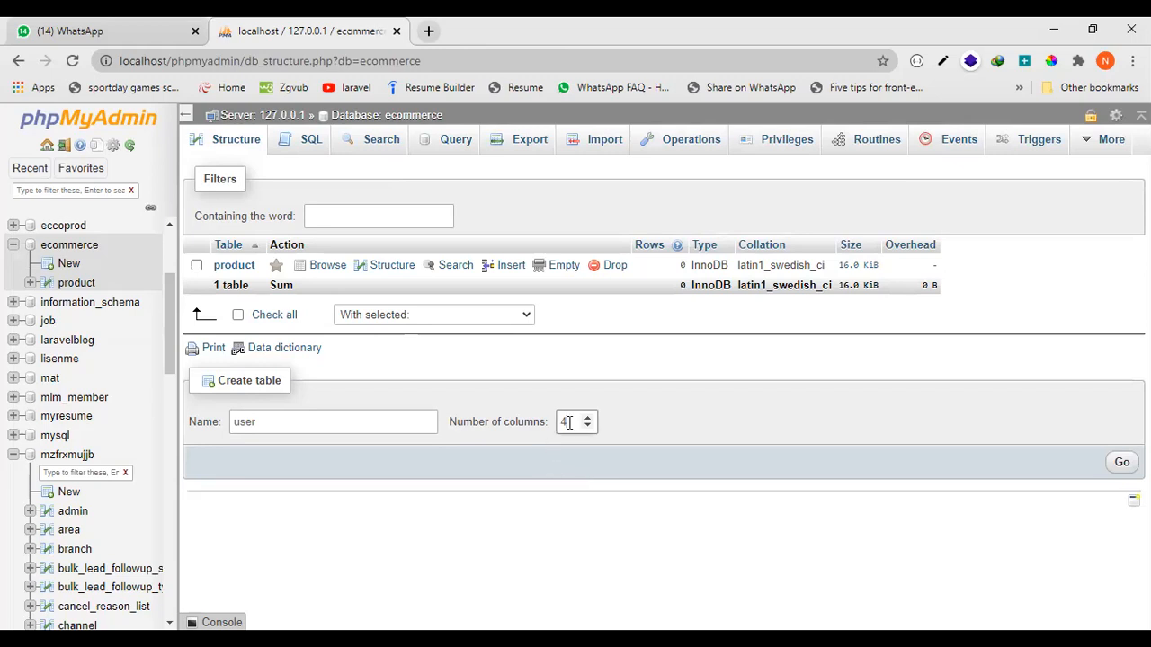
key(BackSpace)
click(1121, 464)
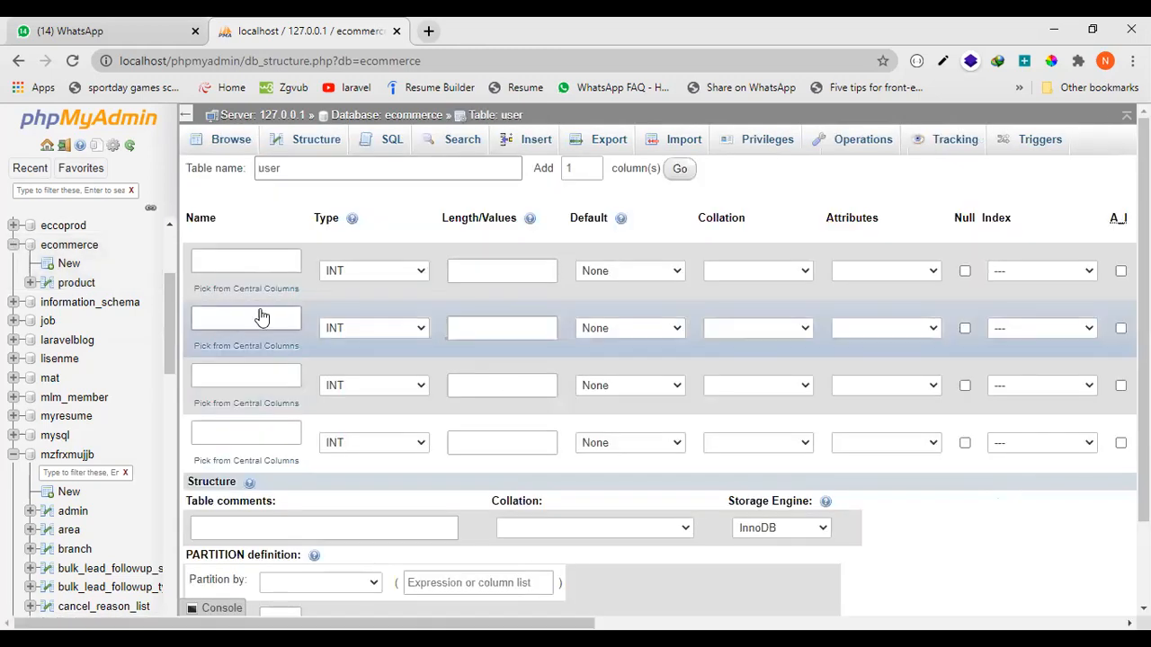
Name the four columns of the new user table user_id, user_name, user_phone and user_email.
click(260, 260)
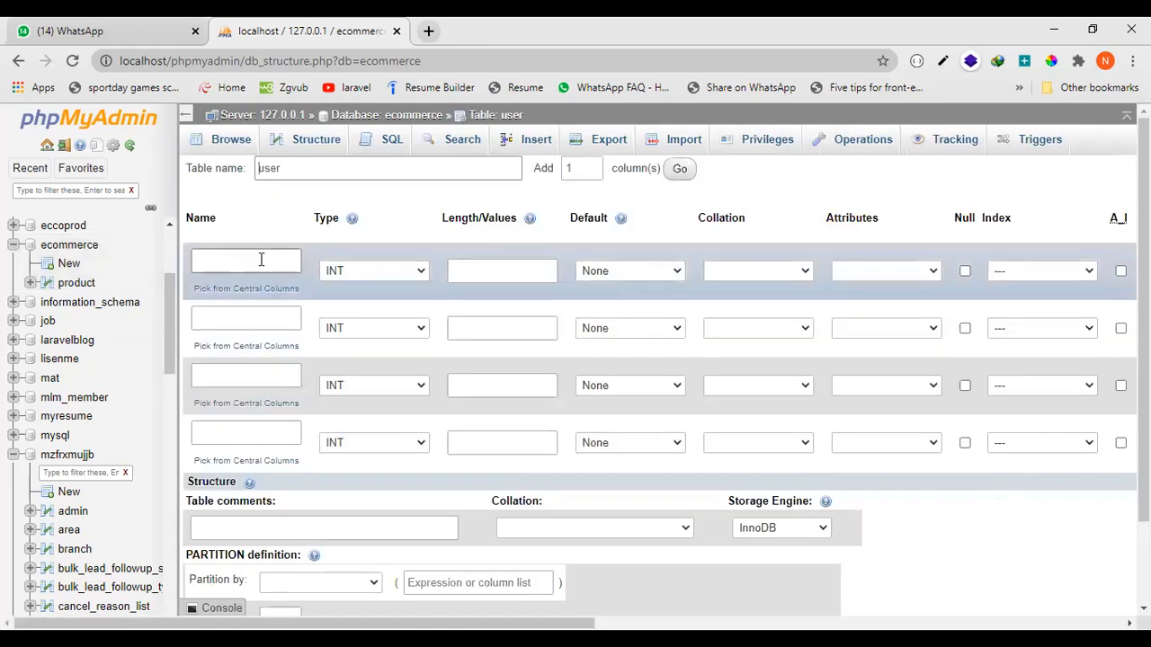
text(u)
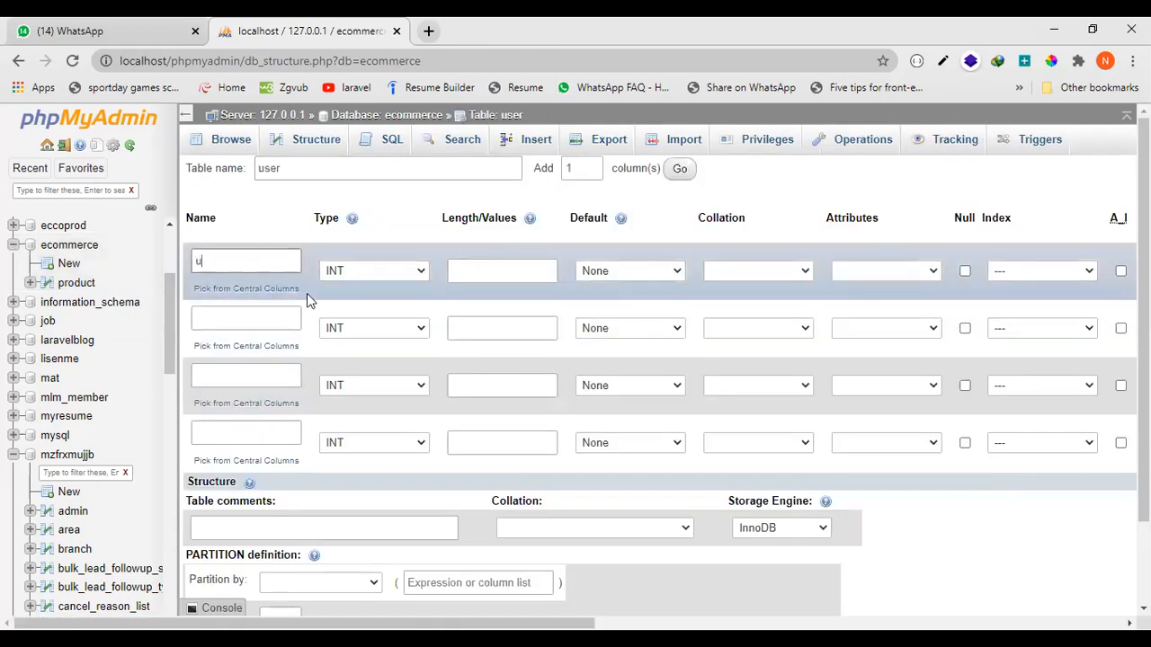
text(ser_id)
click(259, 319)
text(user_name)
click(277, 384)
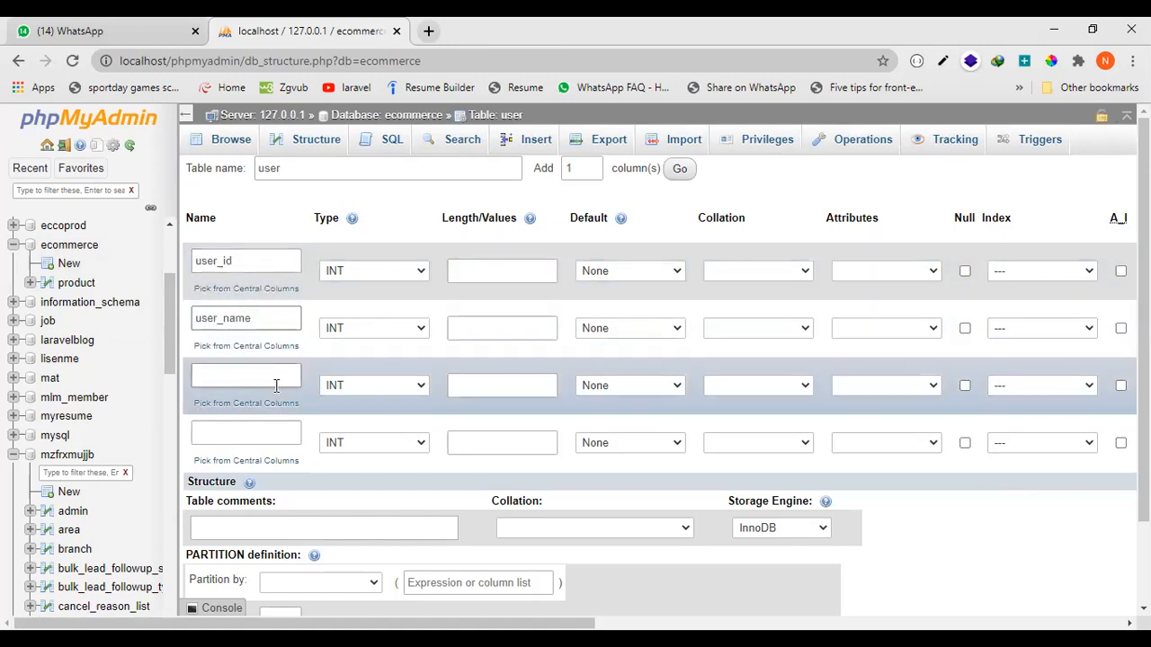
text(user_phone)
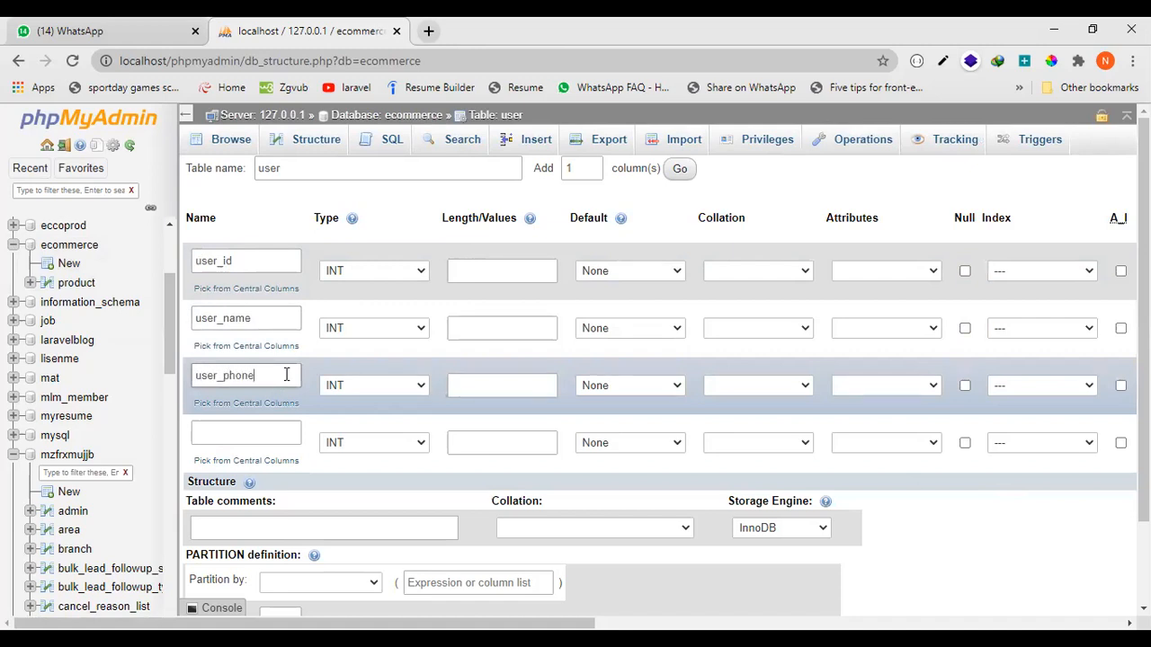
click(294, 441)
text(user)
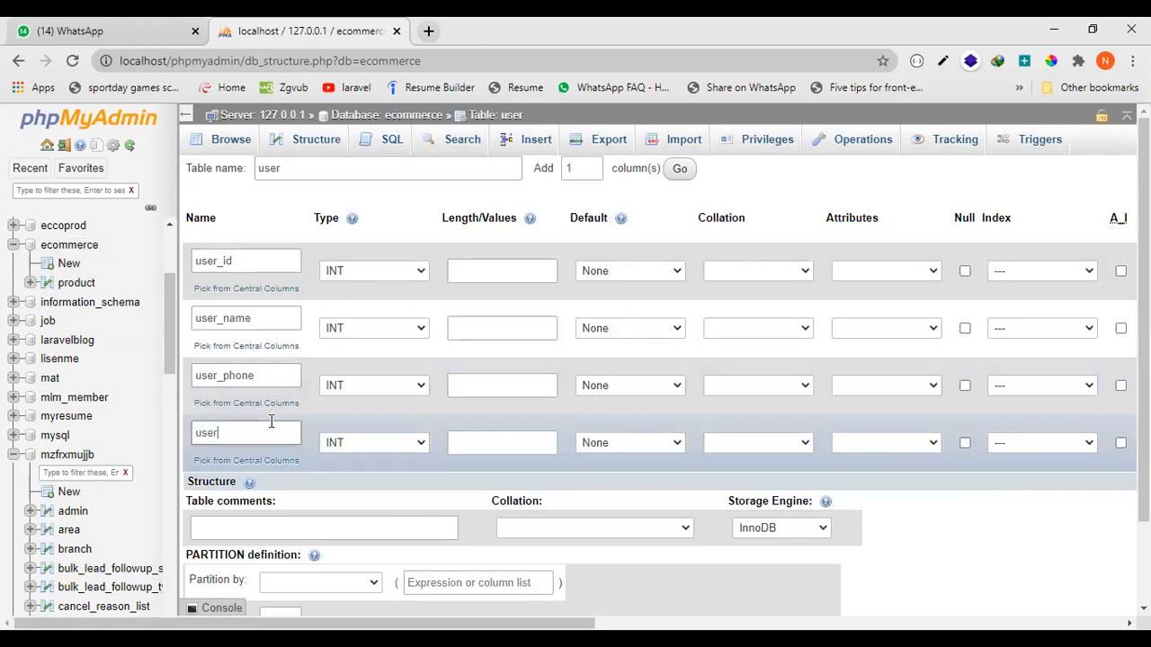
text(_email)
Set the user_name column to type VARCHAR with length 100.
click(333, 332)
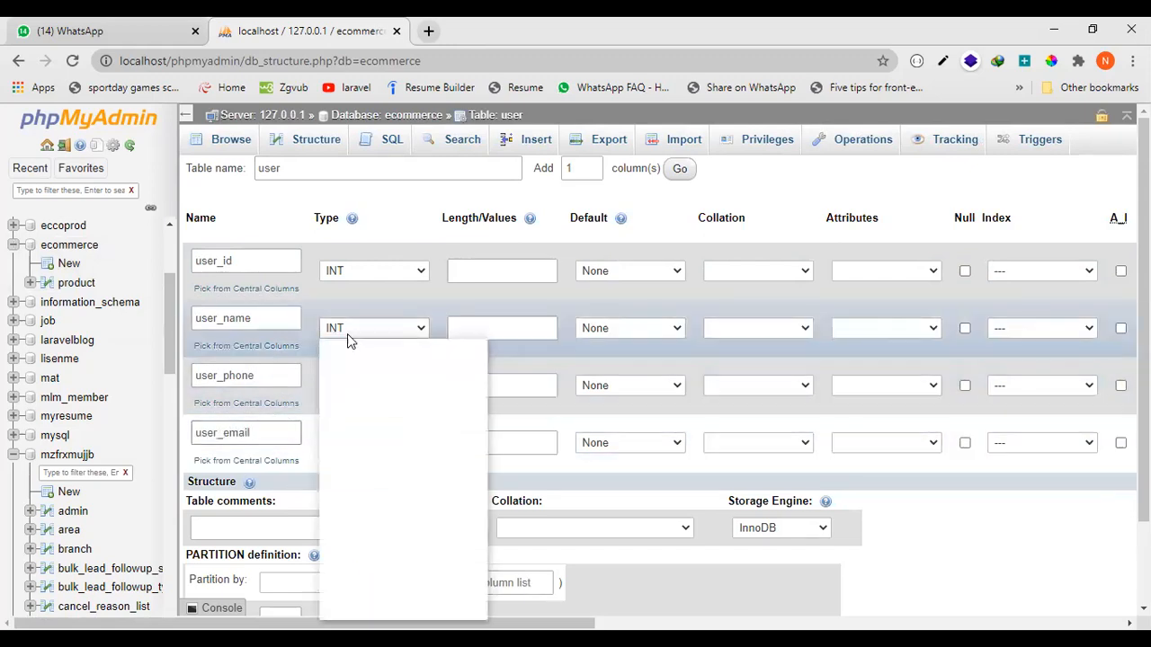
click(358, 361)
click(461, 329)
text(100)
Set the user_phone column to type VARCHAR with length 12.
click(412, 387)
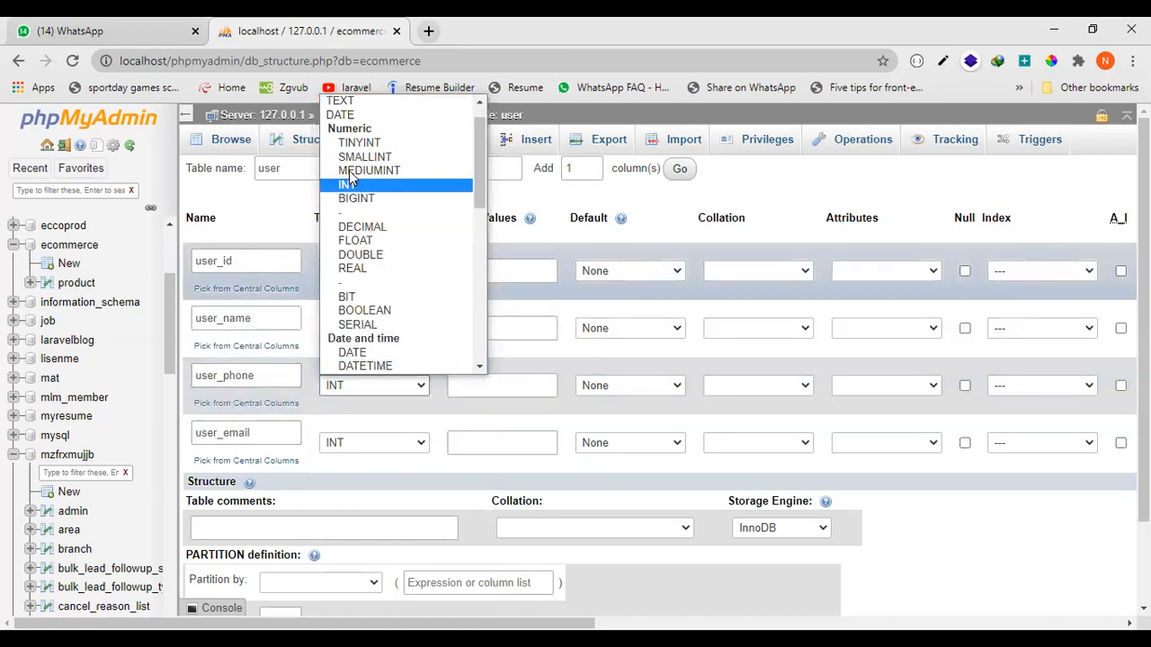
click(342, 101)
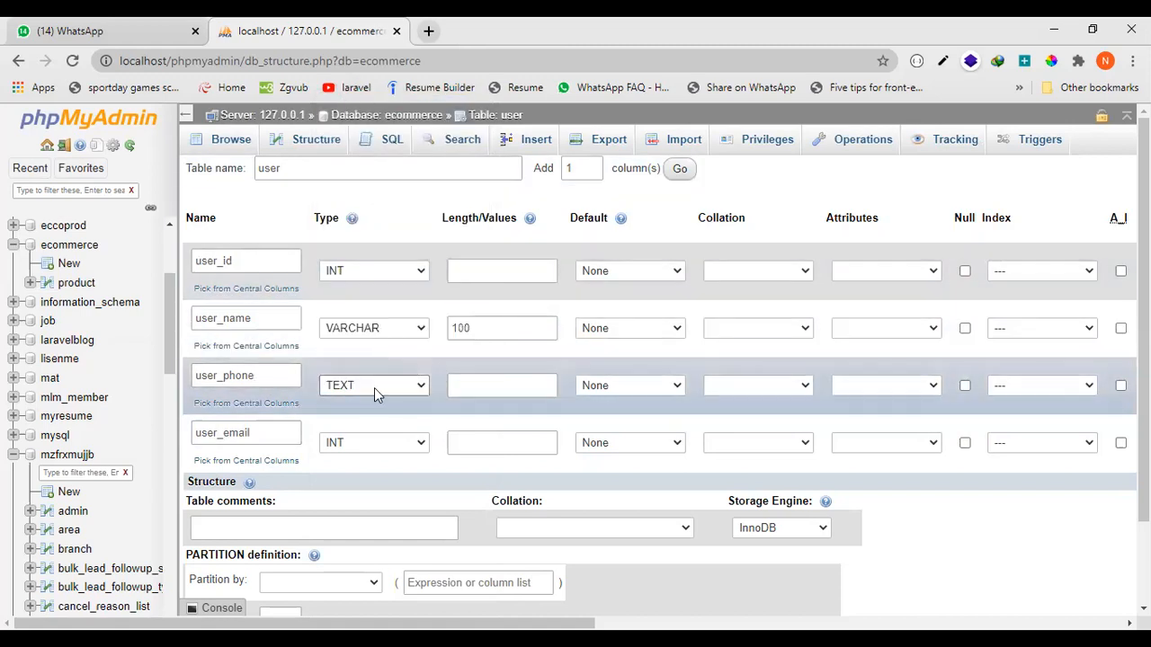
click(374, 388)
click(346, 96)
click(514, 391)
text(12)
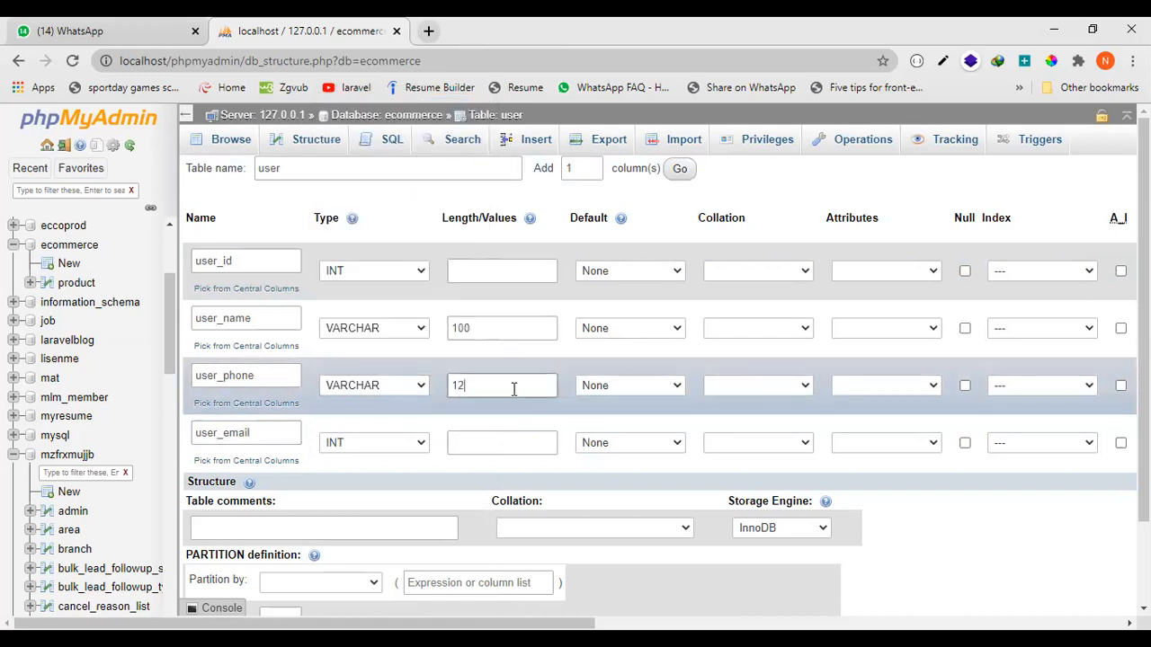
Set the user_email column to type VARCHAR with length 60.
click(409, 445)
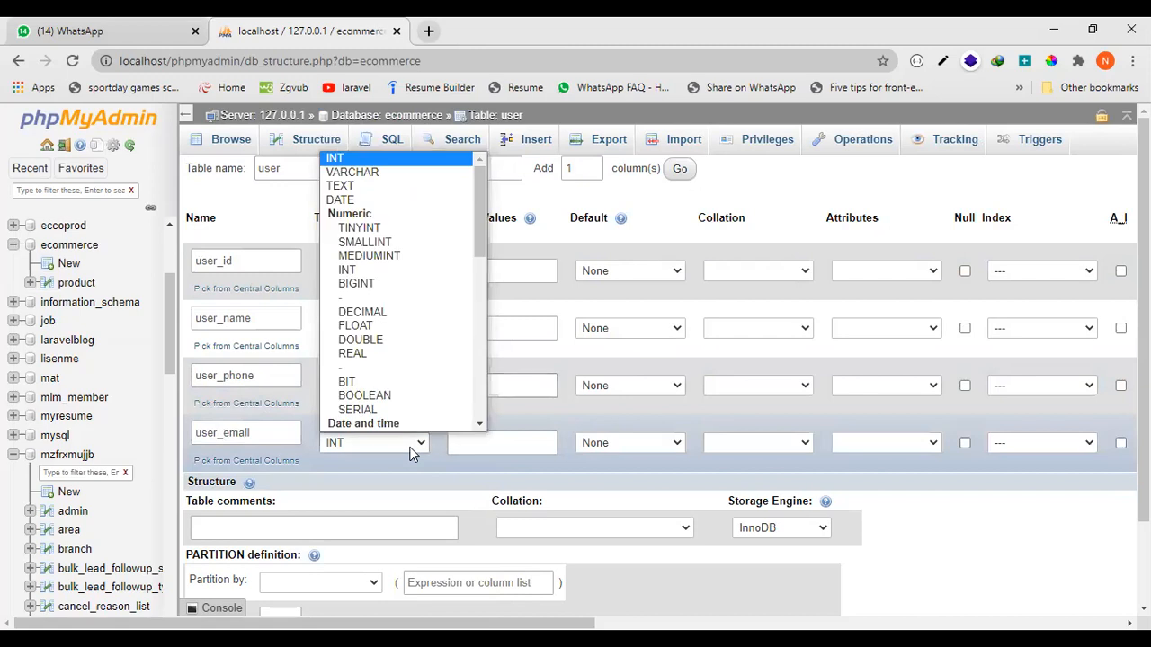
click(368, 173)
click(509, 438)
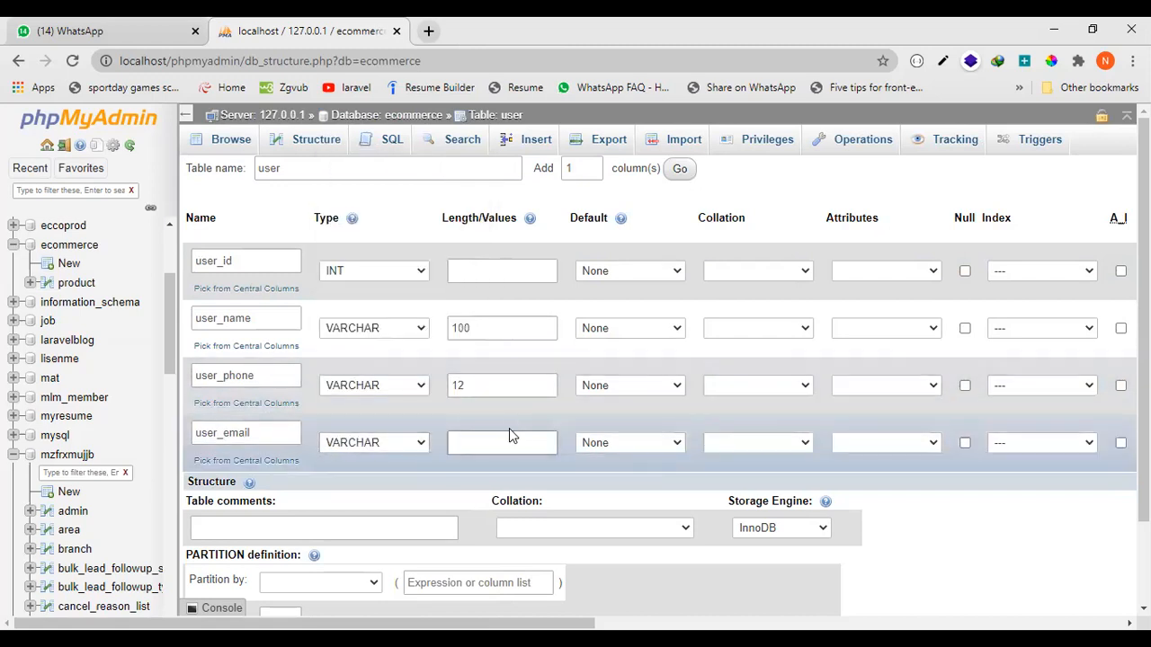
text(60)
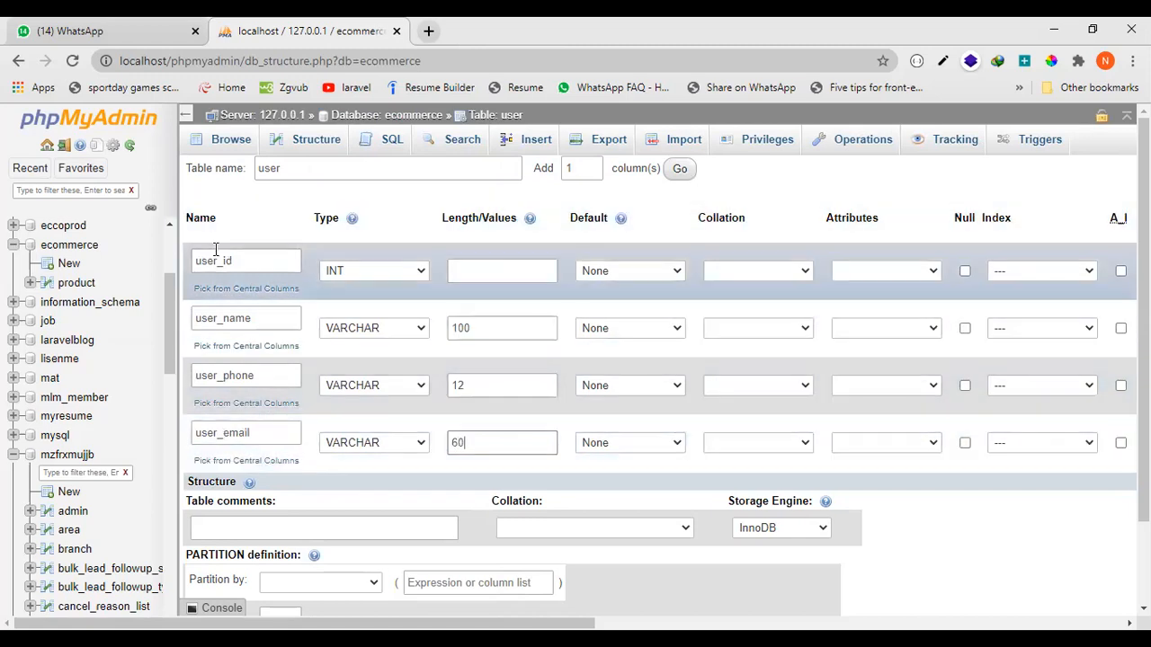
Make user_id the auto-increment primary key and save the user table.
click(1120, 271)
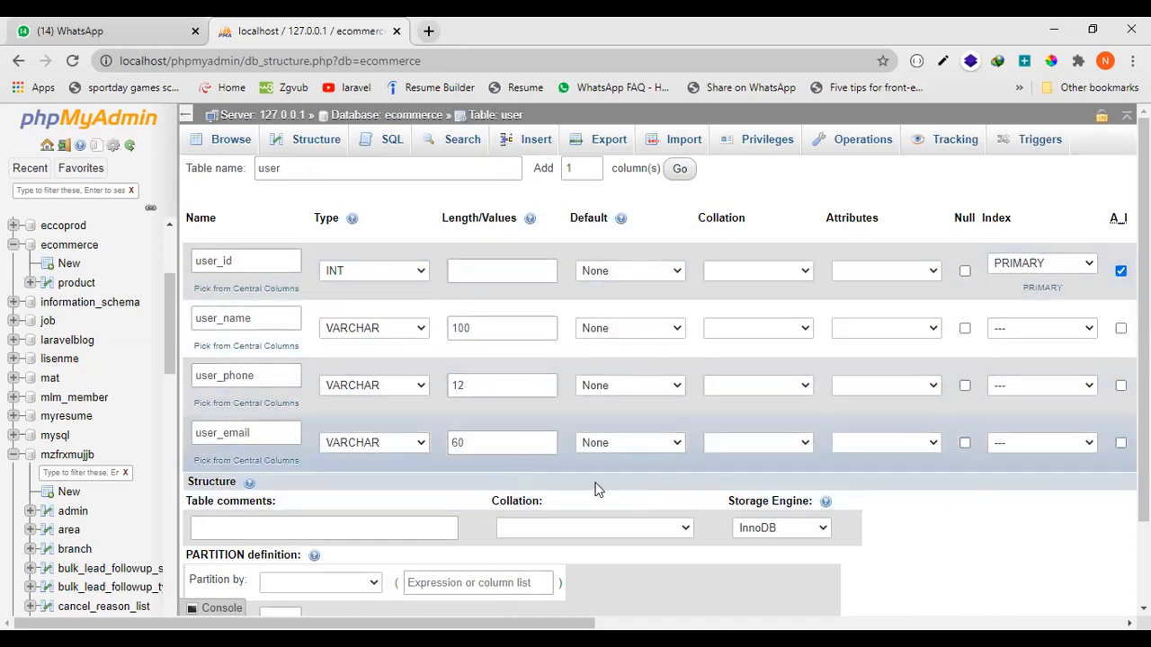
scroll(1006, 550, down, 1)
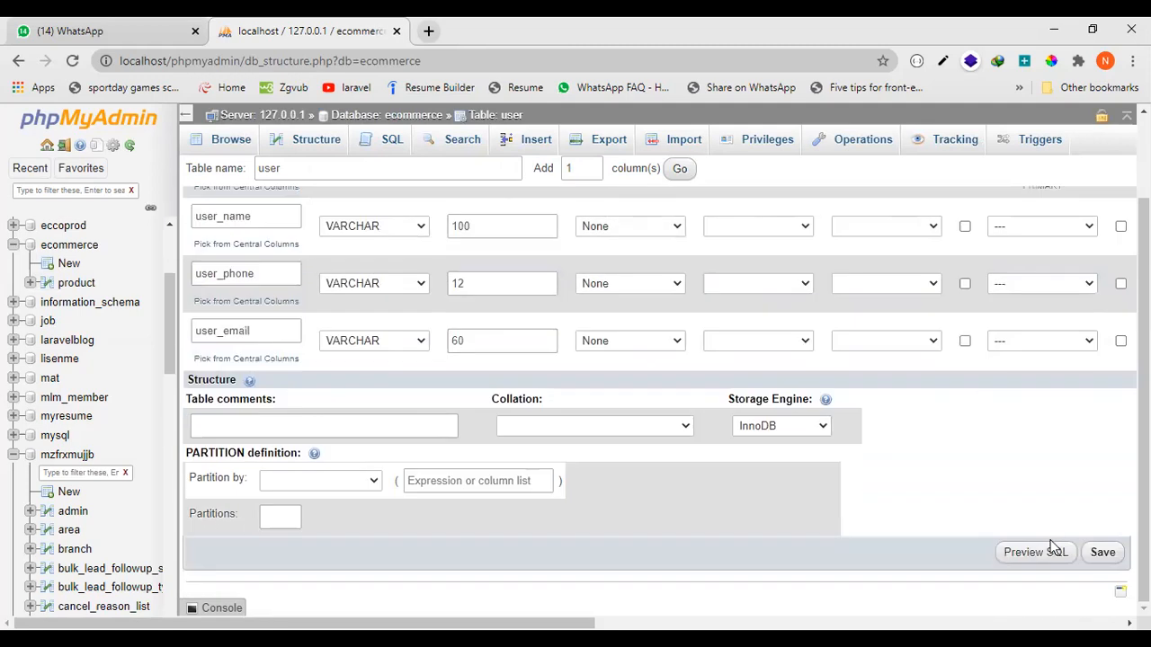
click(1102, 552)
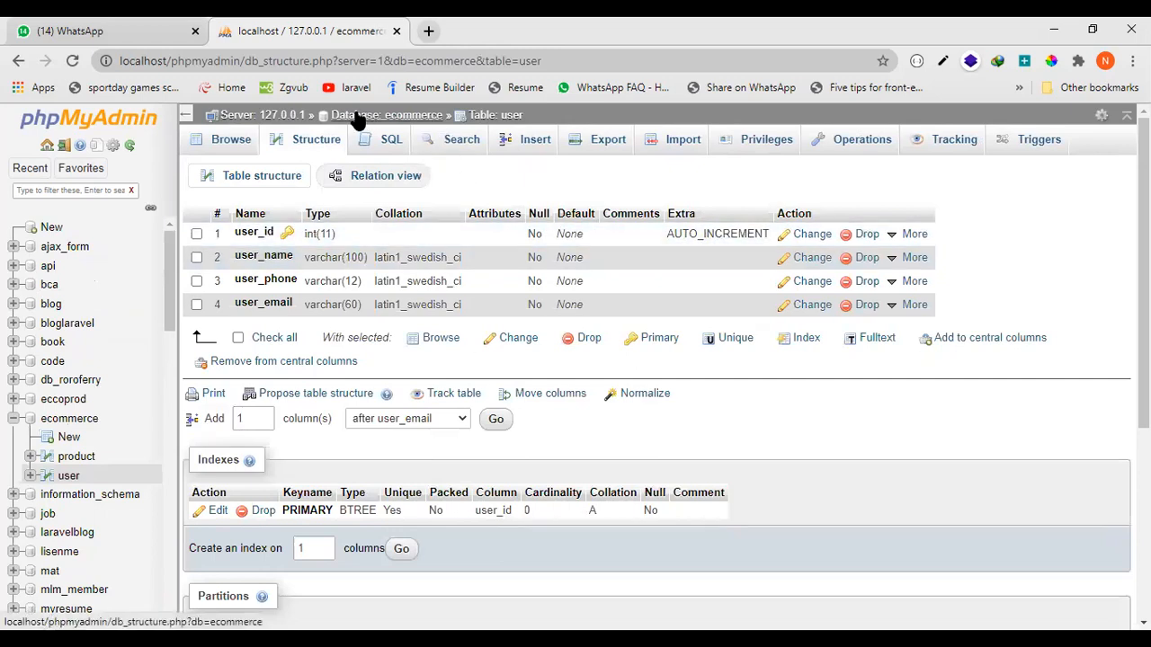
Examine the user table's rows and column structure, and return to the ecommerce database's table list.
click(376, 121)
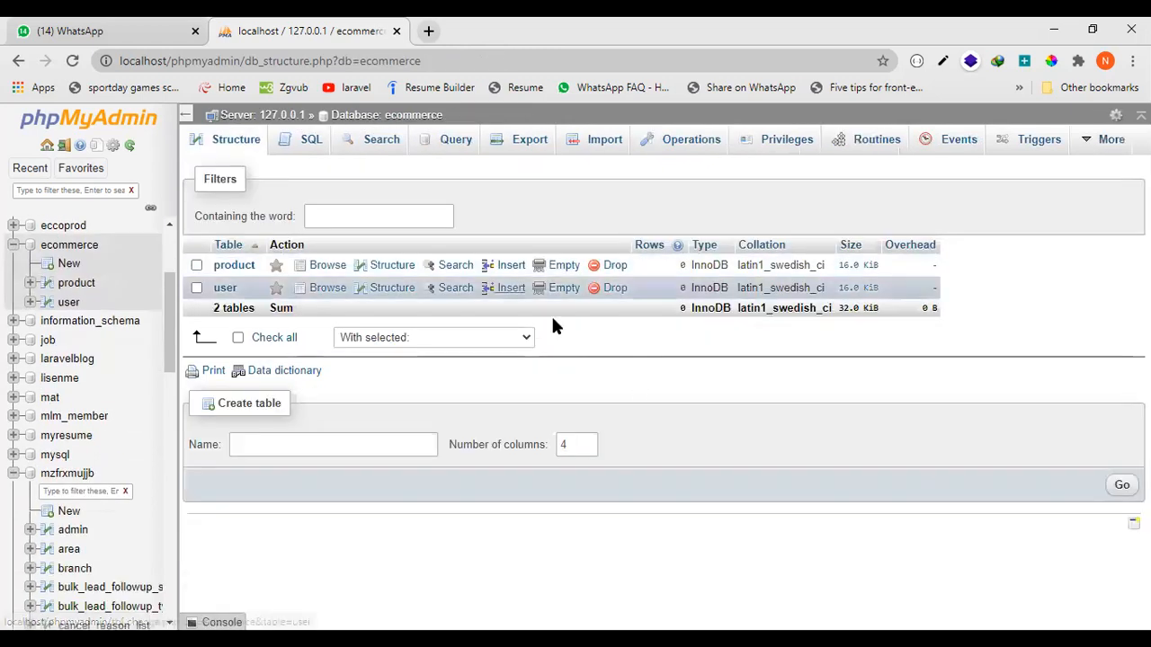
click(230, 291)
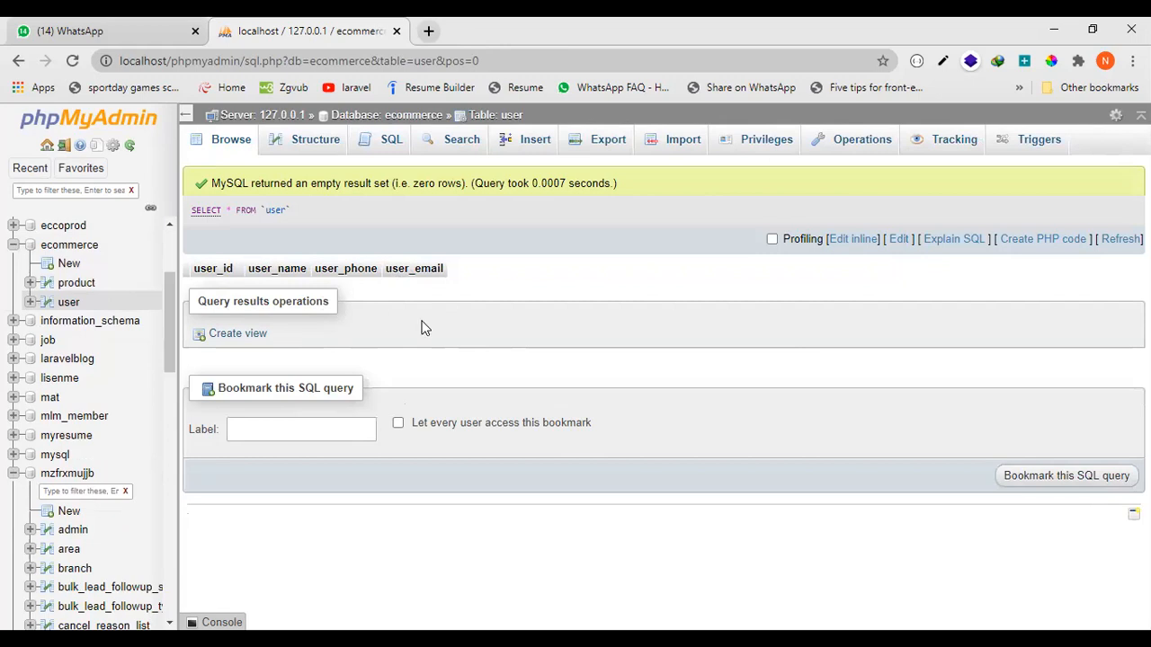
click(305, 144)
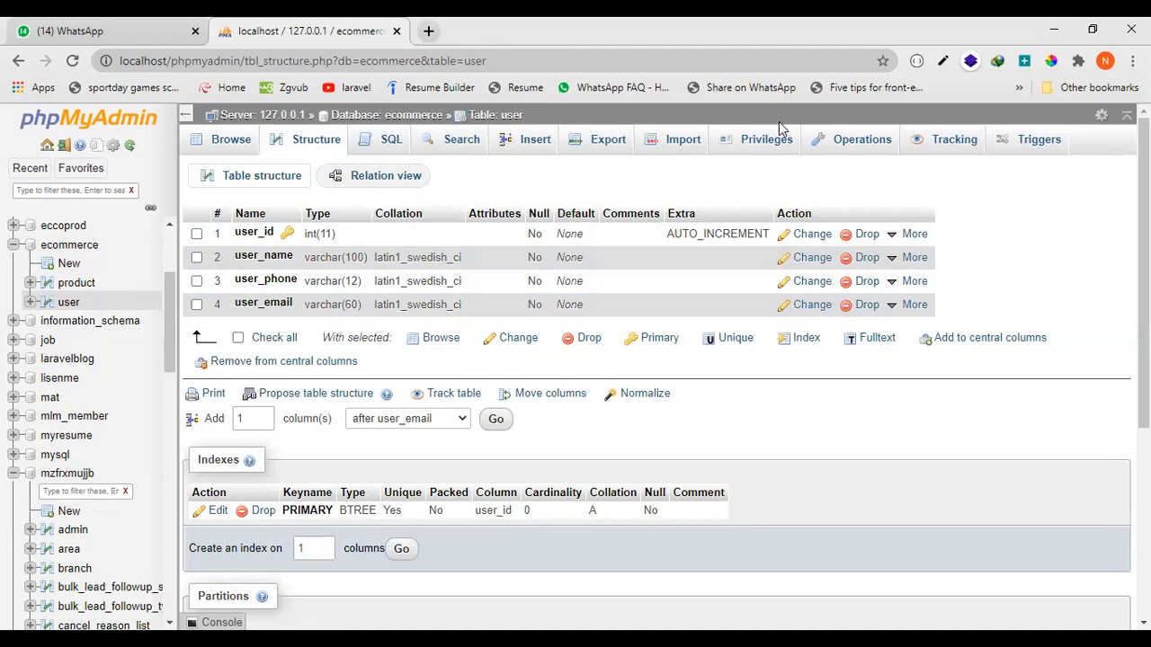
click(509, 121)
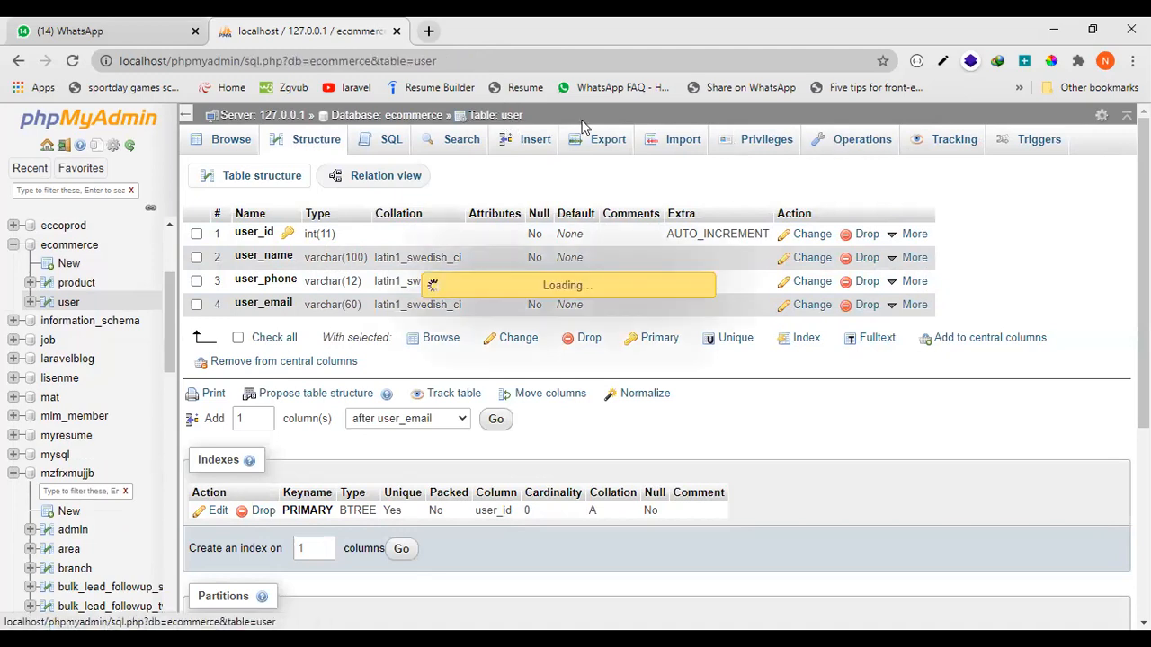
click(407, 121)
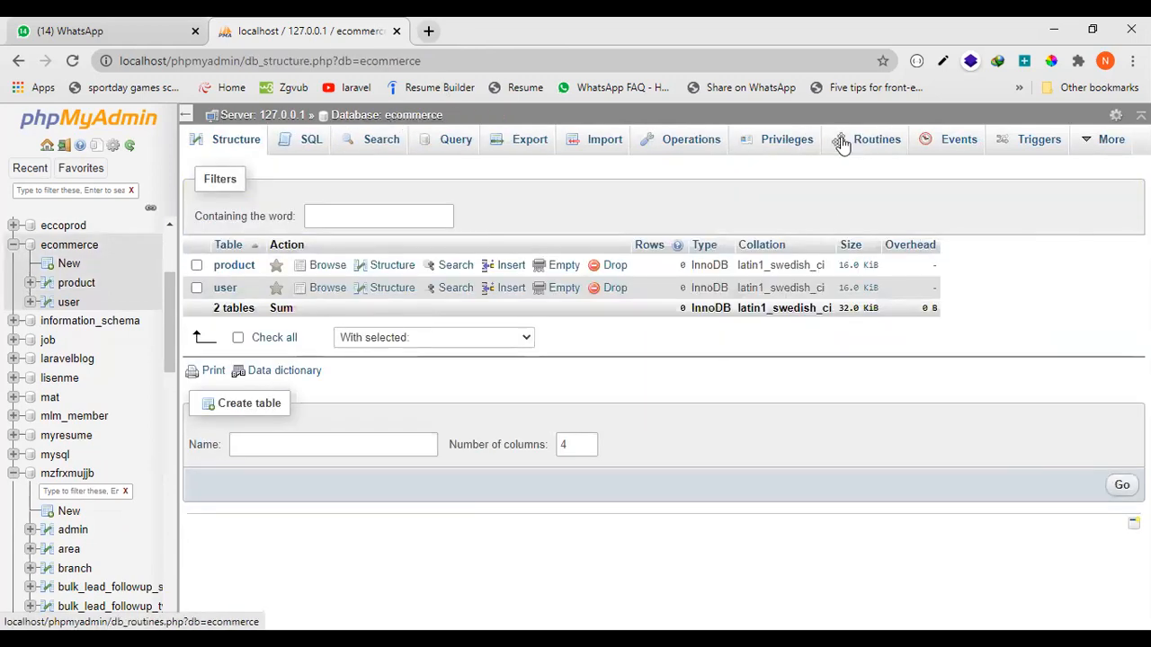
Look over the operations available for the ecommerce database and browse the product table's rows.
click(711, 144)
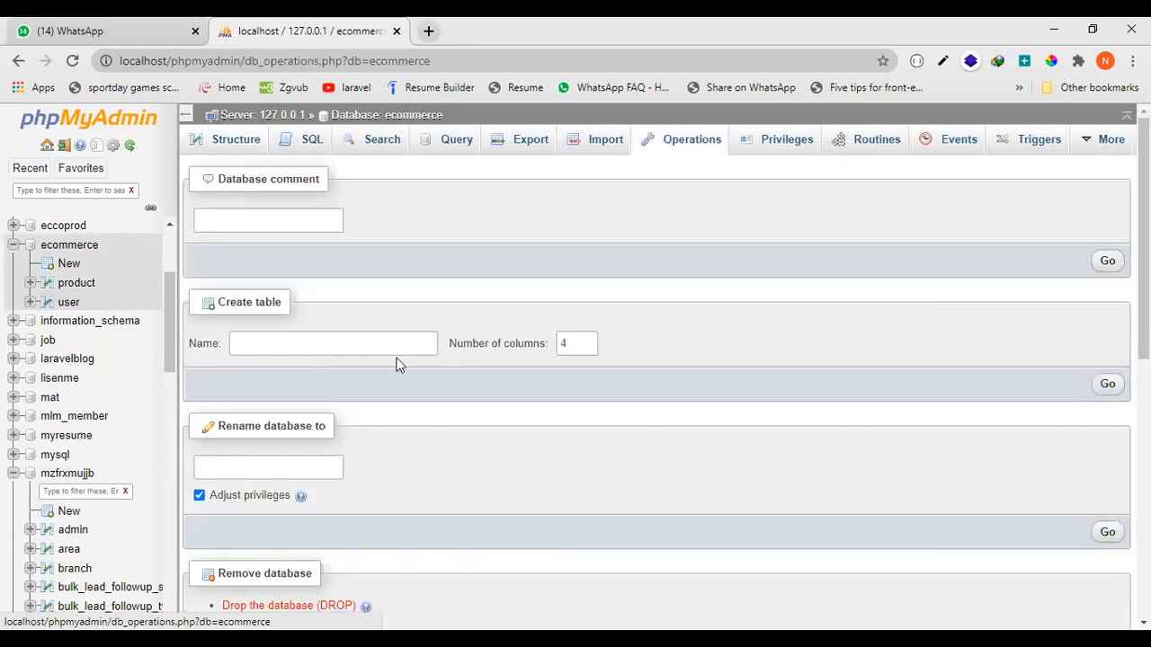
scroll(647, 463, down, 2)
scroll(652, 461, up, 2)
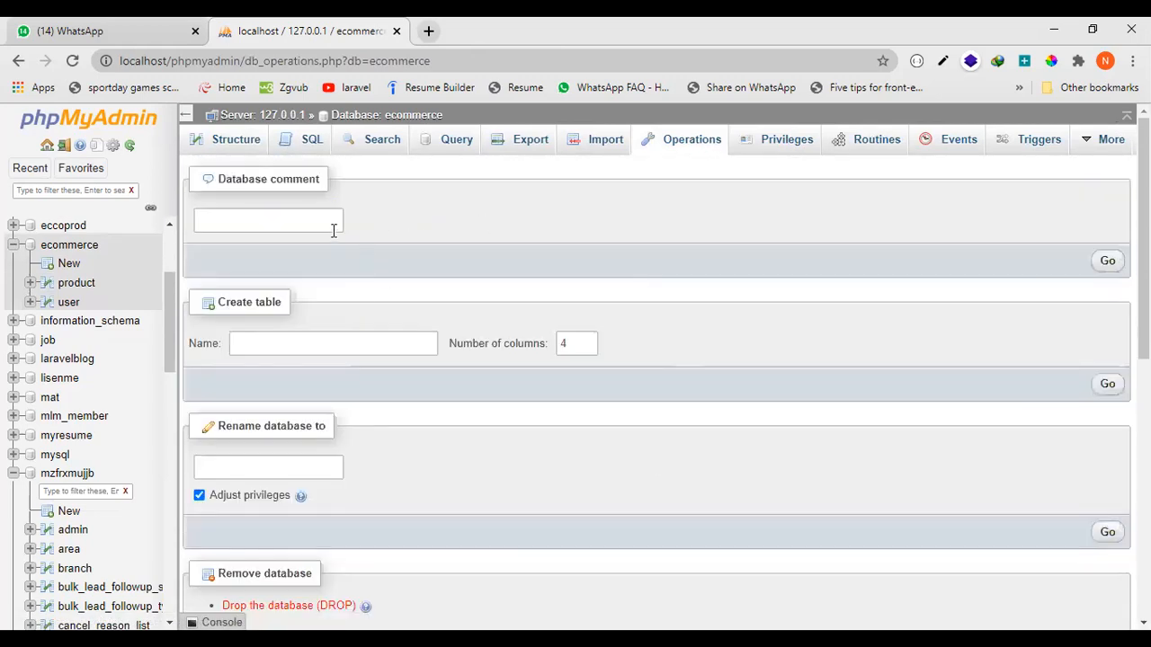
click(250, 144)
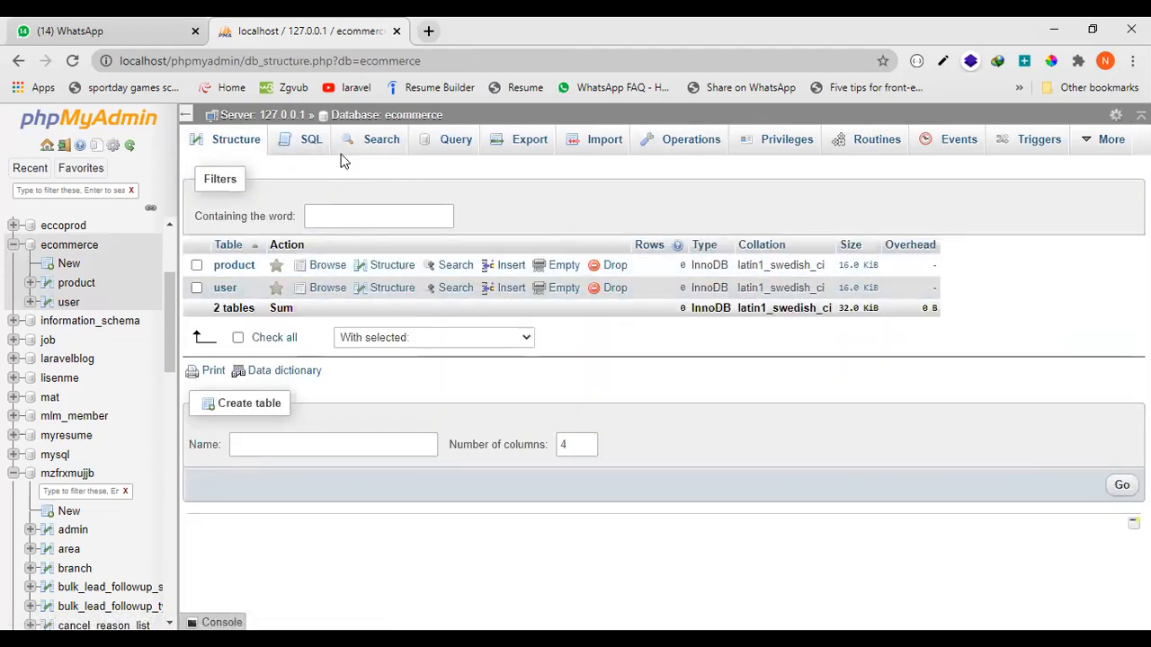
click(238, 265)
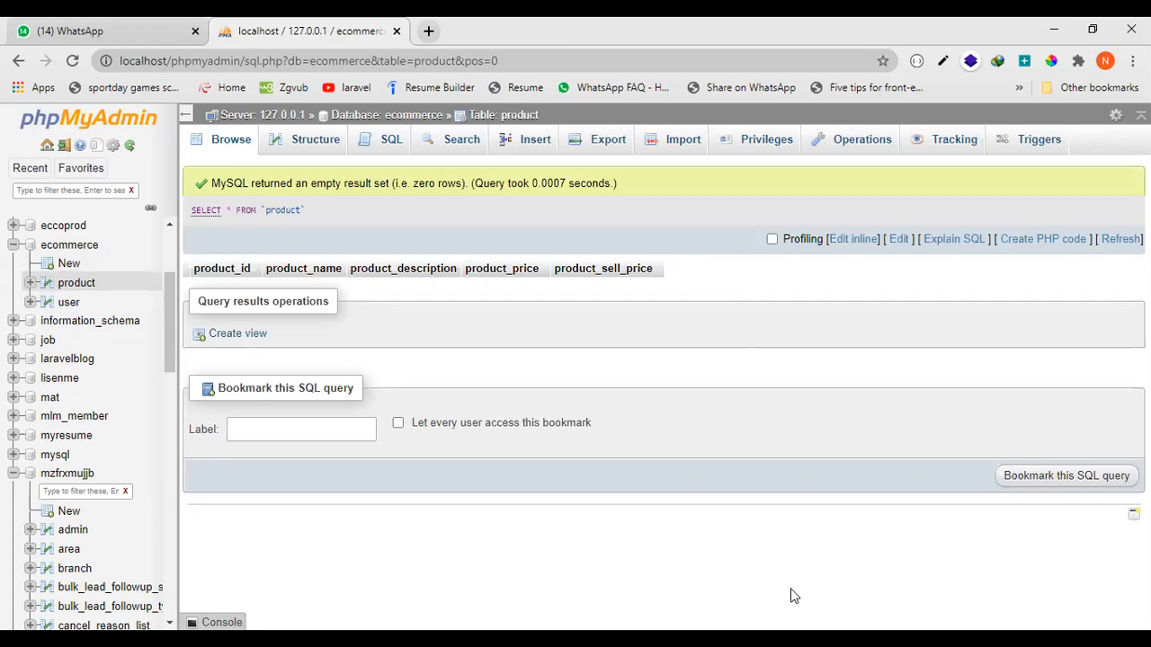
Switch to the Database(MySQL) presentation in PowerPoint and delete the phpMyAdmin screenshot from slide 5.
click(791, 642)
click(148, 642)
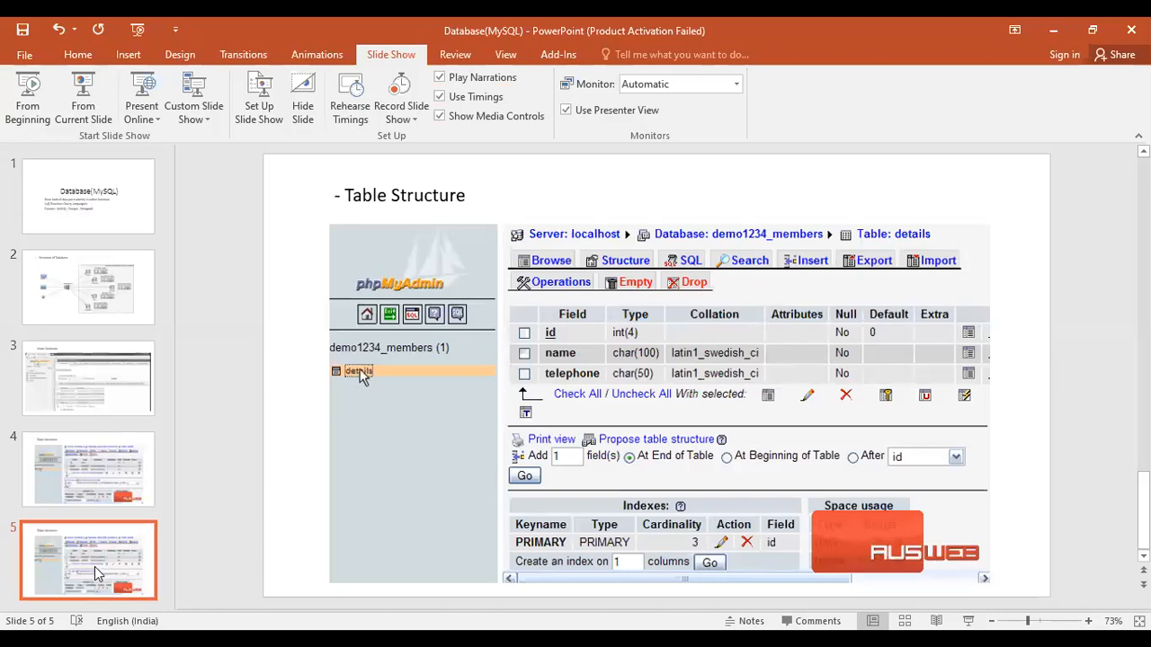
click(653, 414)
key(Delete)
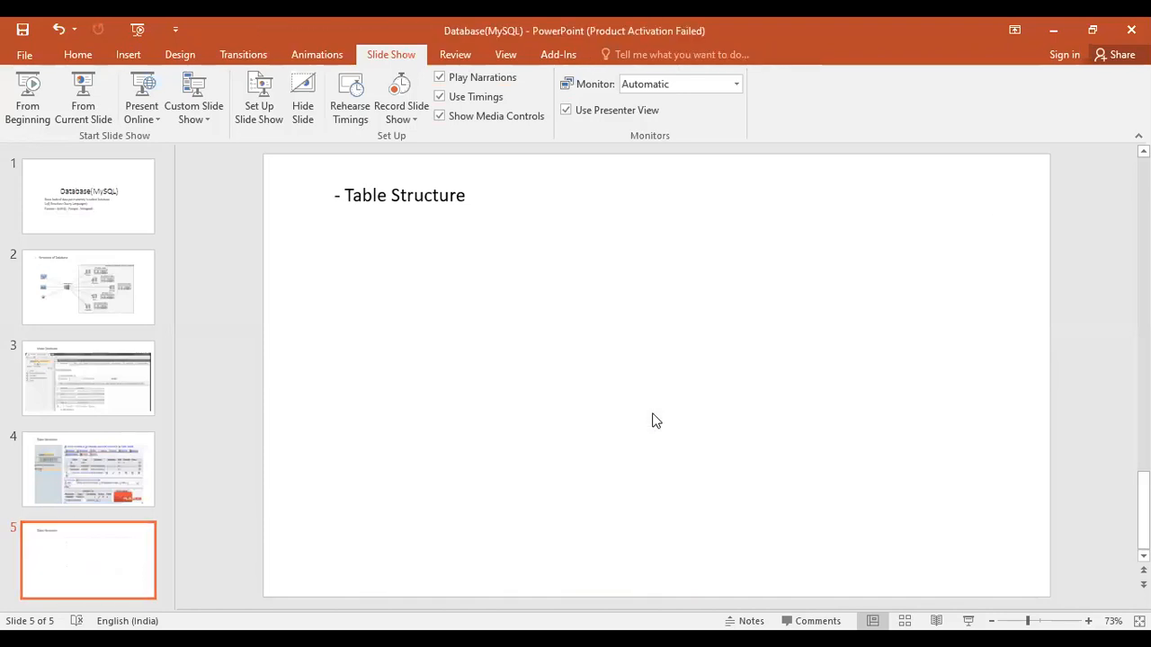
Replace the "Table Structure" text on slide 5 with "Admin" and start a second list item below it.
click(466, 198)
drag(466, 198, 337, 197)
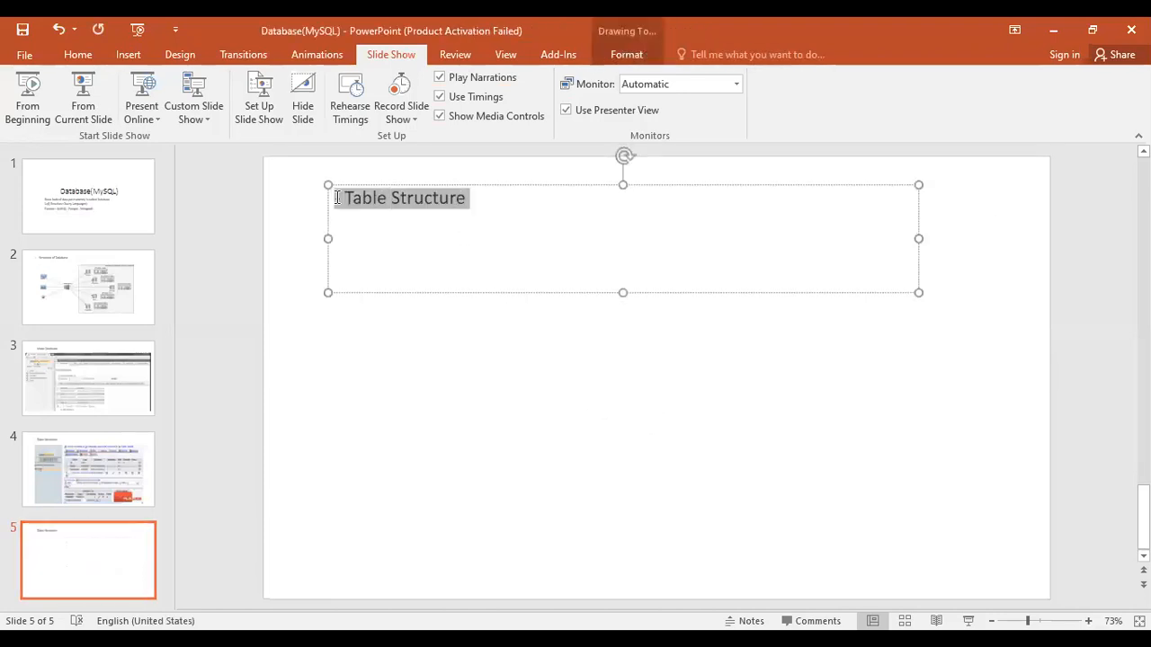
text(T)
key(BackSpace)
text(Admin)
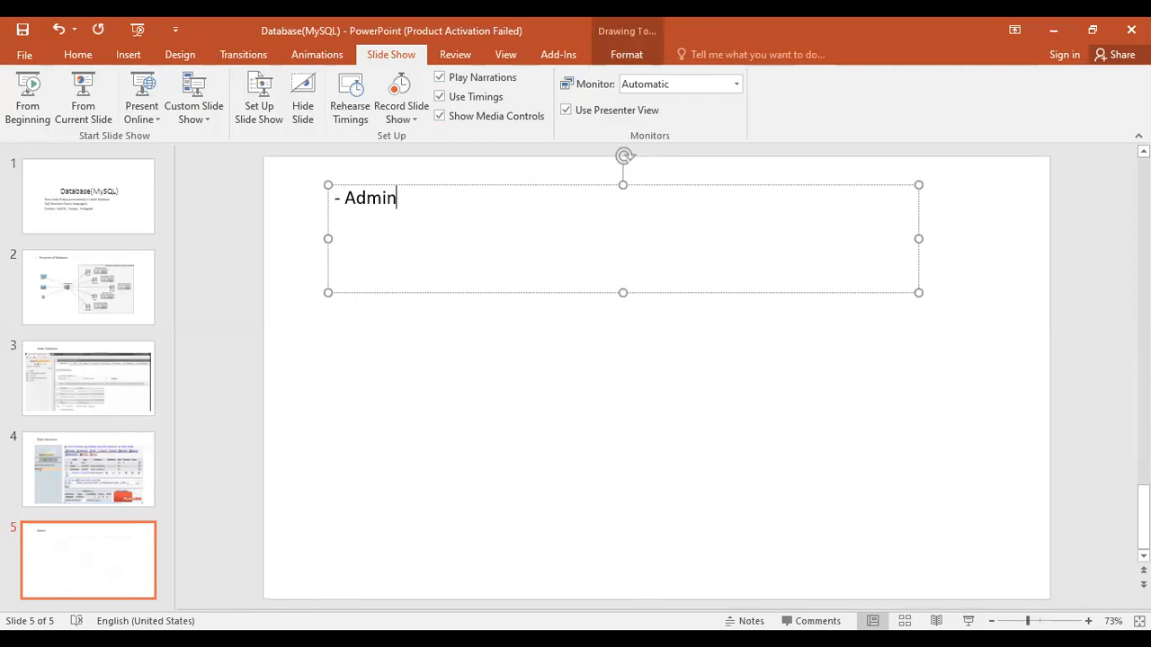
key(Return)
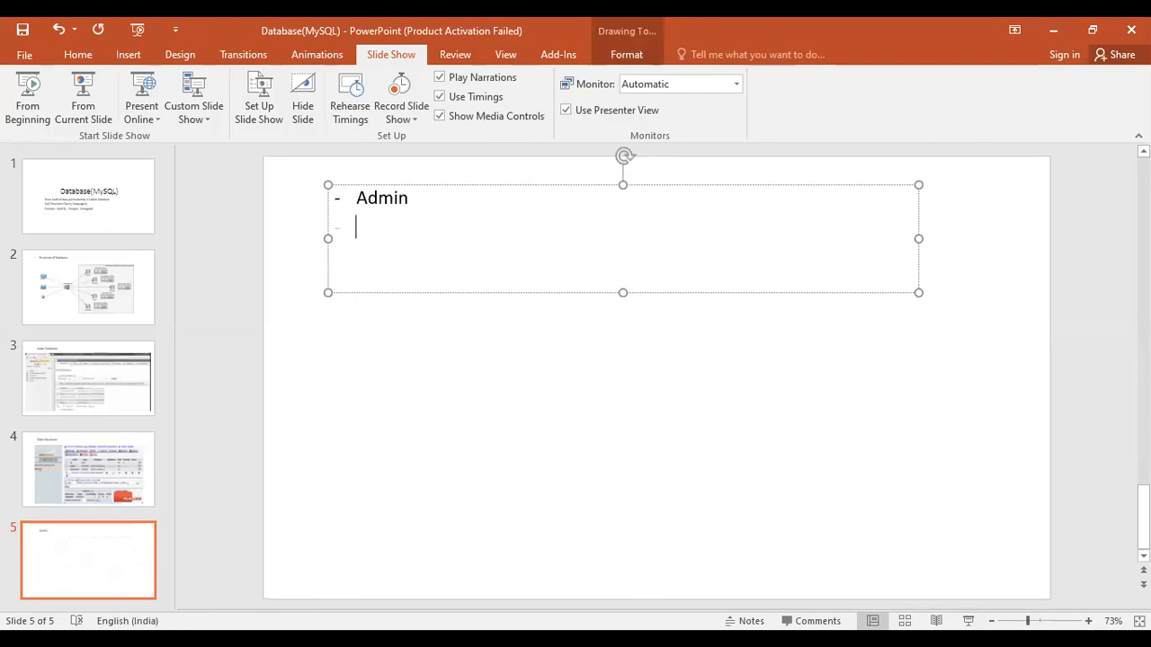